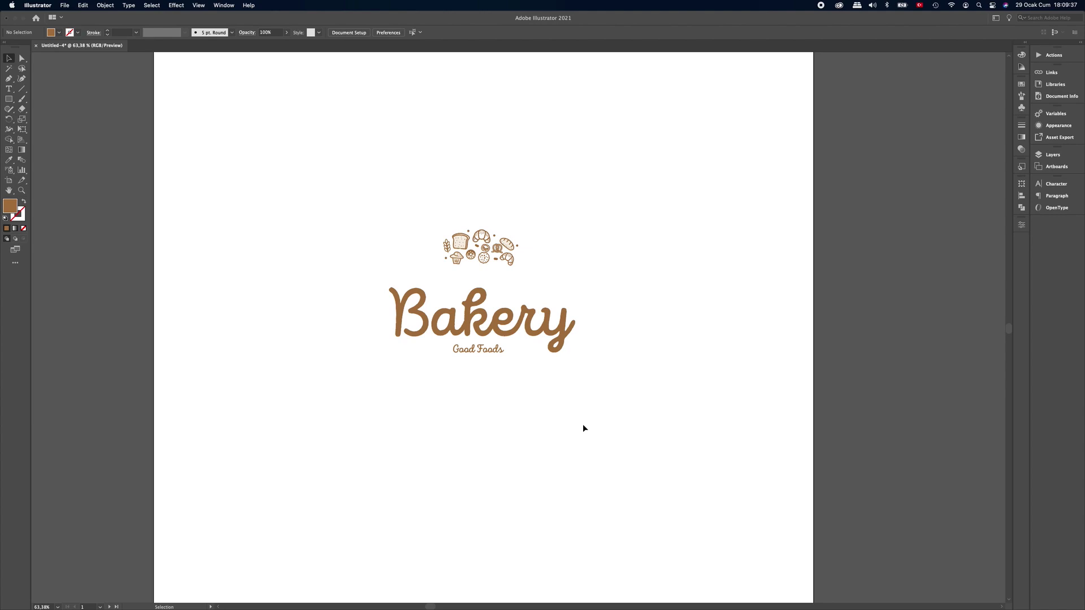
Step: Browse the Object menu's repeat commands without choosing one
left_click(105, 5)
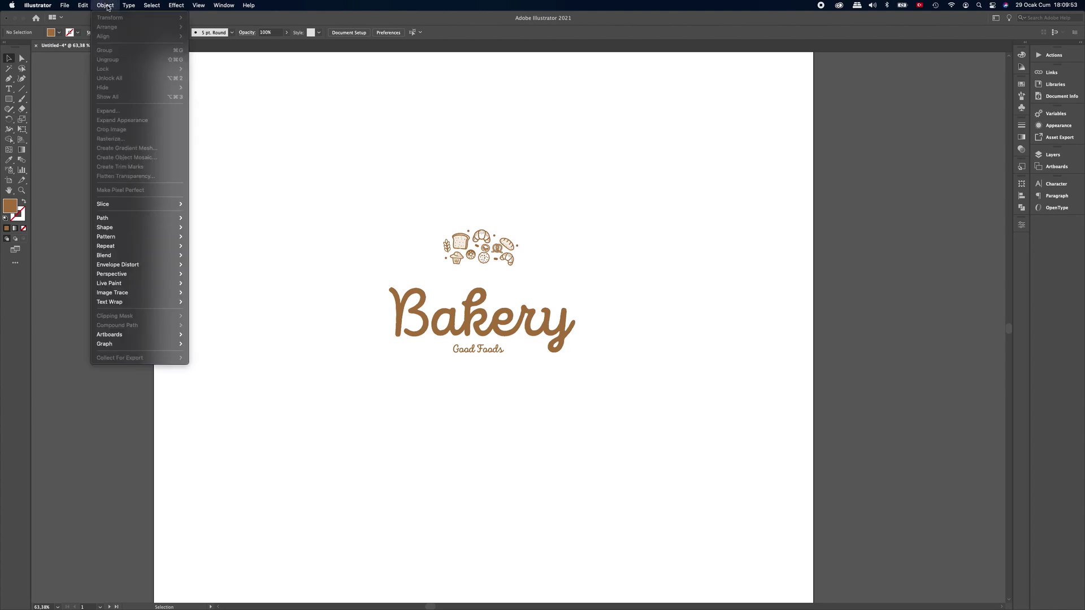
mouse_move(107, 246)
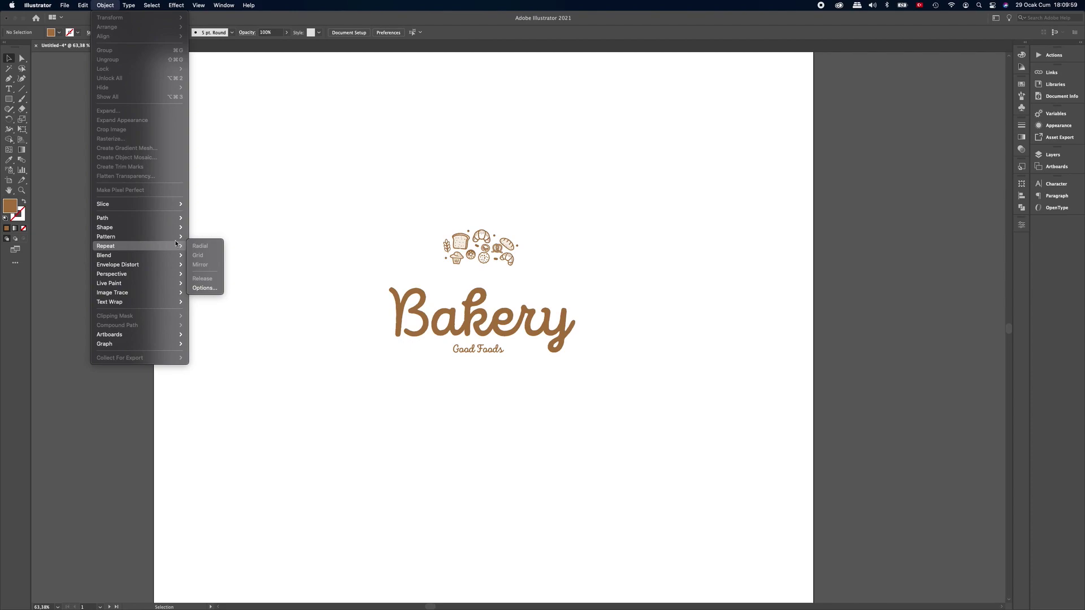
left_click(321, 220)
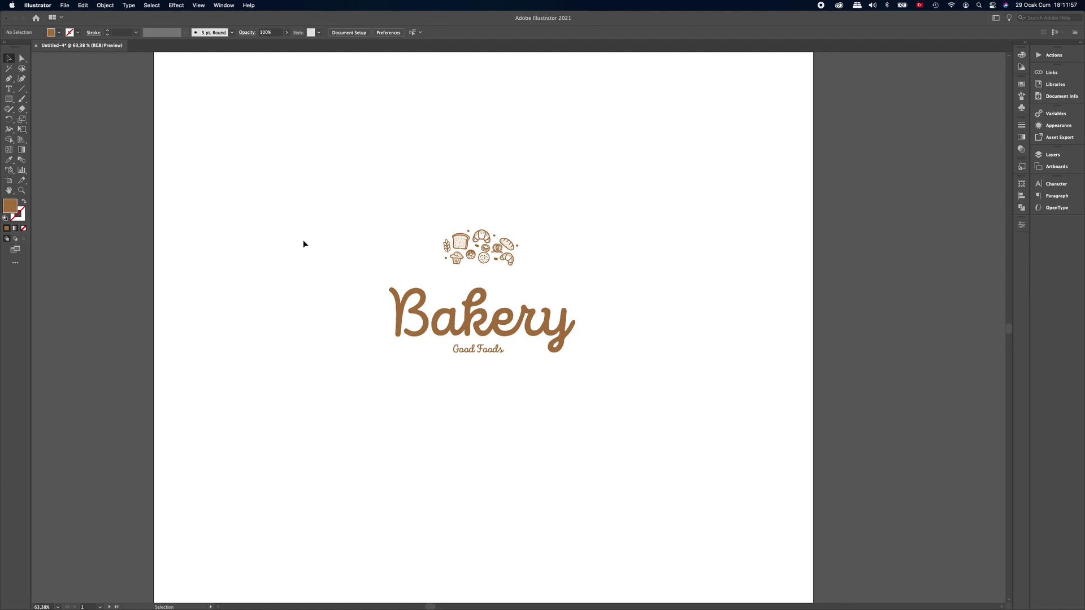
left_click(107, 5)
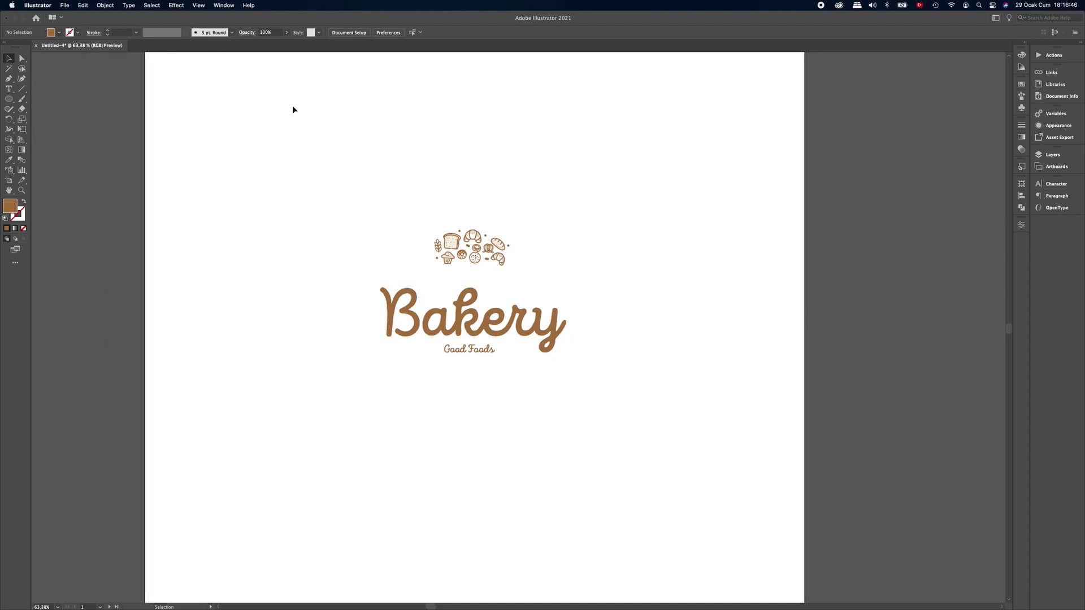
Step: Draw a small circle at the artboard's top-left, swapping its fill to a brown outline
left_click(9, 100)
left_click(40, 115)
left_click_drag(277, 108, 306, 135)
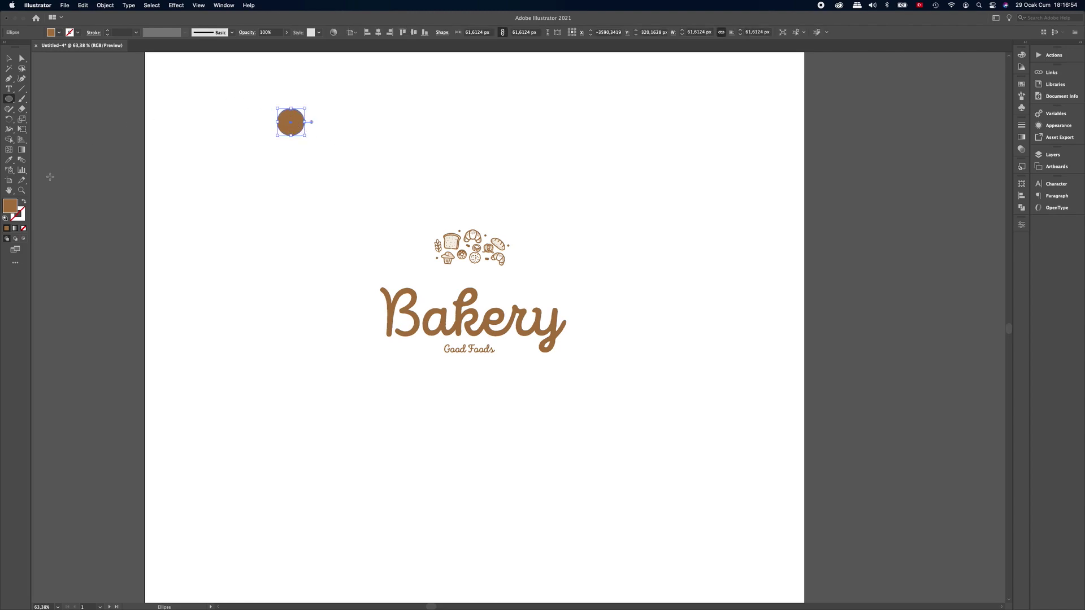
left_click(24, 203)
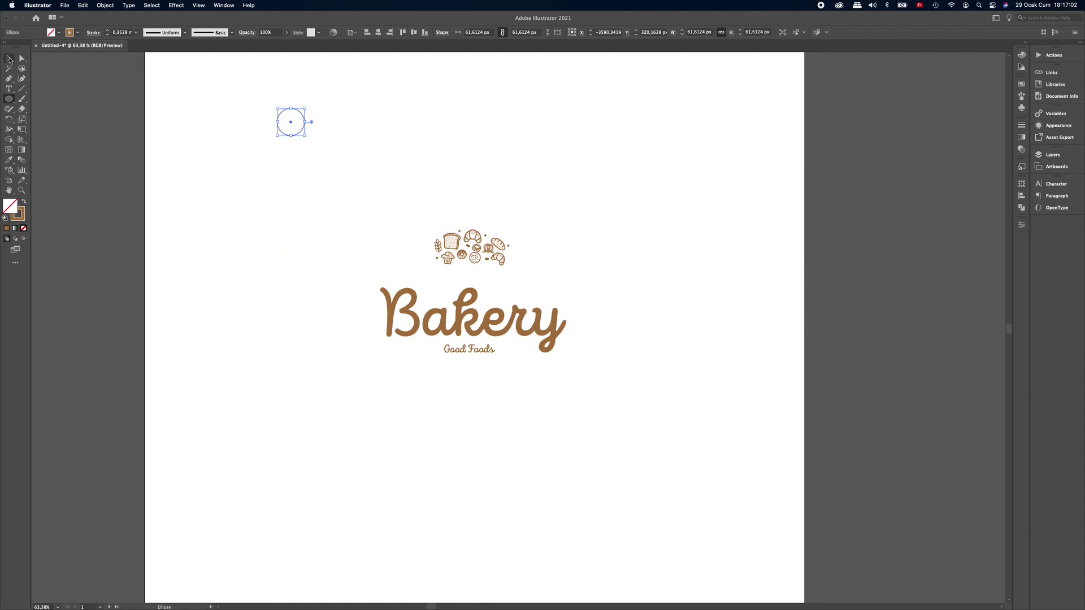
left_click(8, 59)
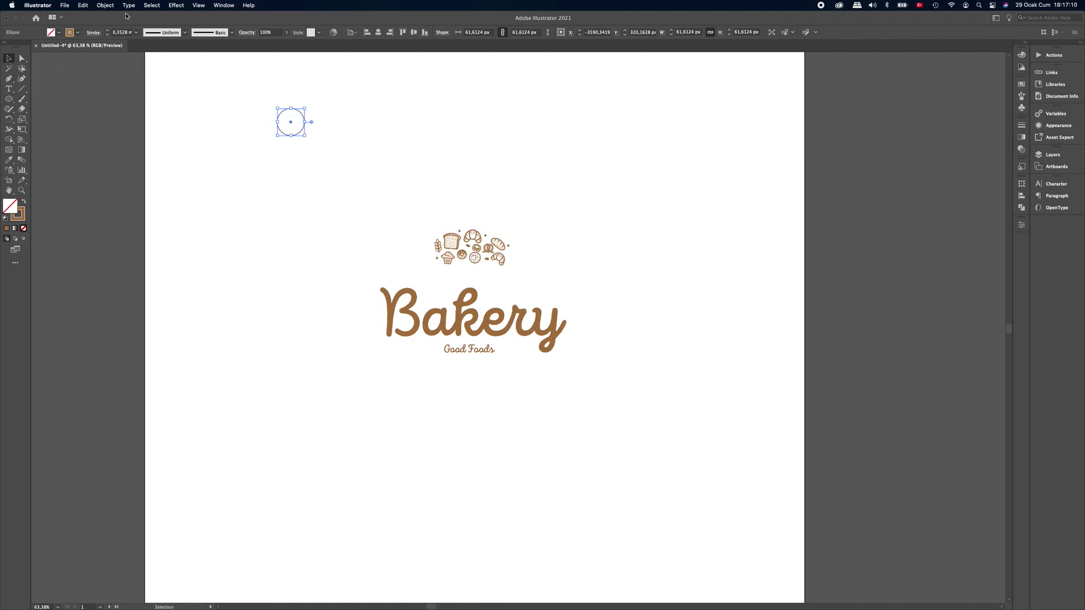
left_click(106, 6)
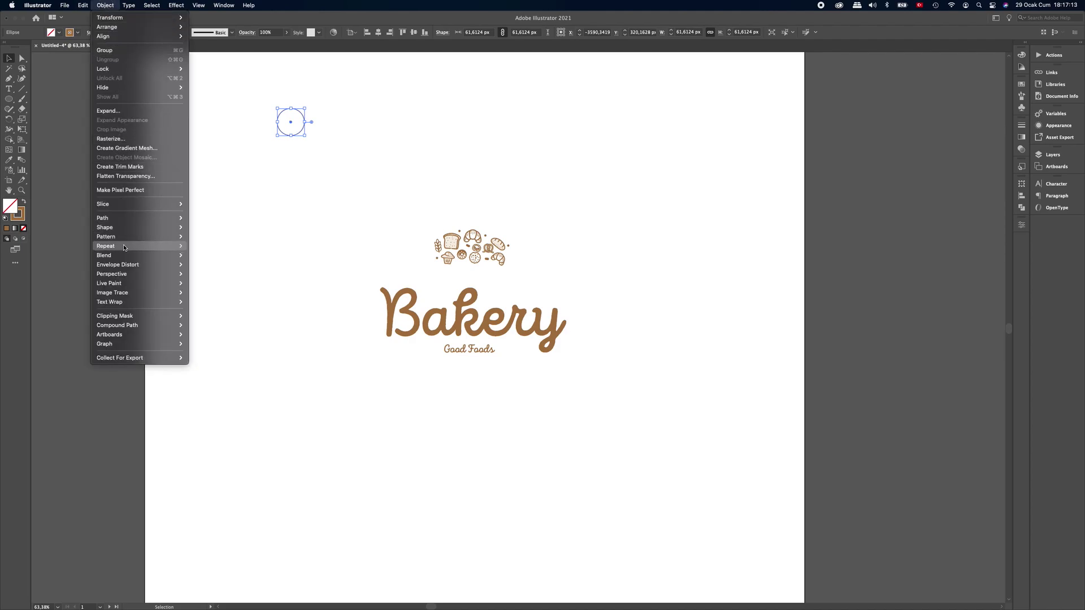
Step: Apply Radial Repeat to the circle, enlarge it, and tune radius, instance count and split
mouse_move(106, 246)
left_click(201, 246)
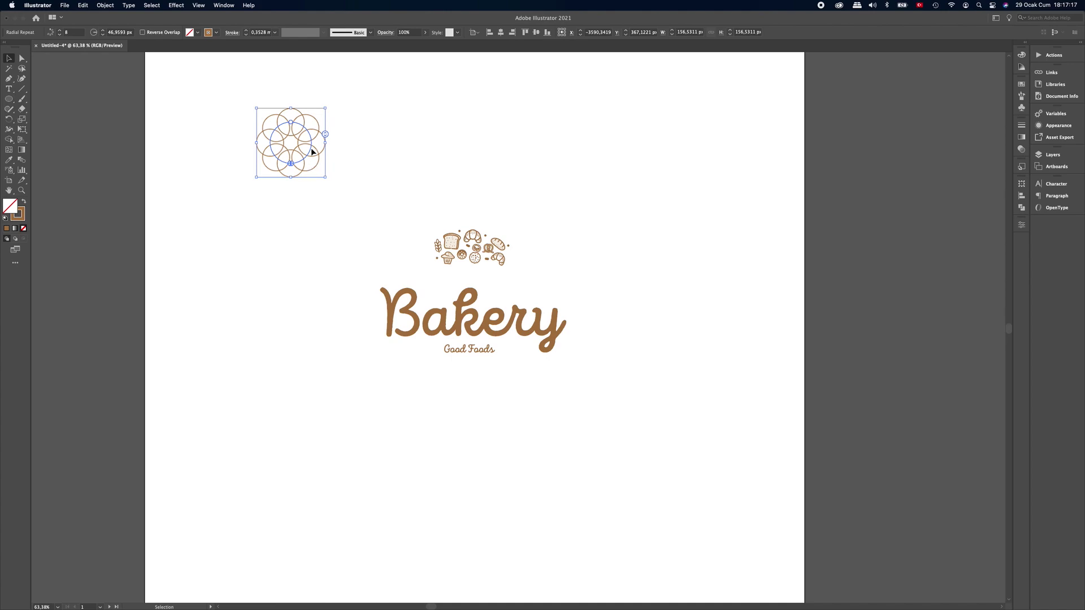
left_click_drag(325, 177, 411, 245)
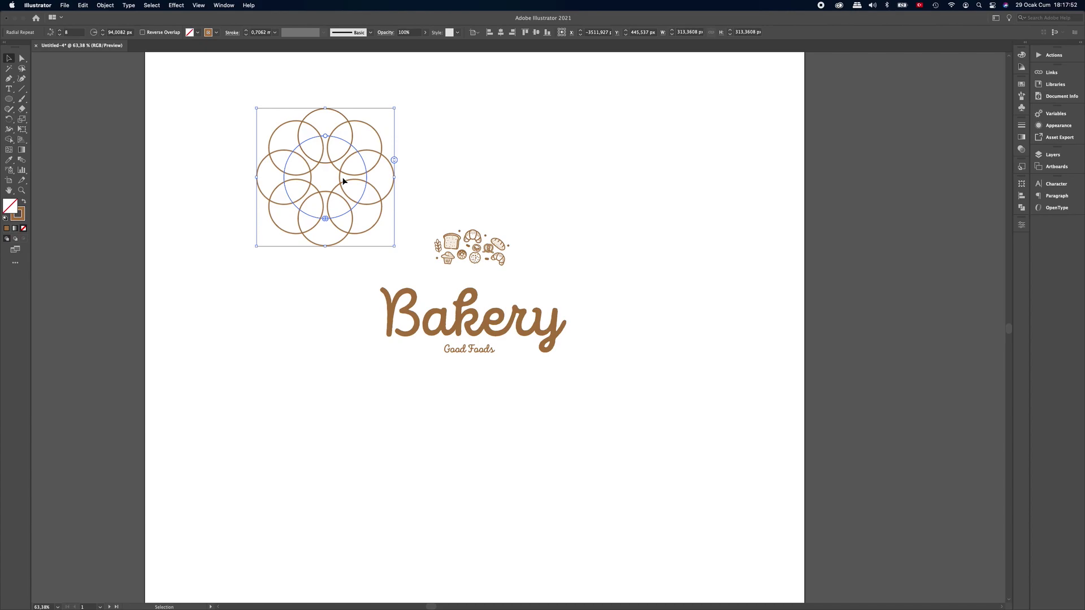
left_click(326, 137)
mouse_move(326, 138)
left_mouse_down()
mouse_move(314, 85)
mouse_move(322, 146)
mouse_move(315, 97)
left_mouse_up()
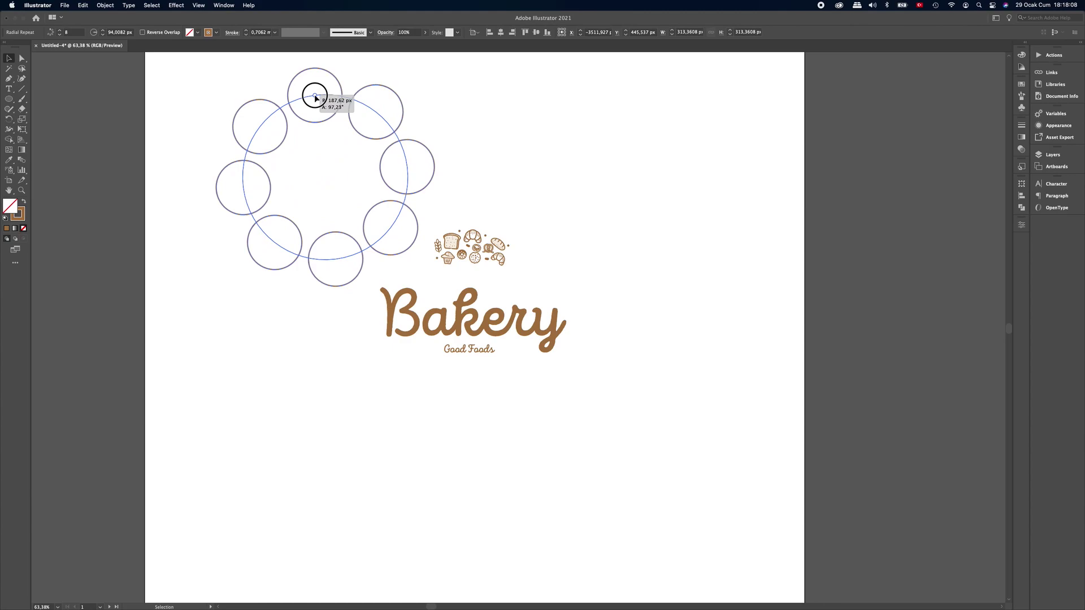
left_click_drag(315, 97, 317, 119)
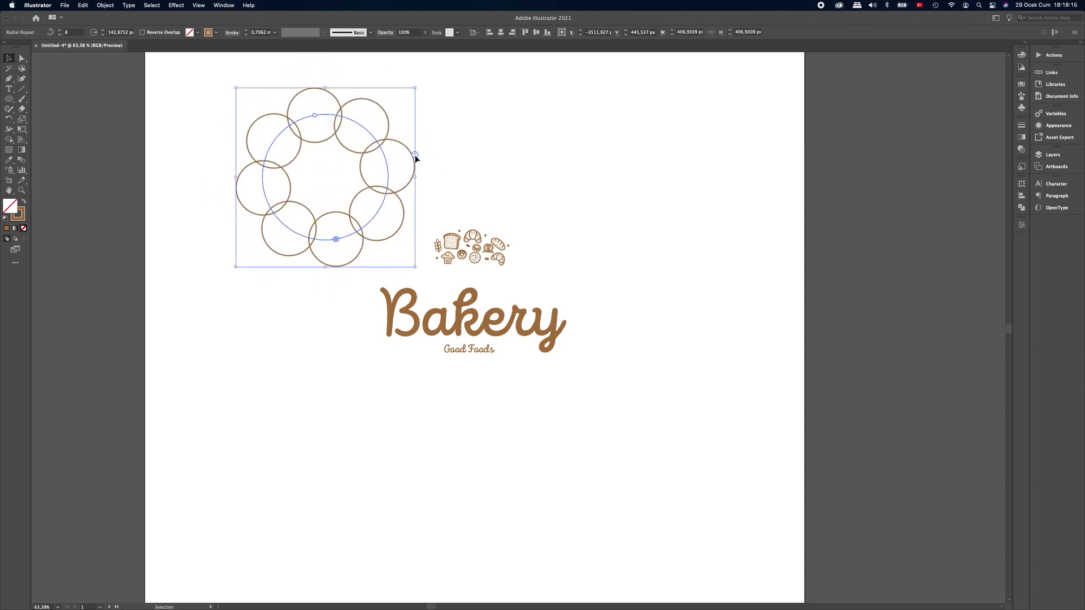
mouse_move(416, 159)
left_mouse_down()
mouse_move(415, 180)
mouse_move(412, 145)
left_mouse_up()
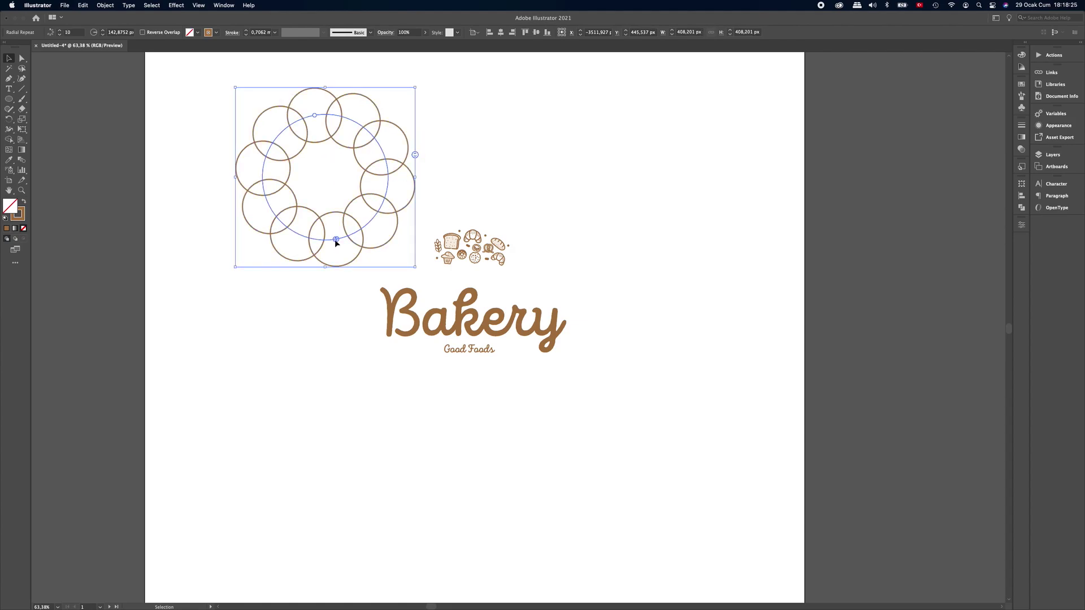
mouse_move(336, 240)
left_mouse_down()
mouse_move(267, 216)
mouse_move(245, 179)
mouse_move(331, 246)
mouse_move(376, 230)
mouse_move(404, 194)
mouse_move(380, 227)
mouse_move(322, 247)
mouse_move(337, 239)
left_mouse_up()
left_click(108, 5)
mouse_move(127, 246)
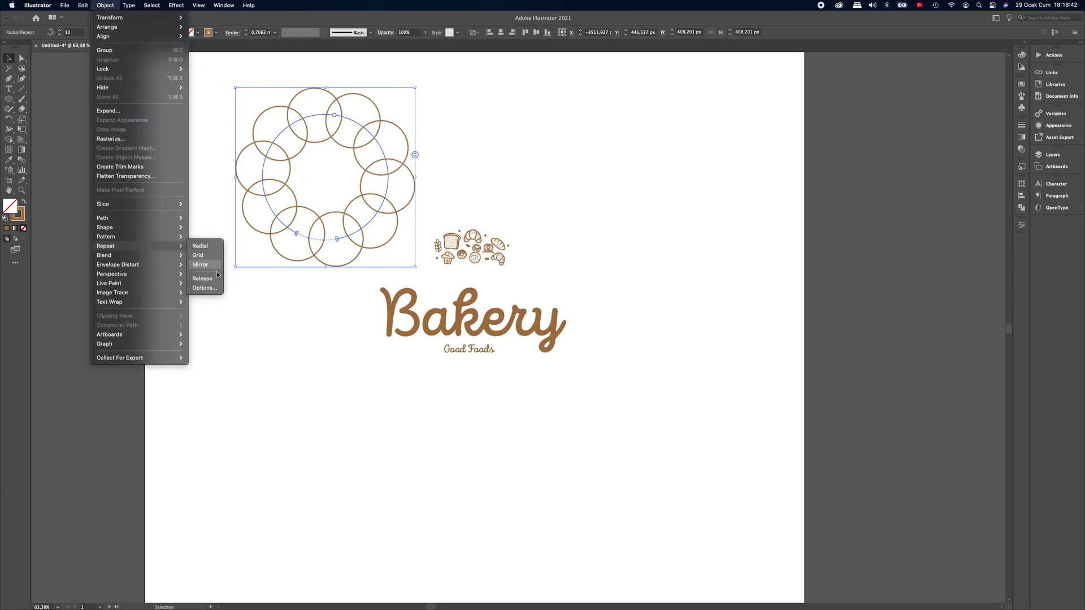
left_click(205, 288)
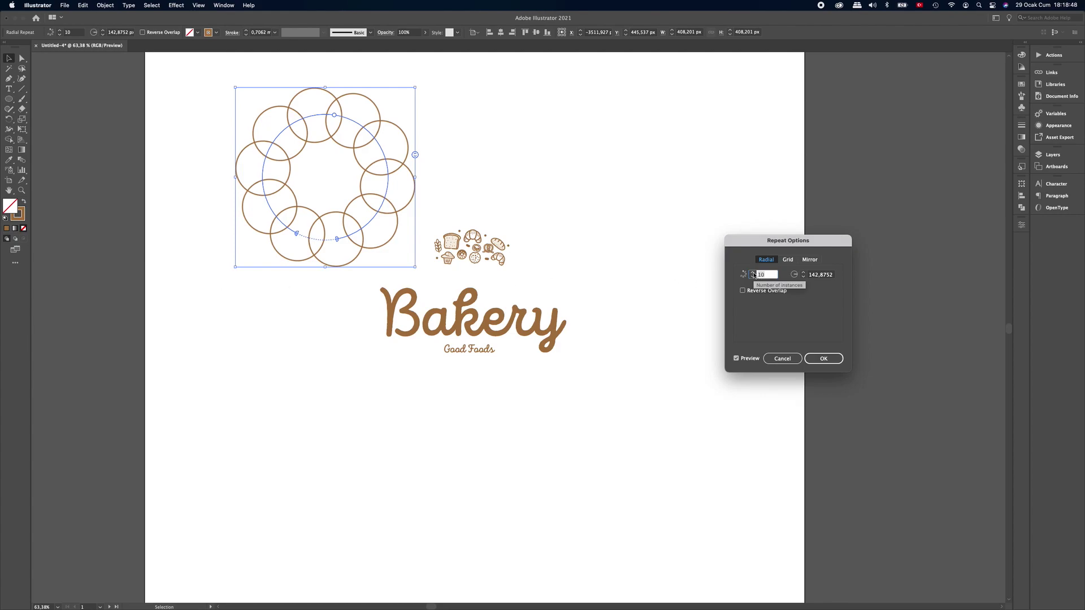
left_click(754, 273)
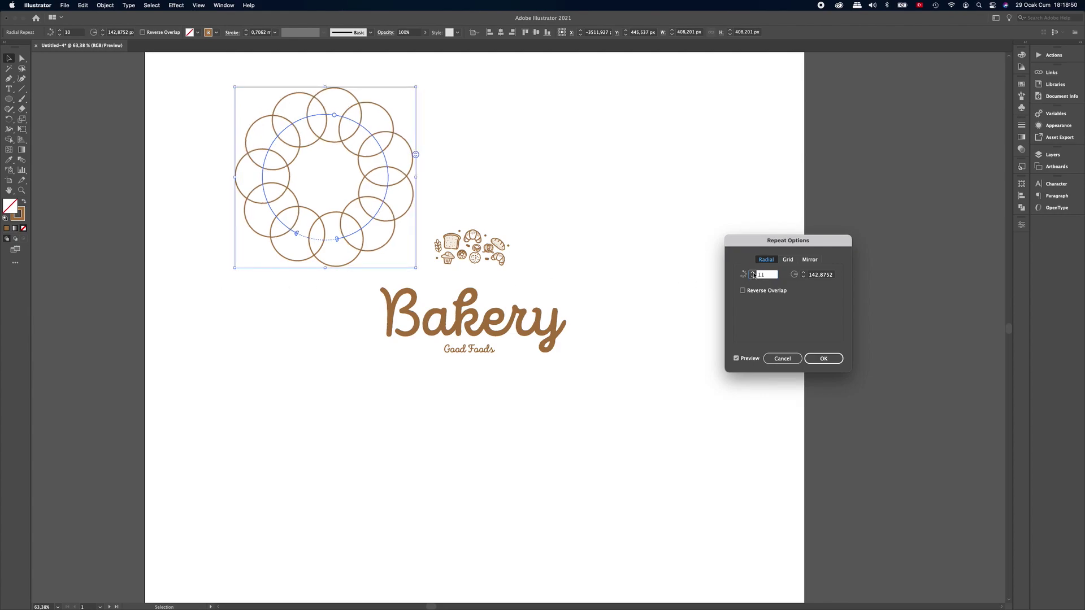
left_click(753, 273)
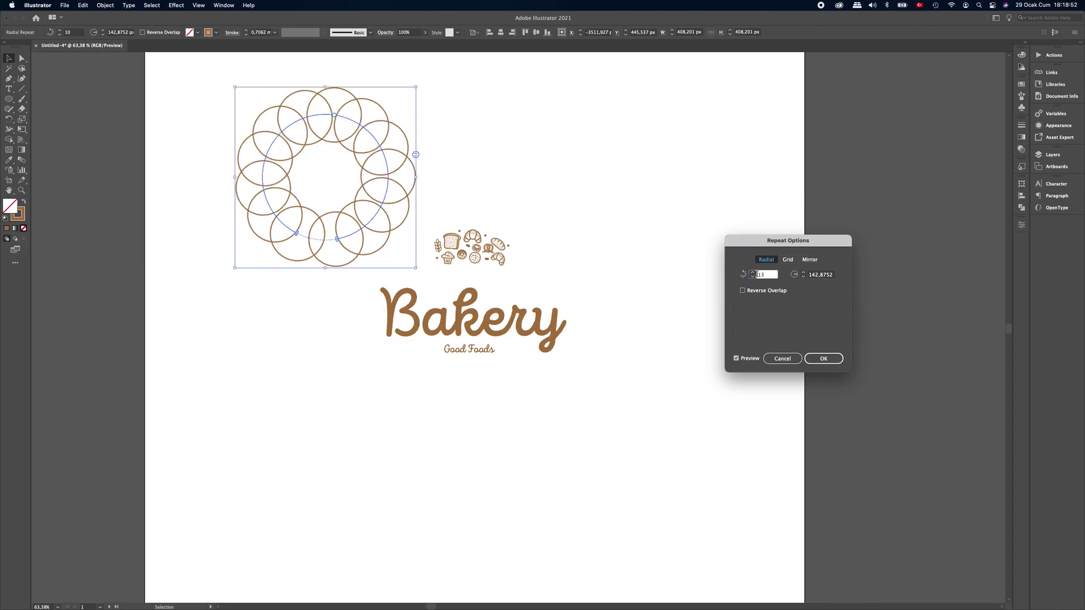
left_click(753, 277)
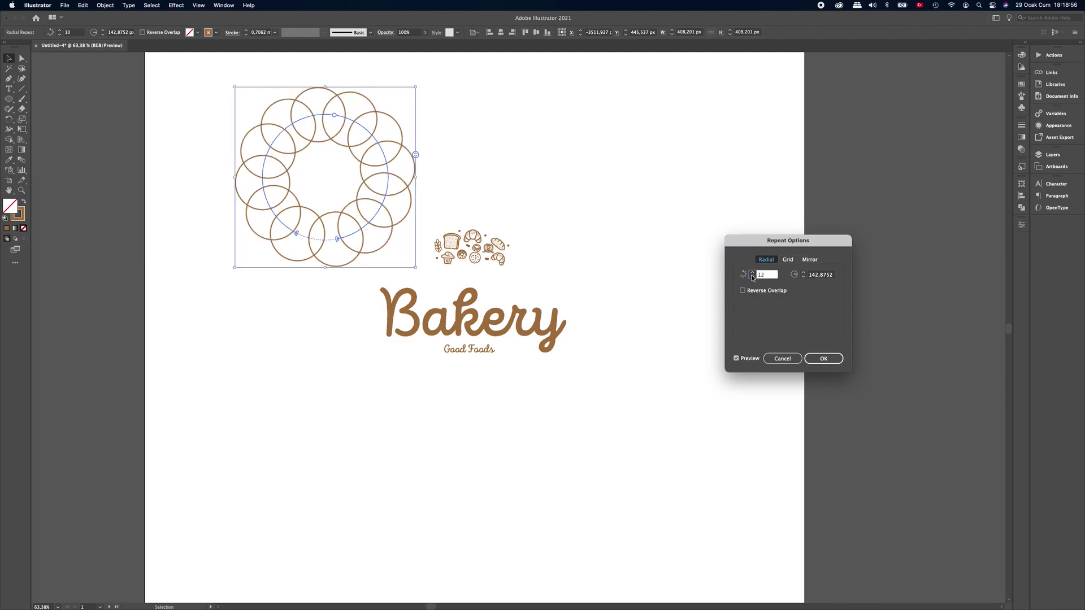
left_click(752, 277)
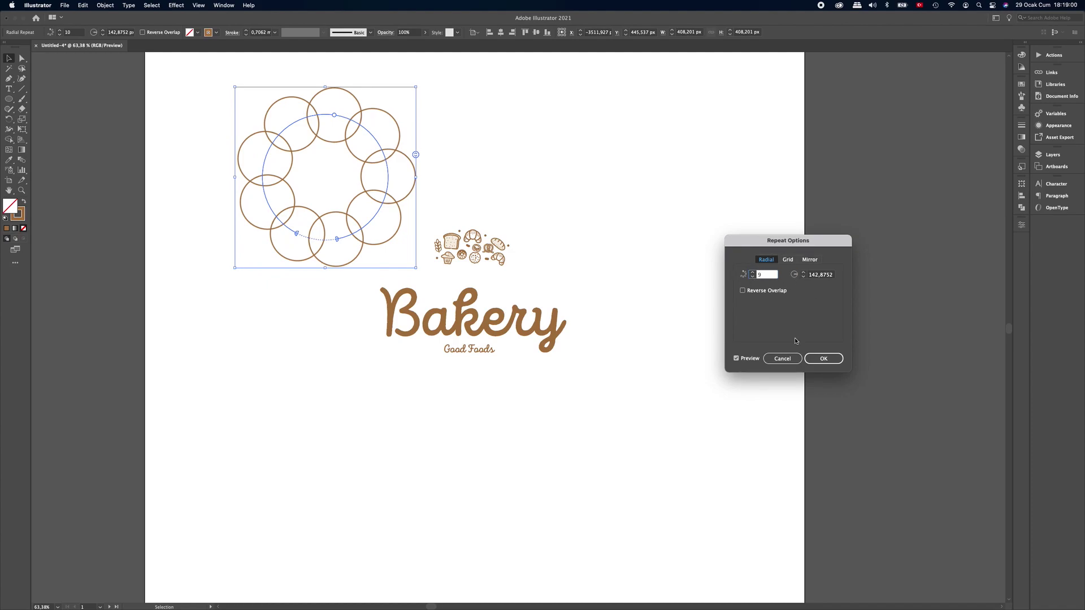
left_click(784, 360)
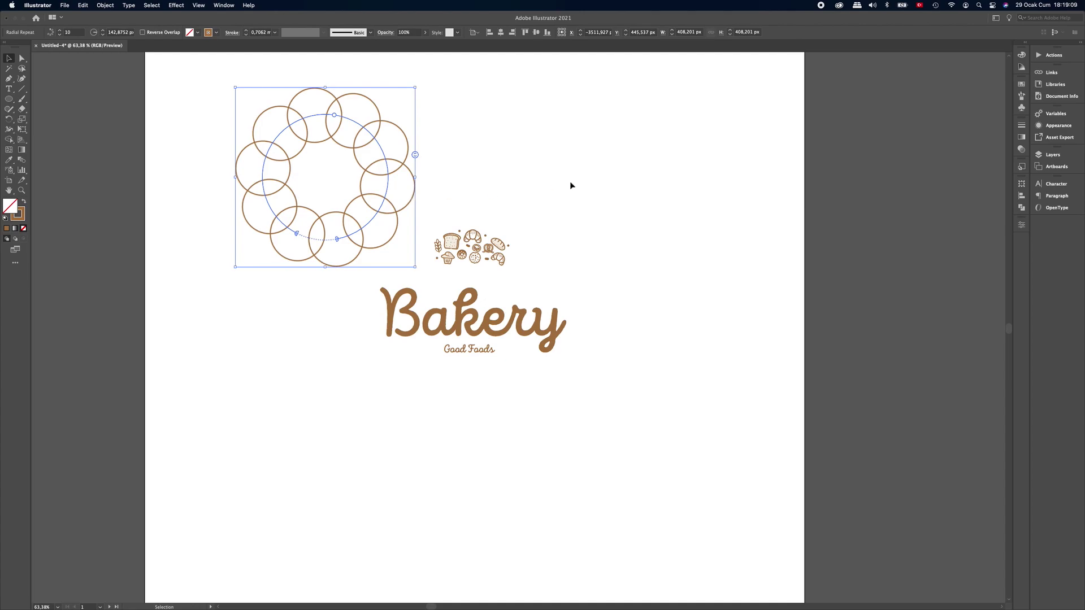
Step: Float the radial repeat's Properties panel over the canvas
left_click(1022, 224)
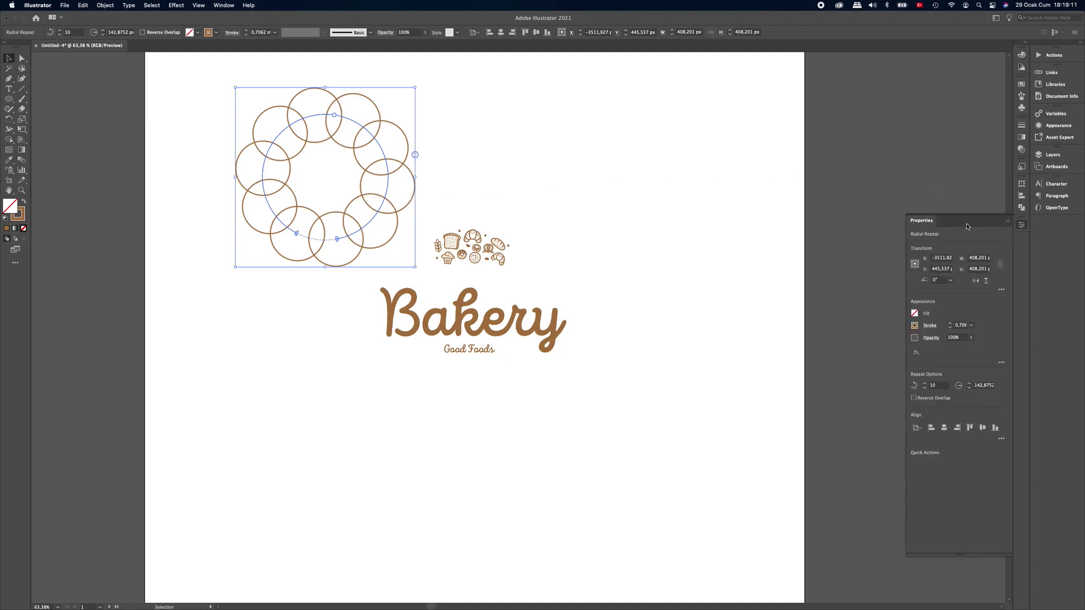
left_click_drag(967, 226, 652, 120)
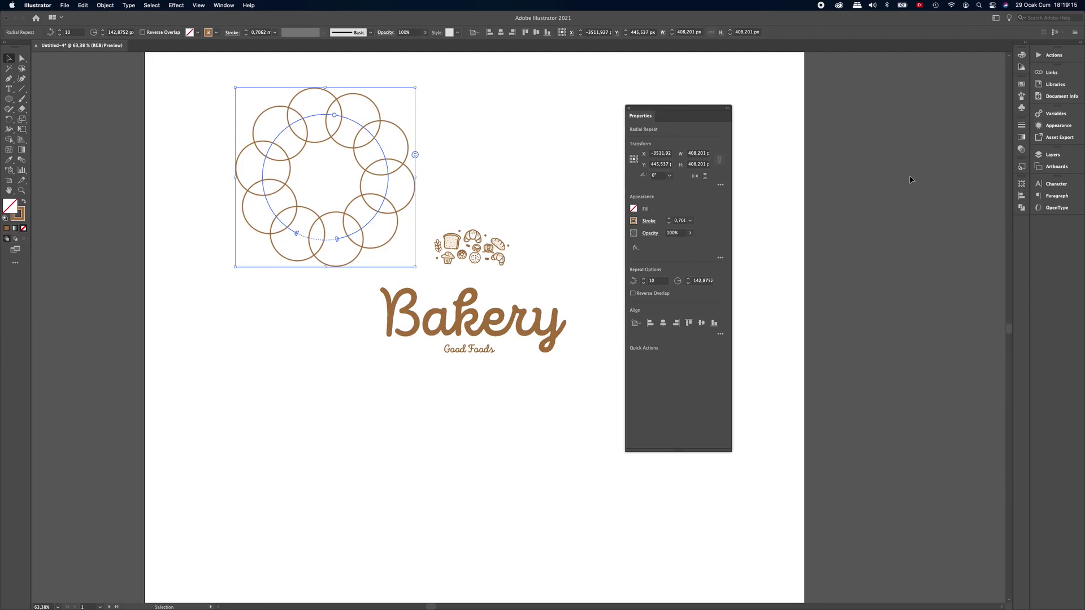
left_click(224, 6)
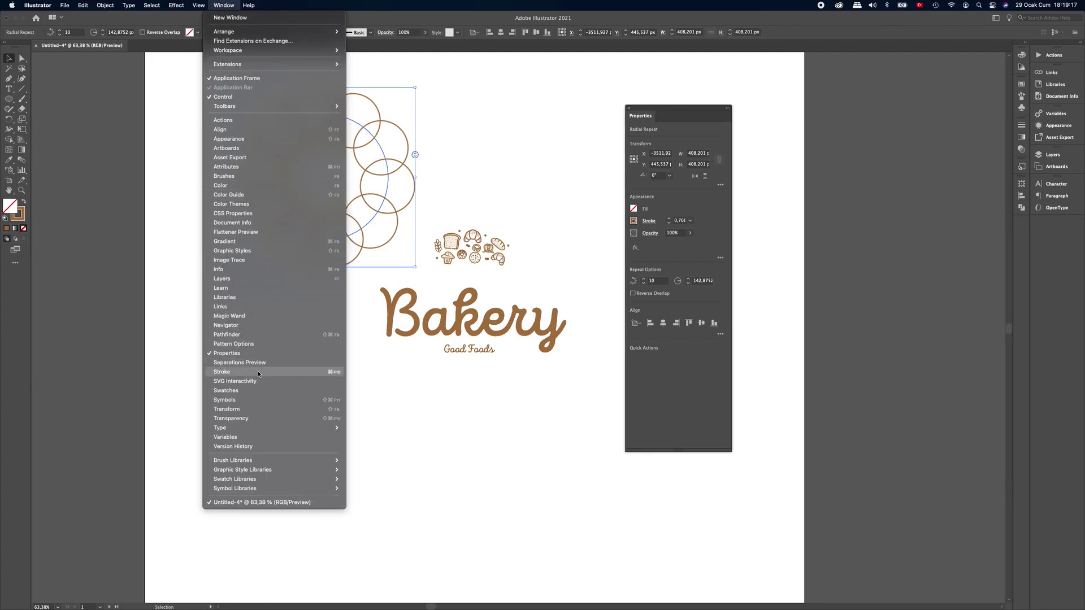
left_click(706, 109)
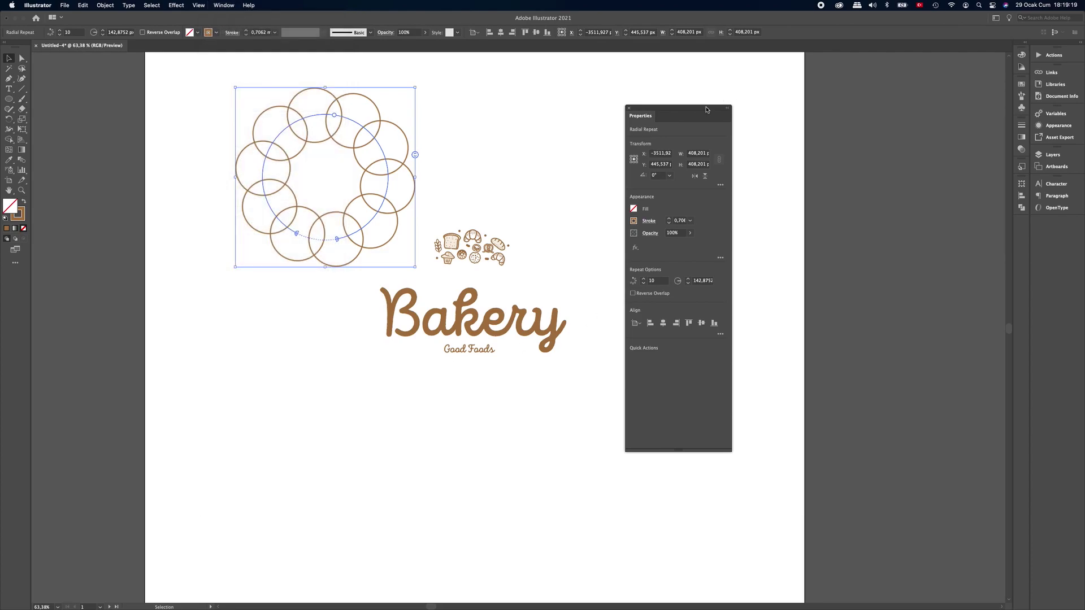
Step: Step the repeat instances down to 6, then up to 13, and redock the Properties panel
left_click(644, 283)
left_click(644, 283)
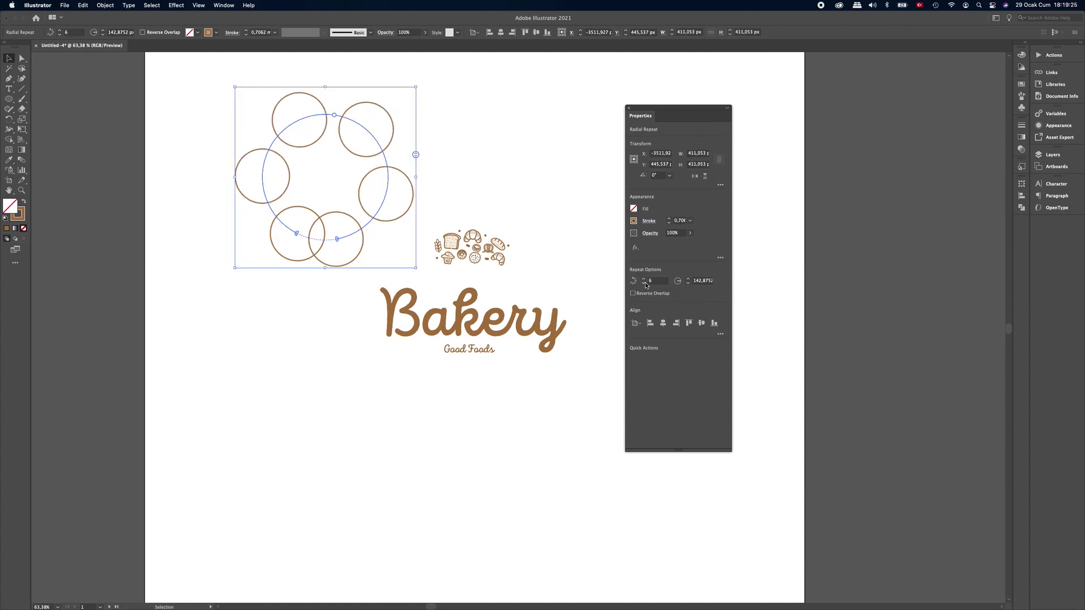
left_click(644, 279)
left_click(644, 278)
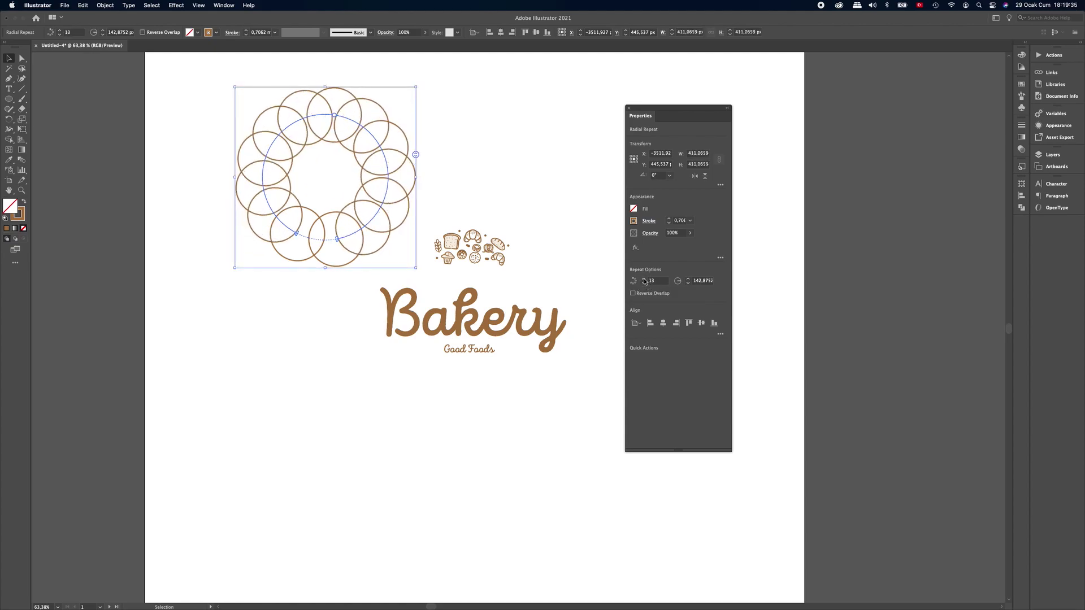
mouse_move(629, 110)
left_click_drag(630, 109, 1018, 229)
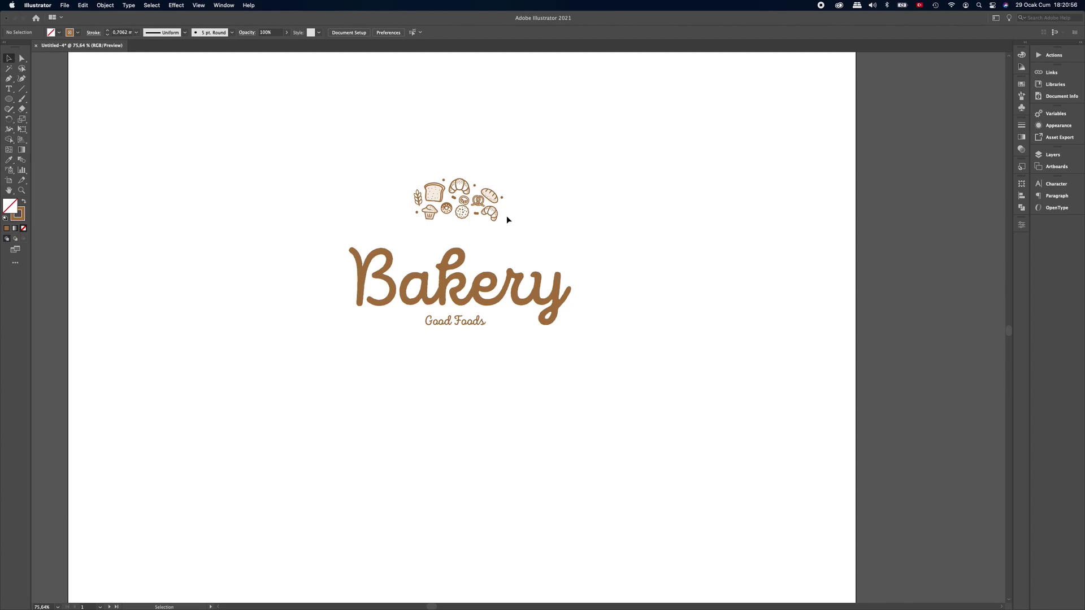
Step: Select the whole bakery icon cluster and turn it into a Radial Repeat
left_click(432, 192)
left_click_drag(462, 188, 461, 186)
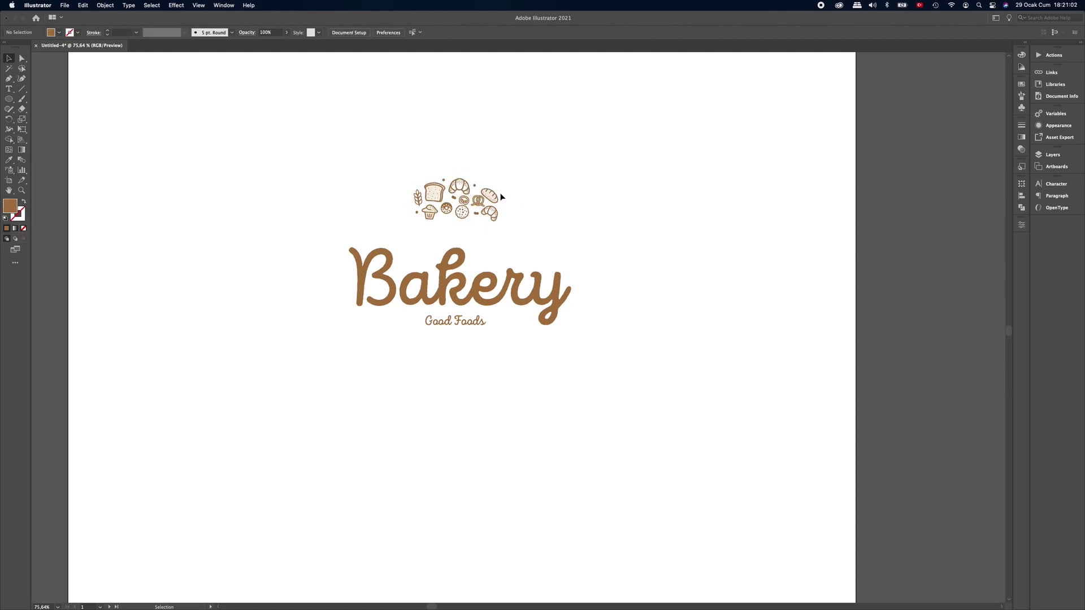
left_click(491, 195)
left_click(531, 196)
left_click_drag(521, 163, 410, 224)
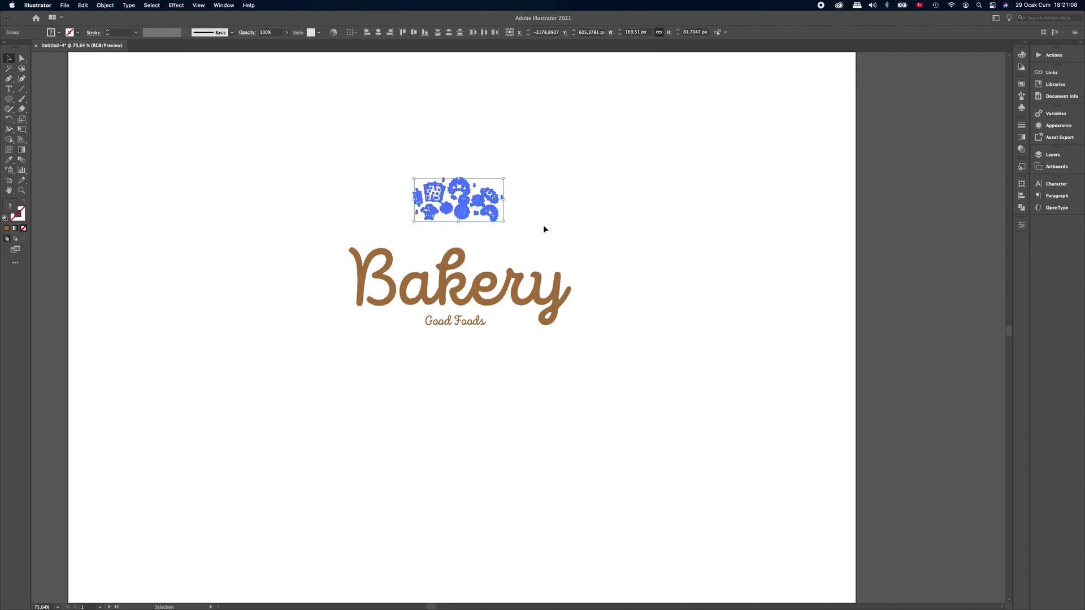
left_click(105, 6)
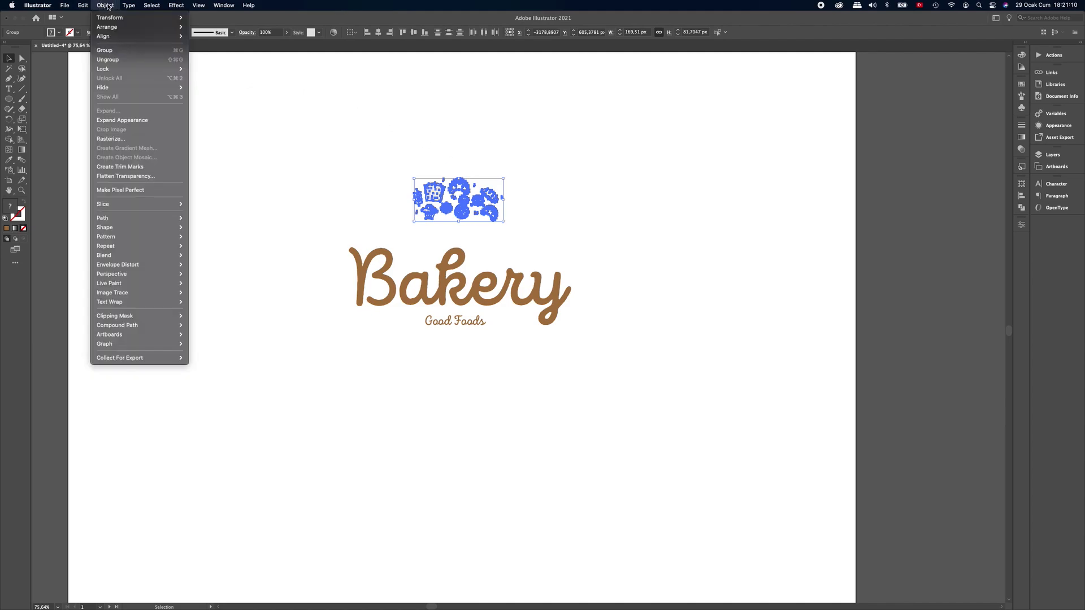
mouse_move(106, 246)
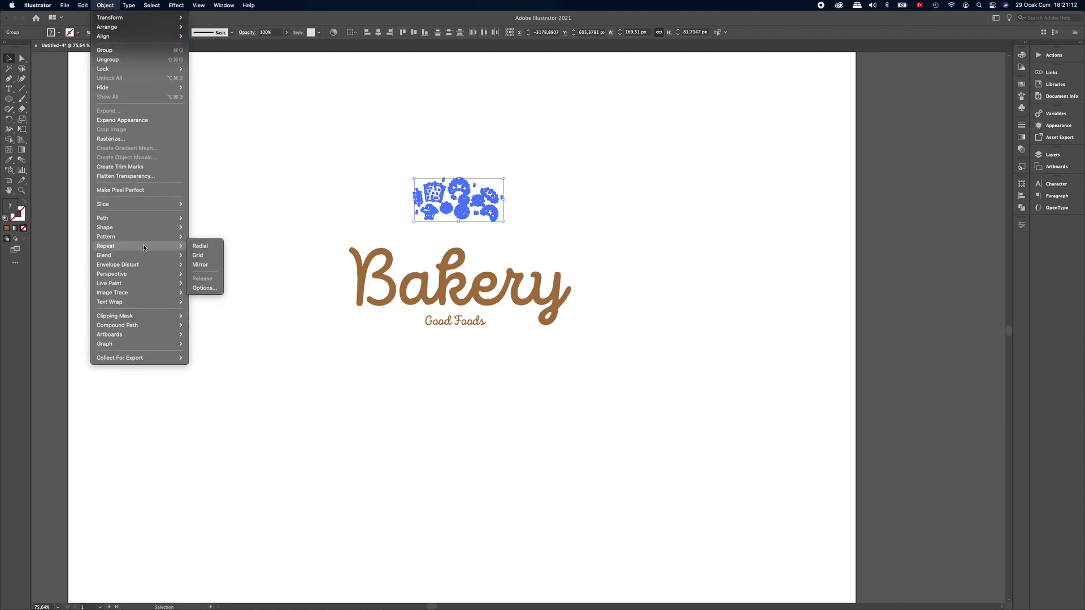
left_click(201, 247)
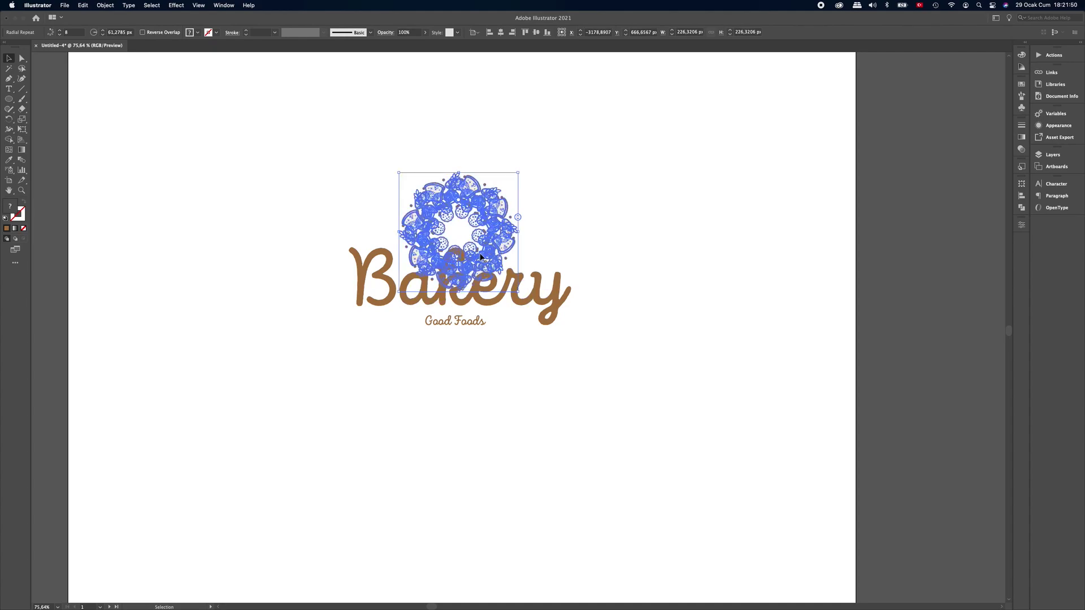
Step: Enlarge the icon ring, shift it left, and widen its radius around the Bakery text
left_click_drag(518, 292, 594, 362)
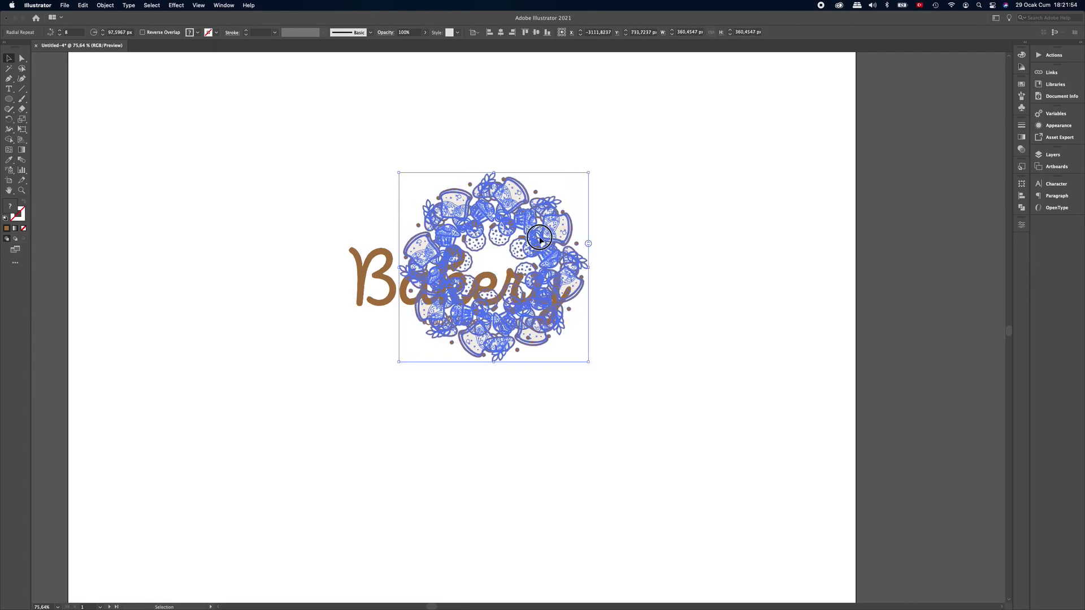
left_click_drag(540, 239, 503, 233)
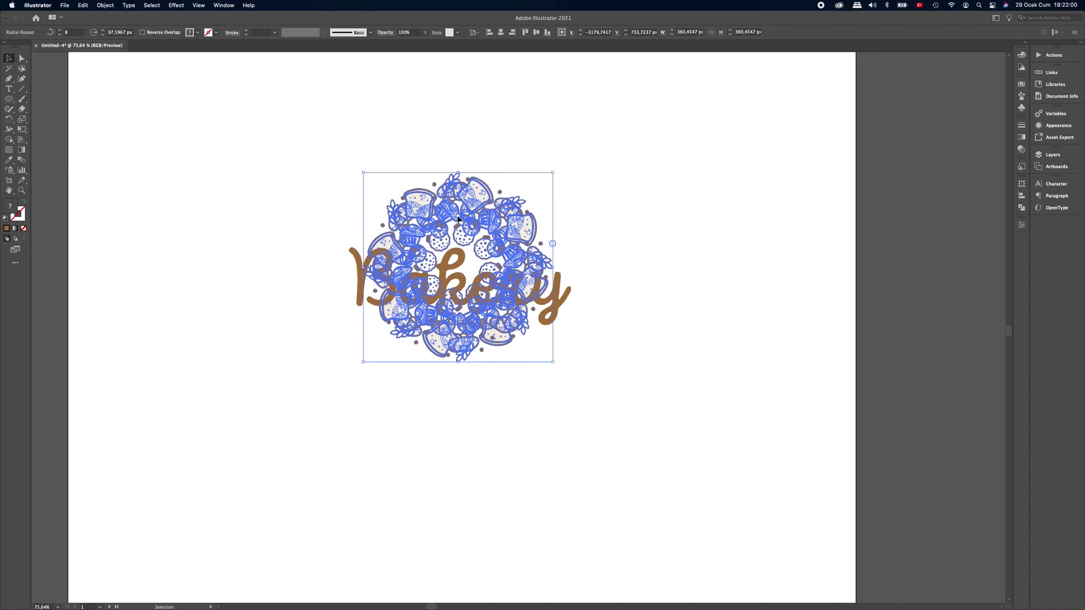
mouse_move(458, 218)
left_mouse_down()
mouse_move(457, 172)
mouse_move(459, 187)
left_mouse_up()
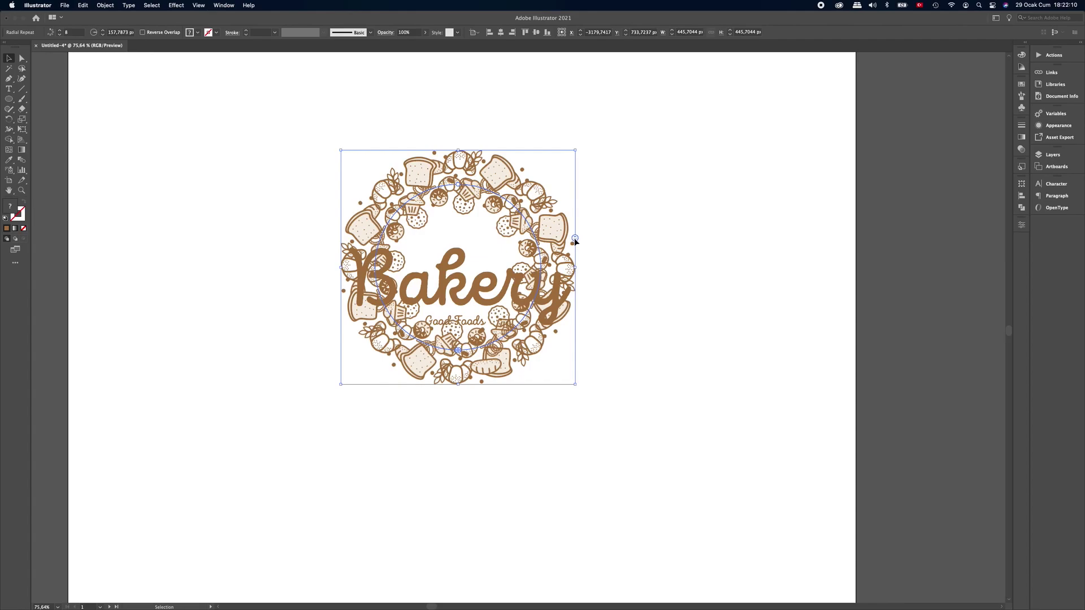
left_click_drag(575, 239, 576, 253)
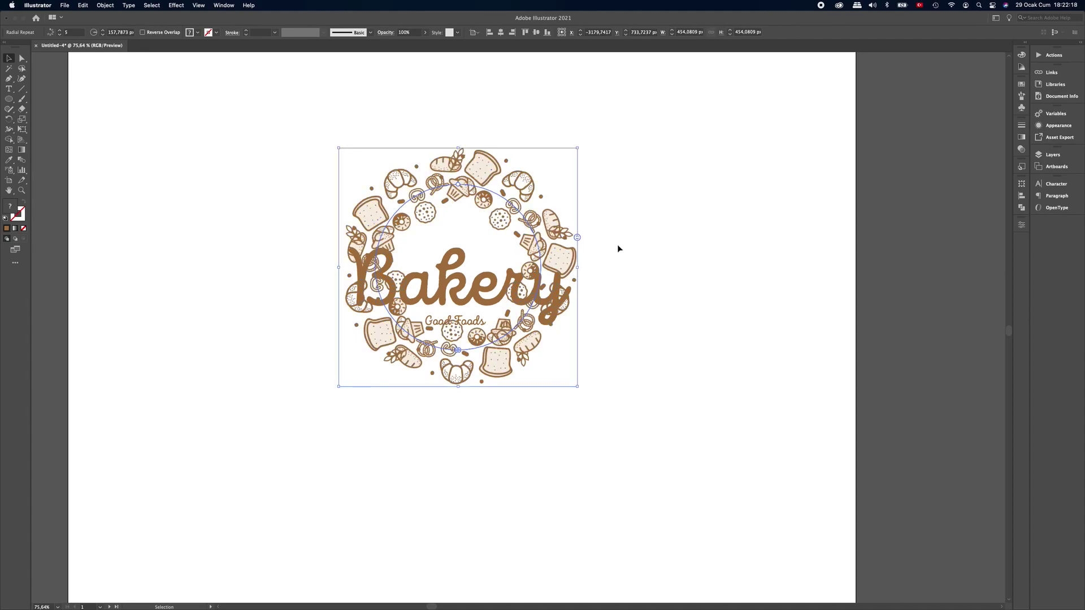
Step: Change the wreath's instance count and lower it further around the Bakery text
left_click(577, 238)
left_click_drag(577, 239, 578, 247)
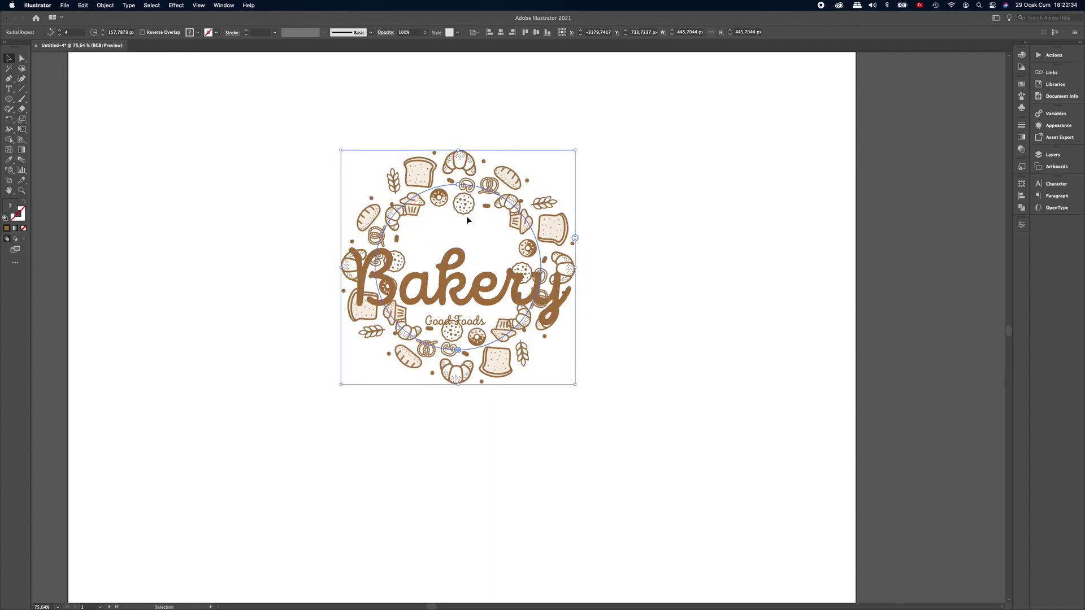
left_click_drag(506, 201, 505, 206)
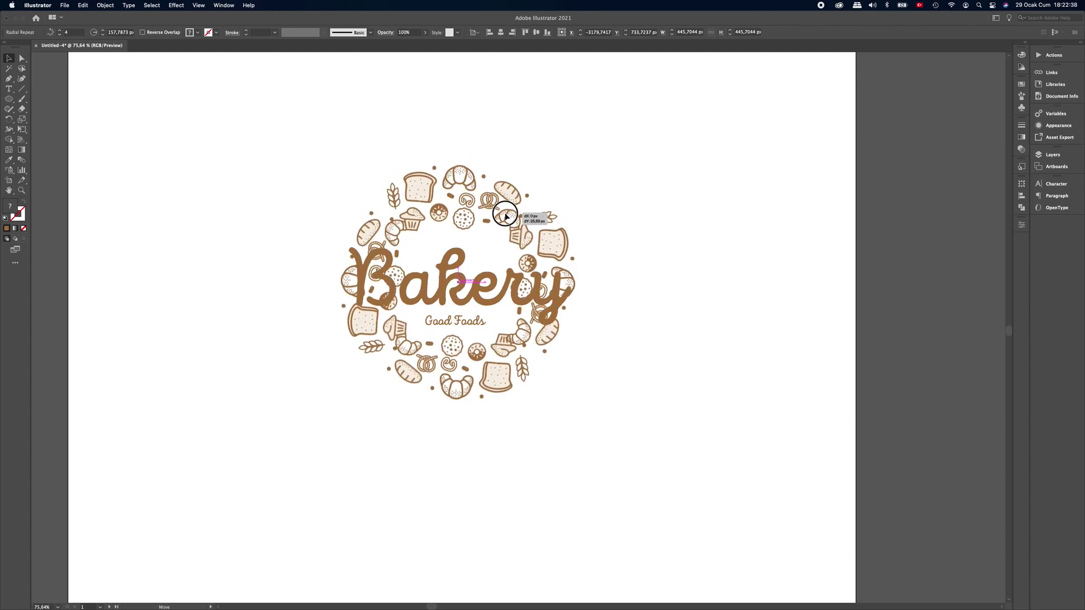
left_click_drag(506, 206, 506, 221)
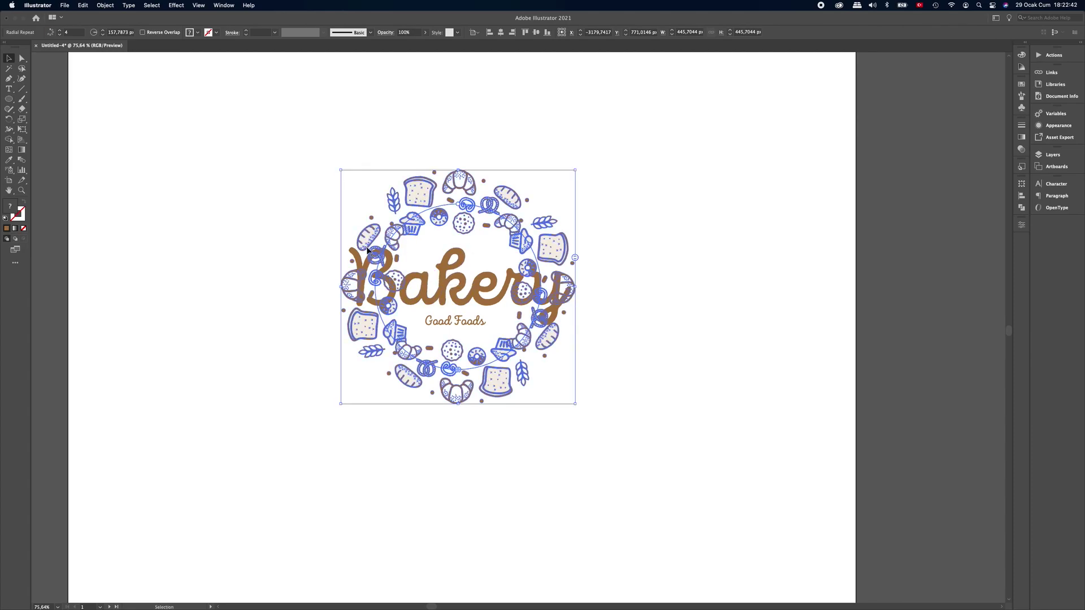
left_click(384, 347)
left_click_drag(262, 247, 603, 303)
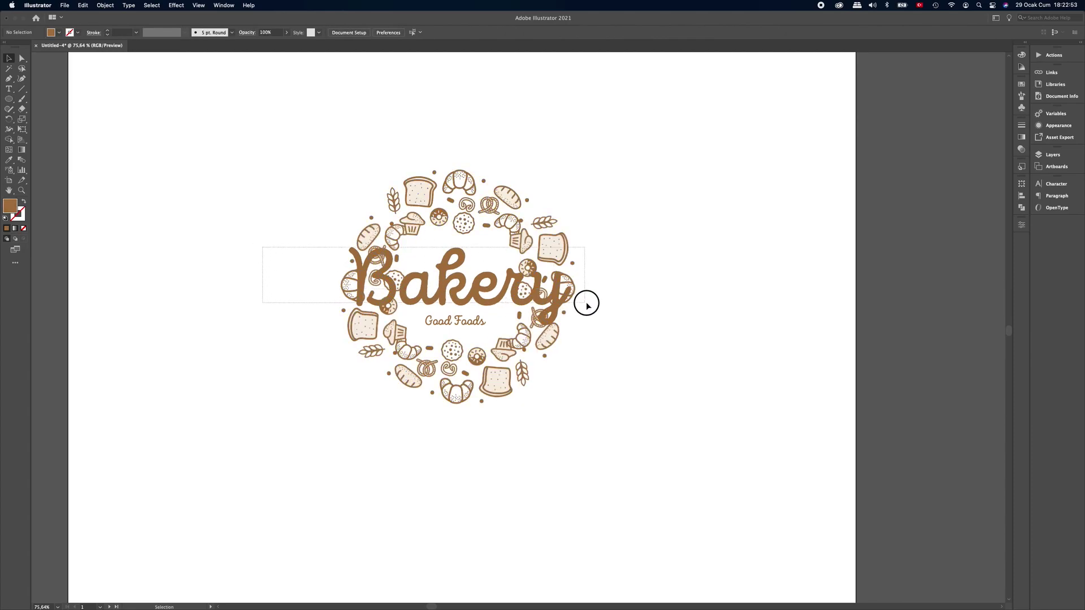
left_click(641, 322)
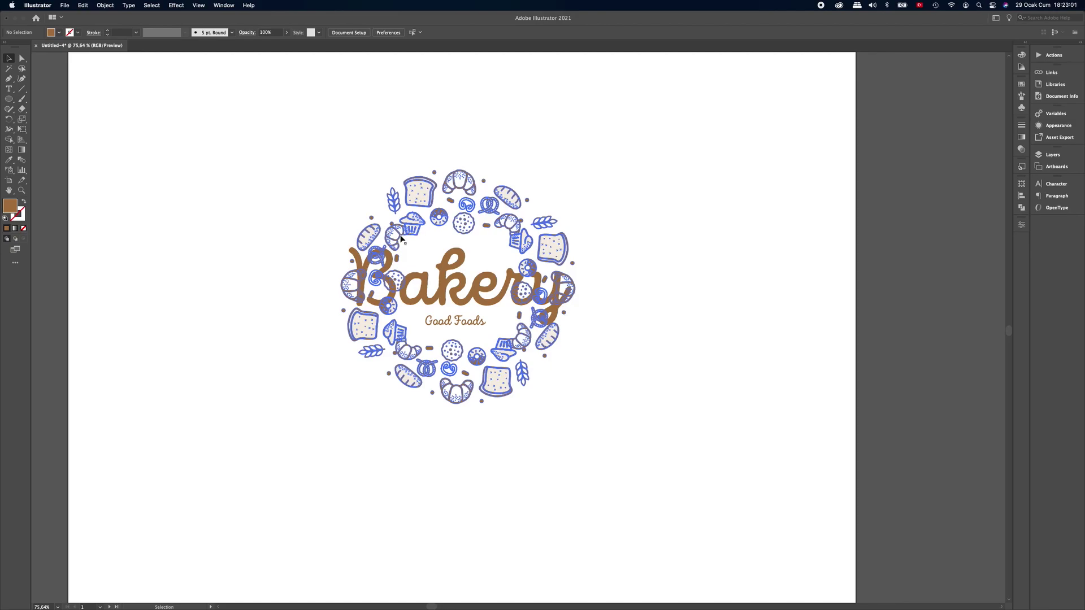
Step: Enter the wreath in isolation mode and reposition the cupcake icon
left_click(415, 227)
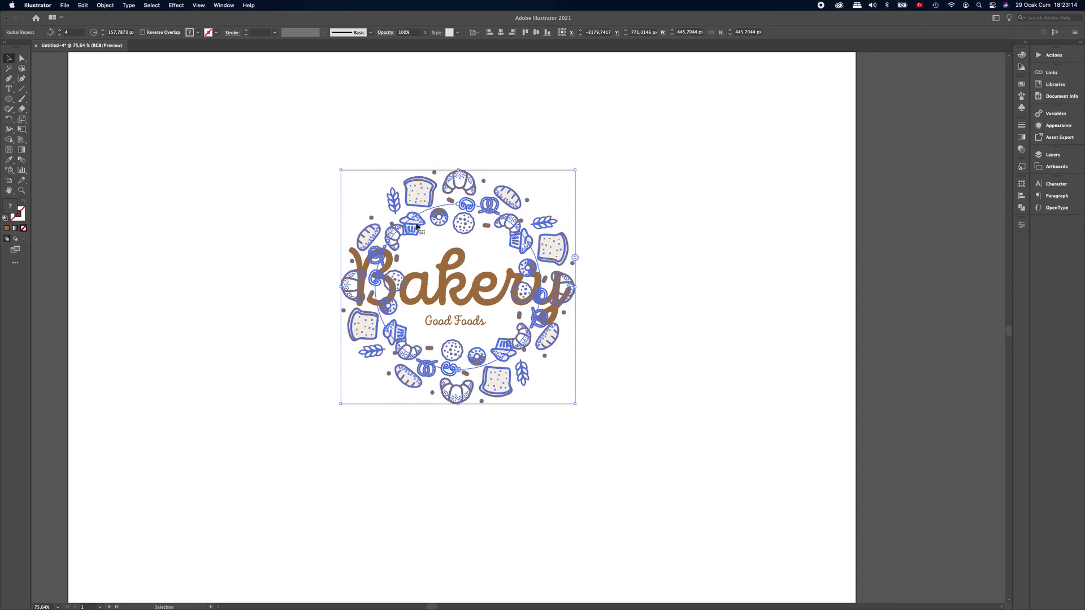
double_click(416, 226)
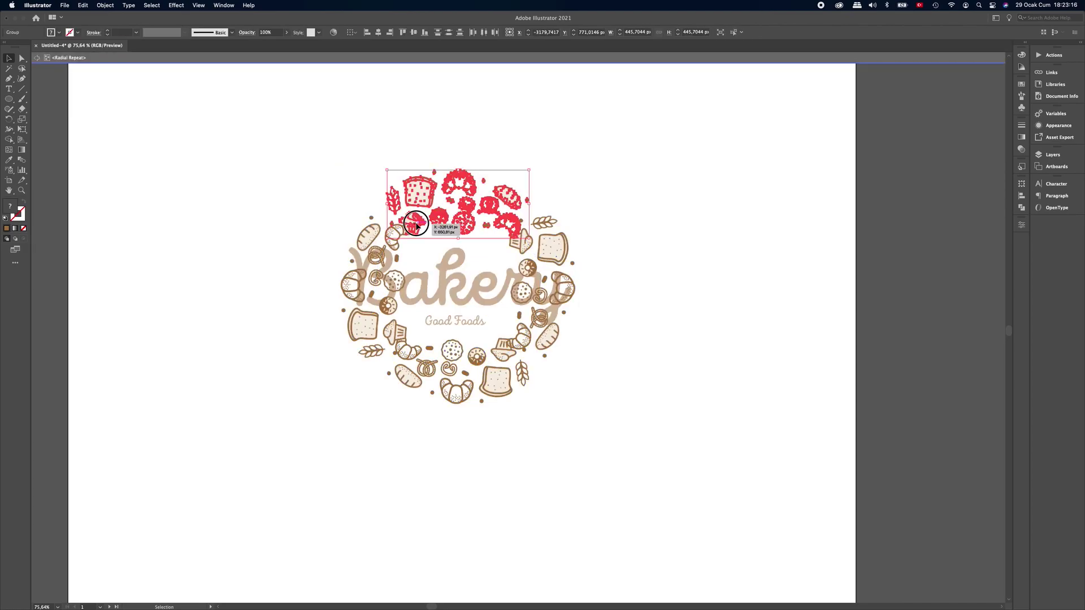
double_click(418, 224)
left_click(406, 228)
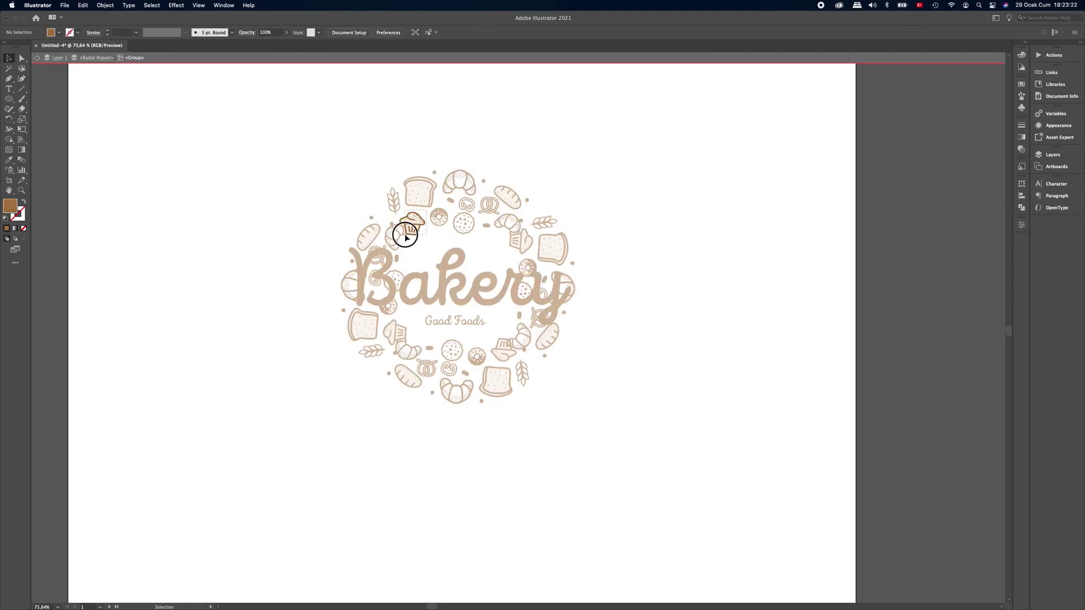
mouse_move(403, 238)
left_mouse_down()
mouse_move(425, 231)
mouse_move(432, 207)
mouse_move(431, 233)
left_mouse_up()
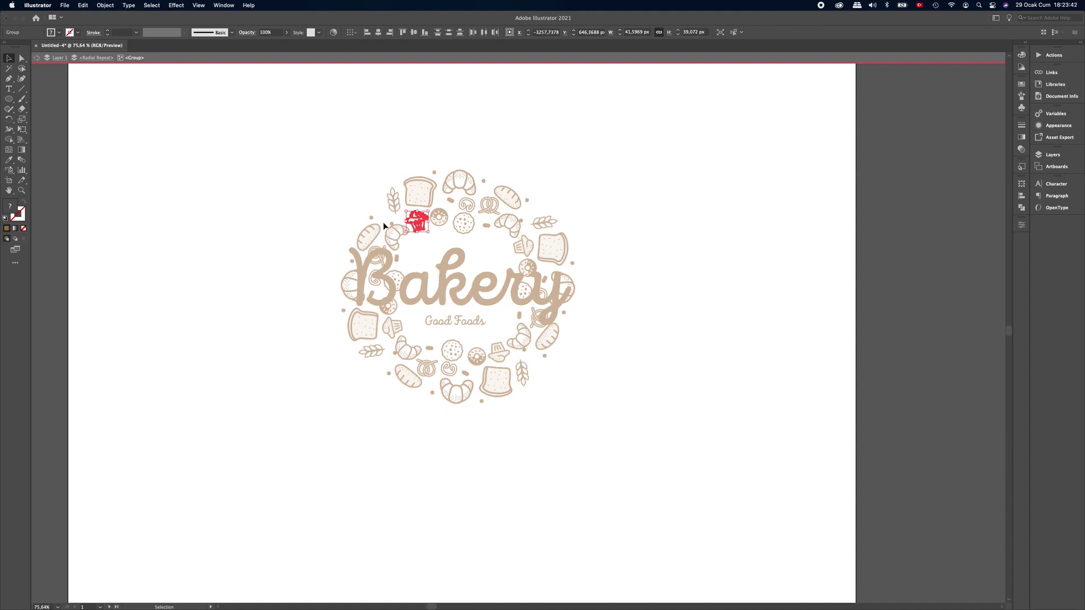
Step: Move the bread piece up and right and shrink it
double_click(372, 236)
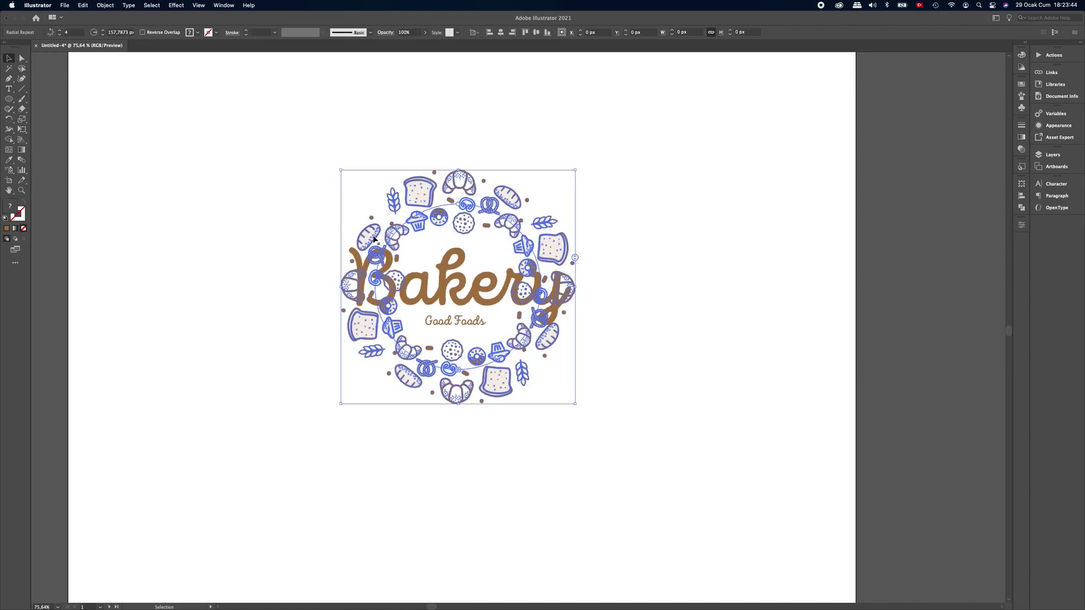
double_click(373, 238)
left_click(374, 236)
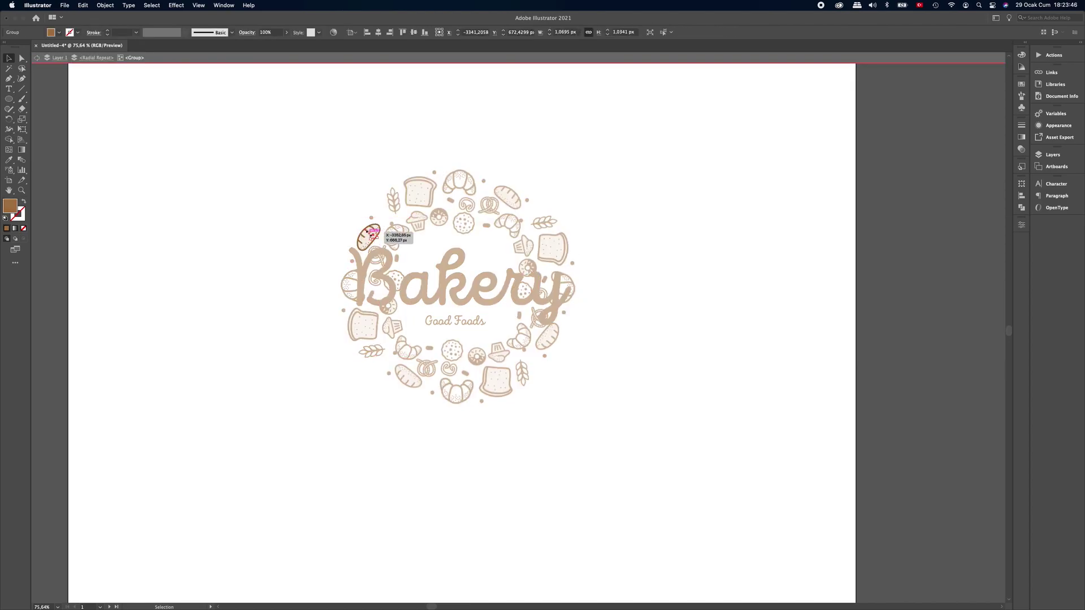
left_click(380, 241)
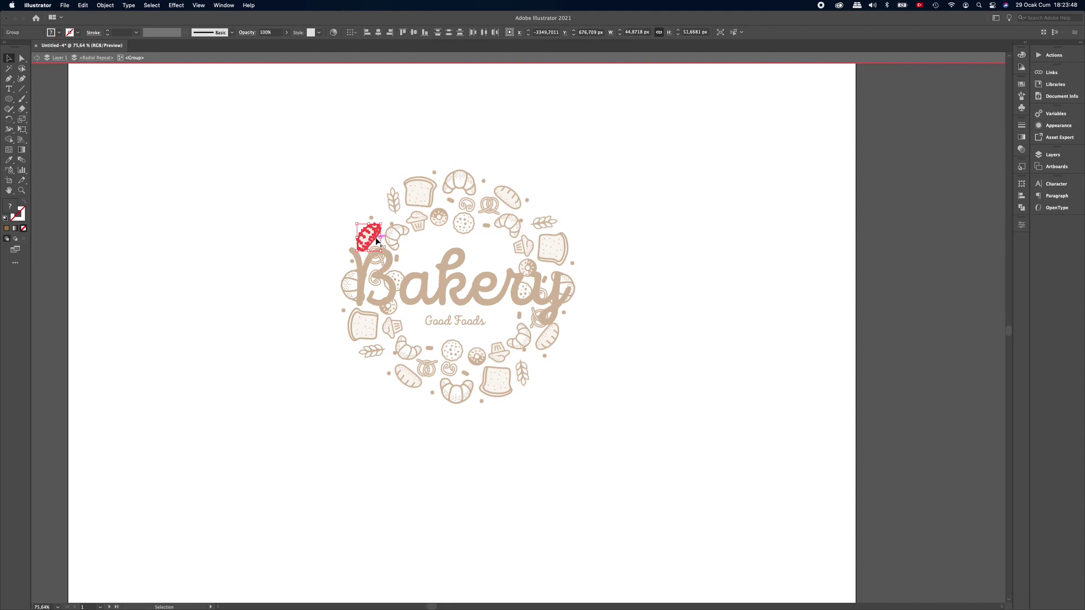
left_click_drag(375, 240, 378, 236)
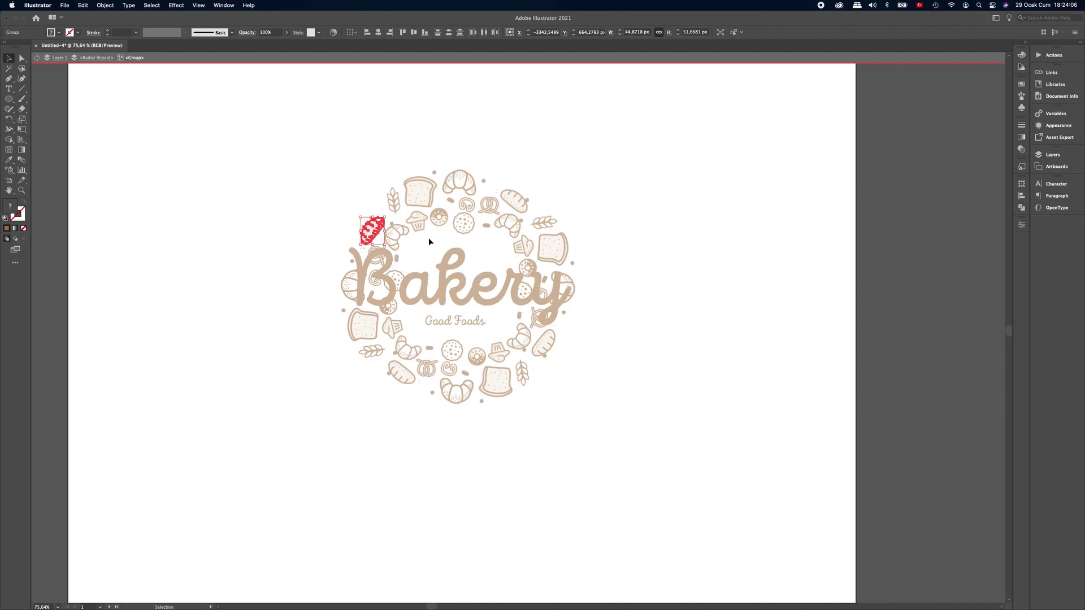
left_click_drag(385, 217, 381, 228)
key("Escape")
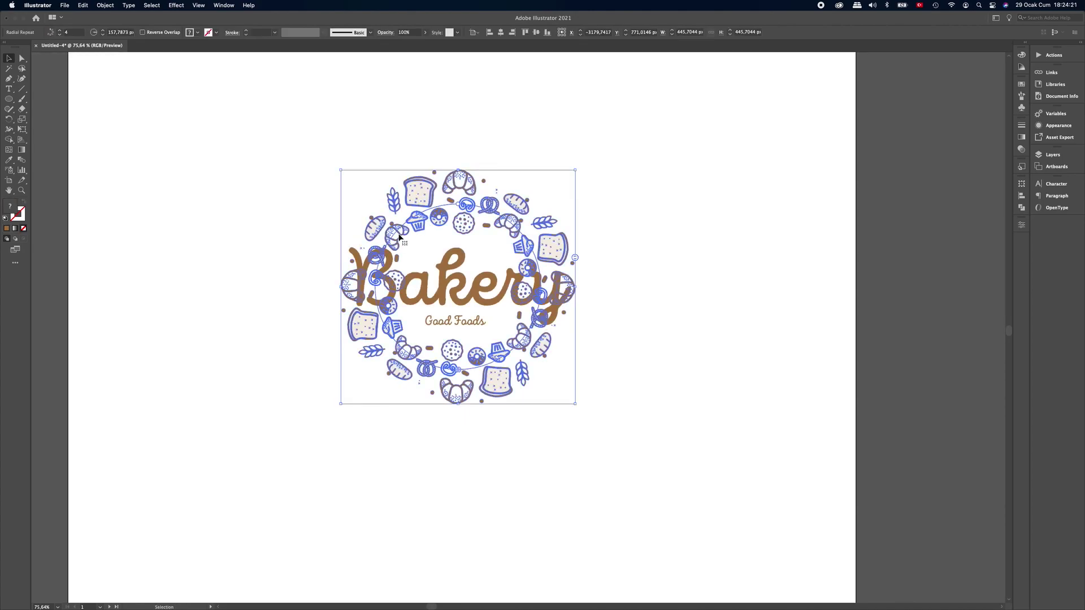
Step: Shrink the small piece above the letter B and nudge it slightly right
left_click(399, 238)
double_click(399, 237)
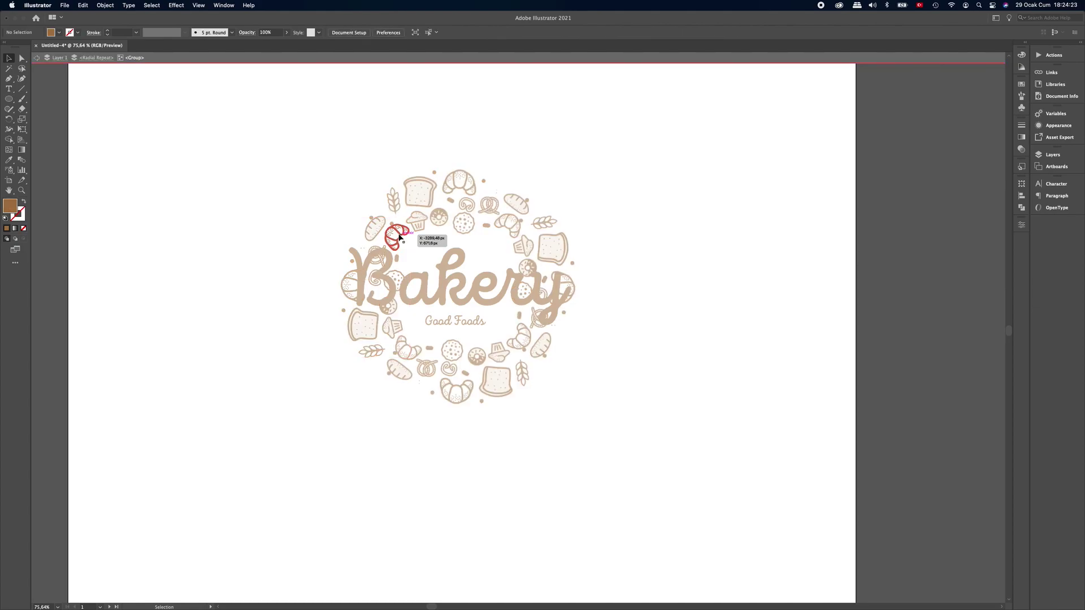
left_click(389, 232)
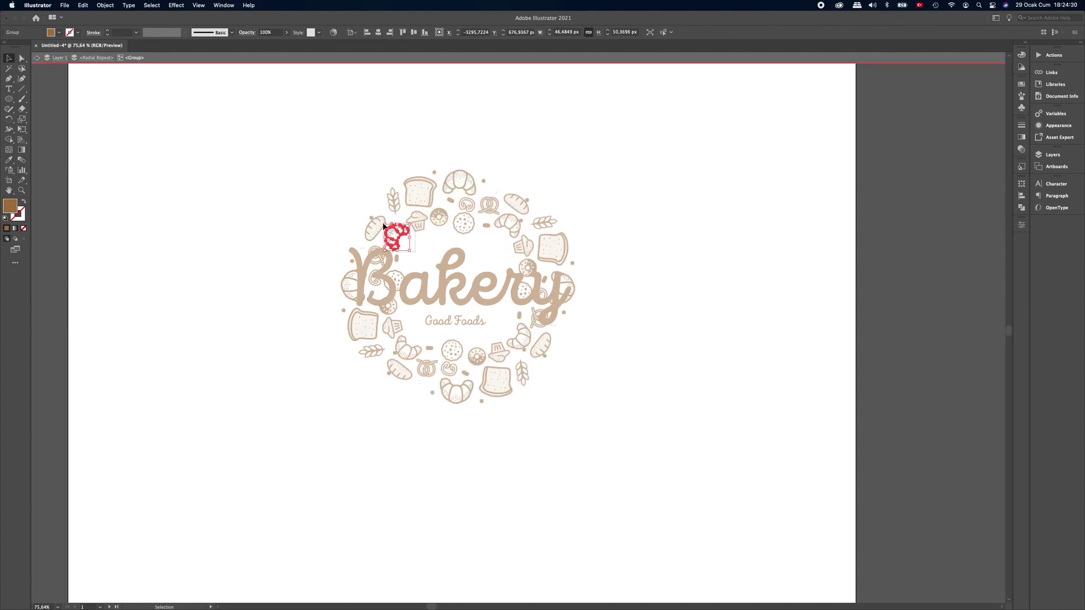
left_click_drag(410, 251, 404, 246)
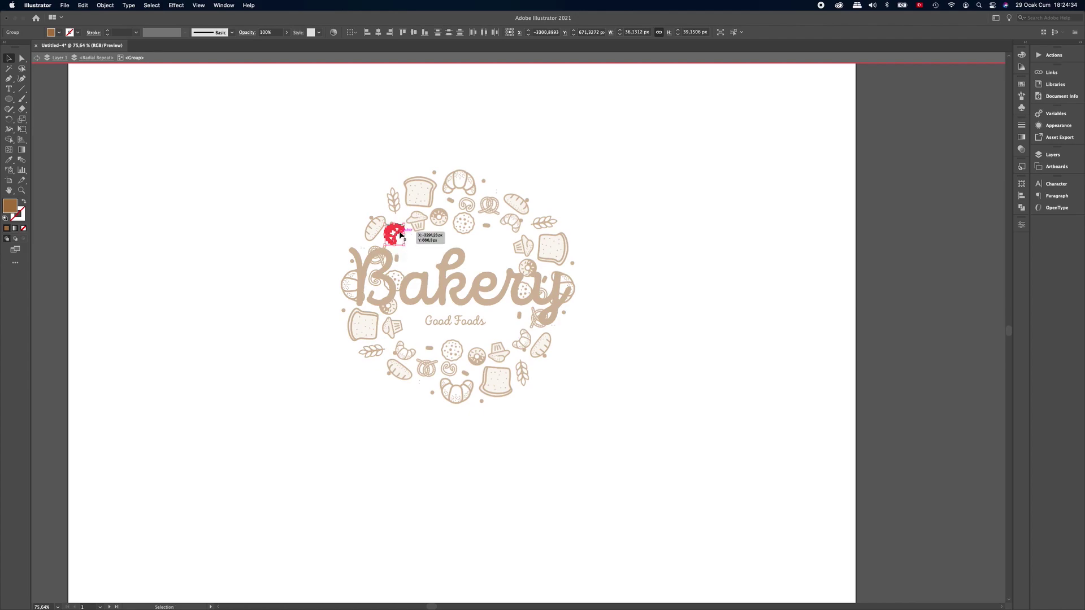
left_click_drag(400, 235, 405, 235)
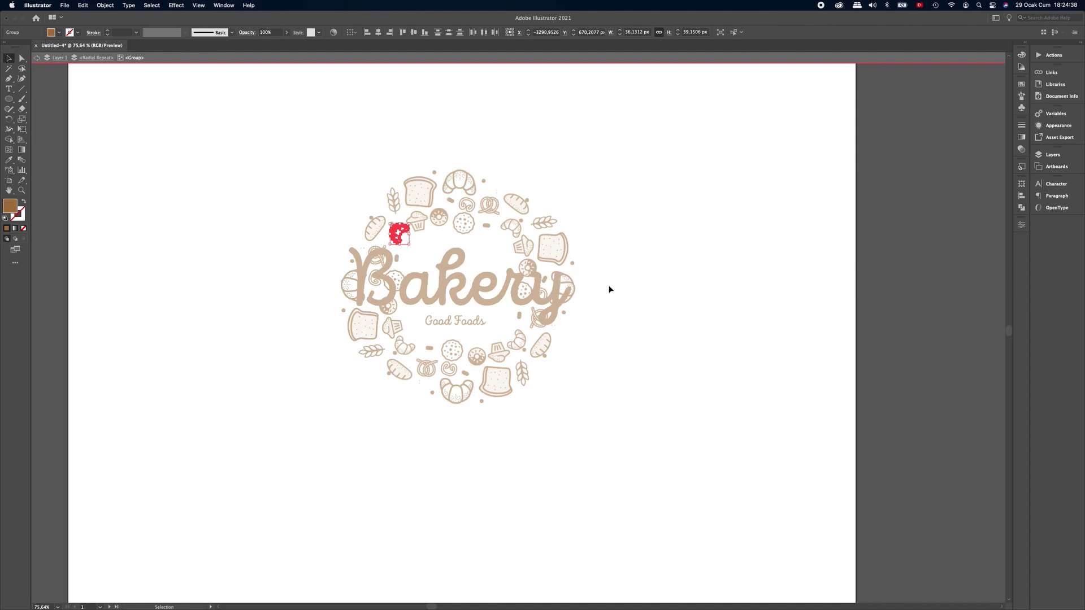
key("Escape")
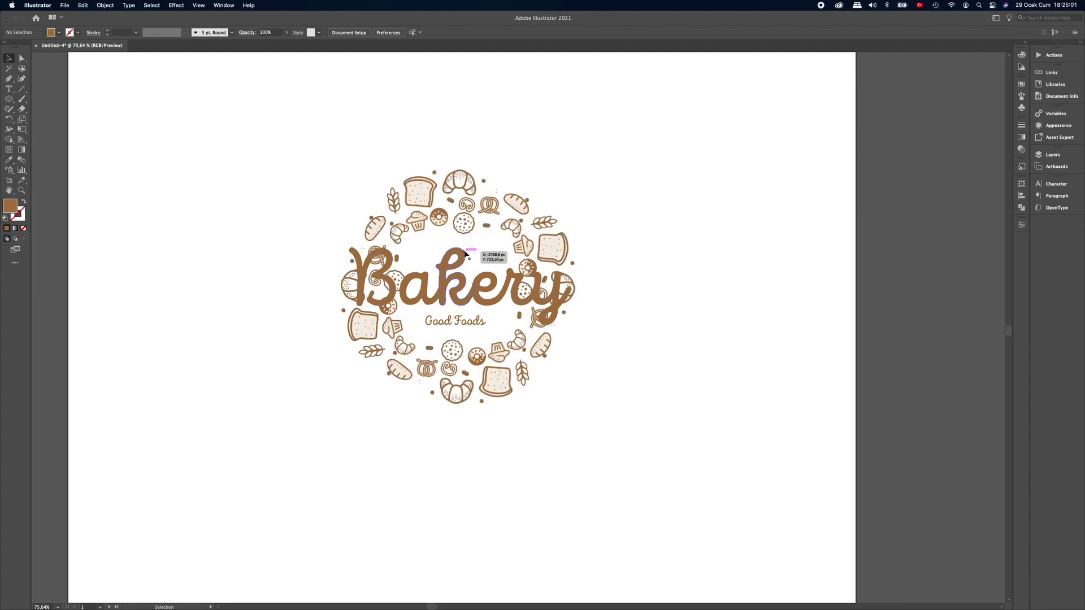
Step: Draw the top brown polygon above the Bakery text with the Pen tool
left_click(9, 78)
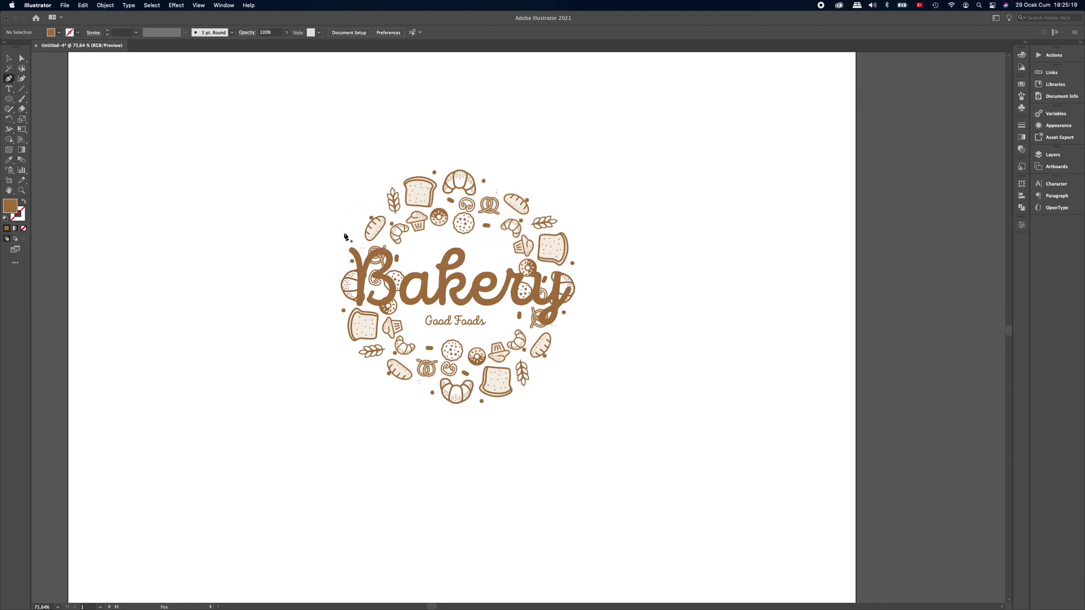
left_click(344, 232)
left_click(396, 249)
left_click(514, 260)
left_click(592, 269)
left_click(528, 152)
left_click(354, 143)
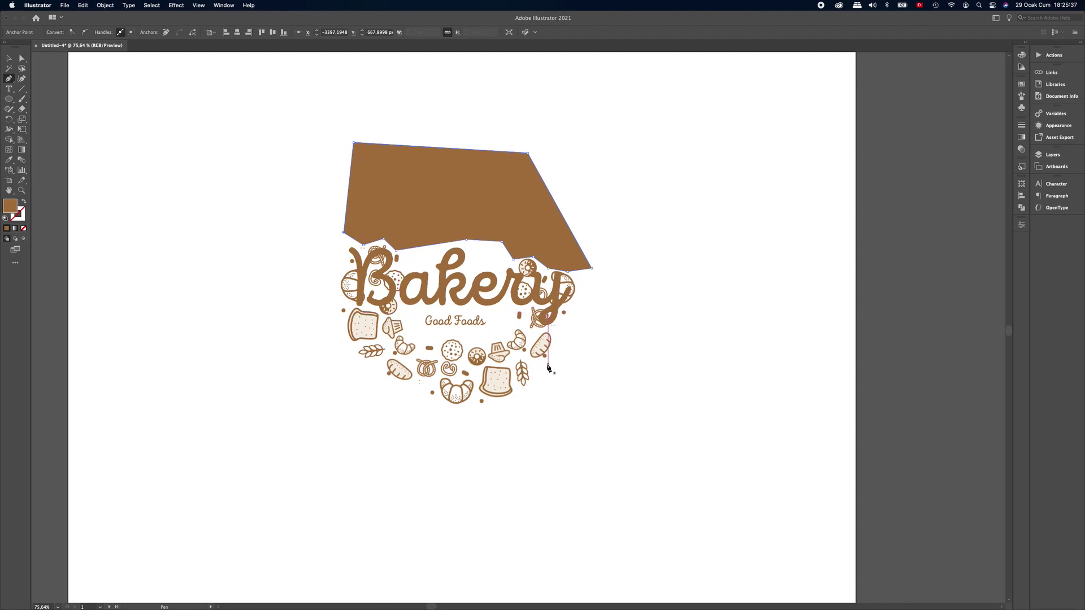
Step: Trace a closed lower brown shape along the text's bottom edge
left_click(342, 322)
left_click(403, 317)
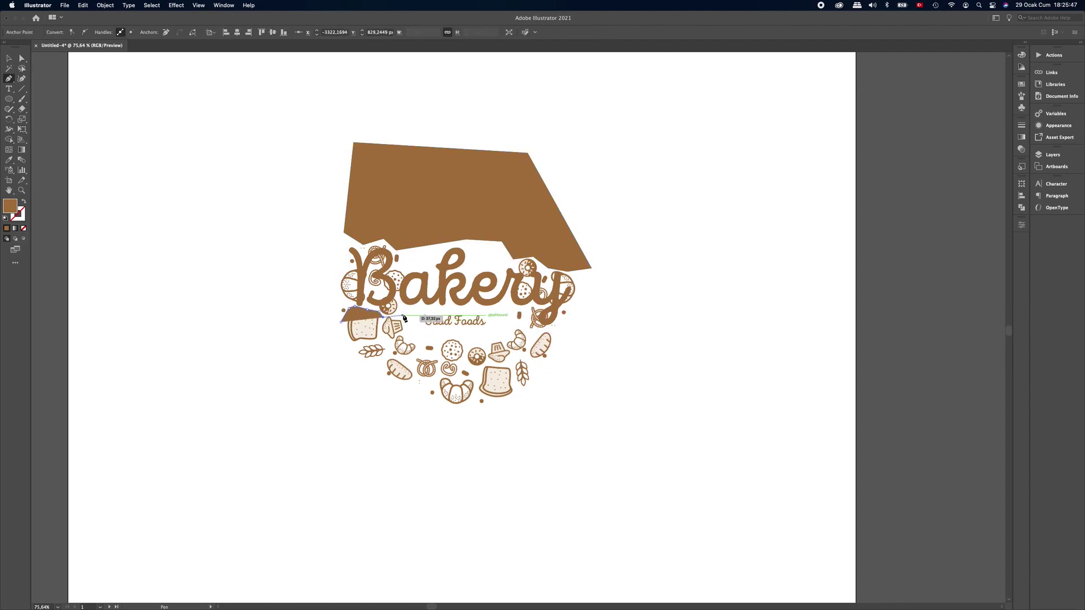
left_click(424, 332)
left_click(518, 327)
left_click(571, 329)
left_click(541, 467)
left_click(345, 429)
left_click(332, 375)
left_click(342, 322)
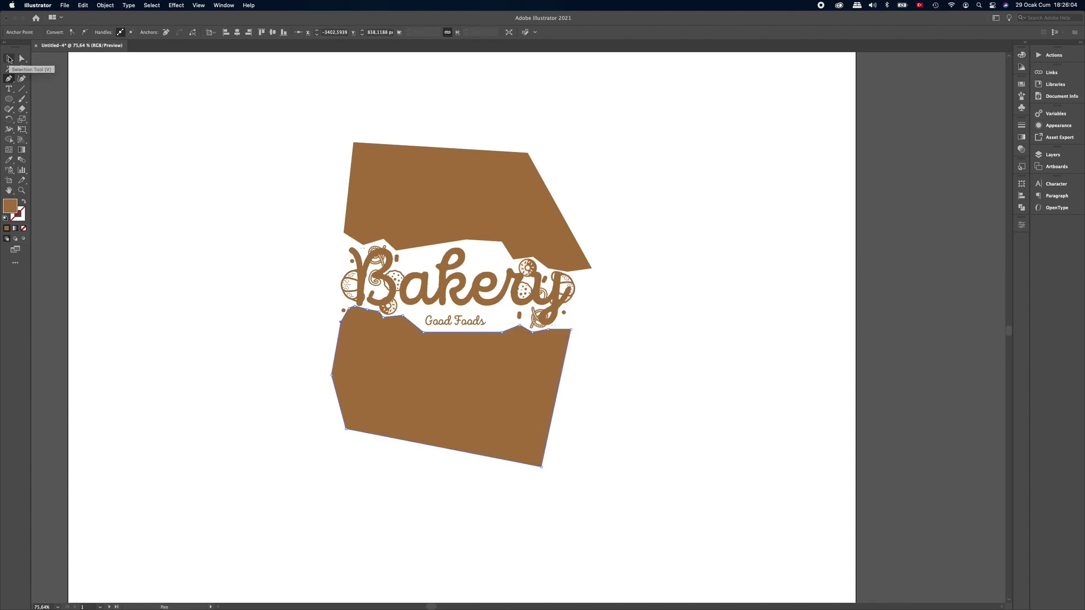
Step: Combine both brown shapes into one compound path
left_click(9, 59)
left_click(385, 187, "shift")
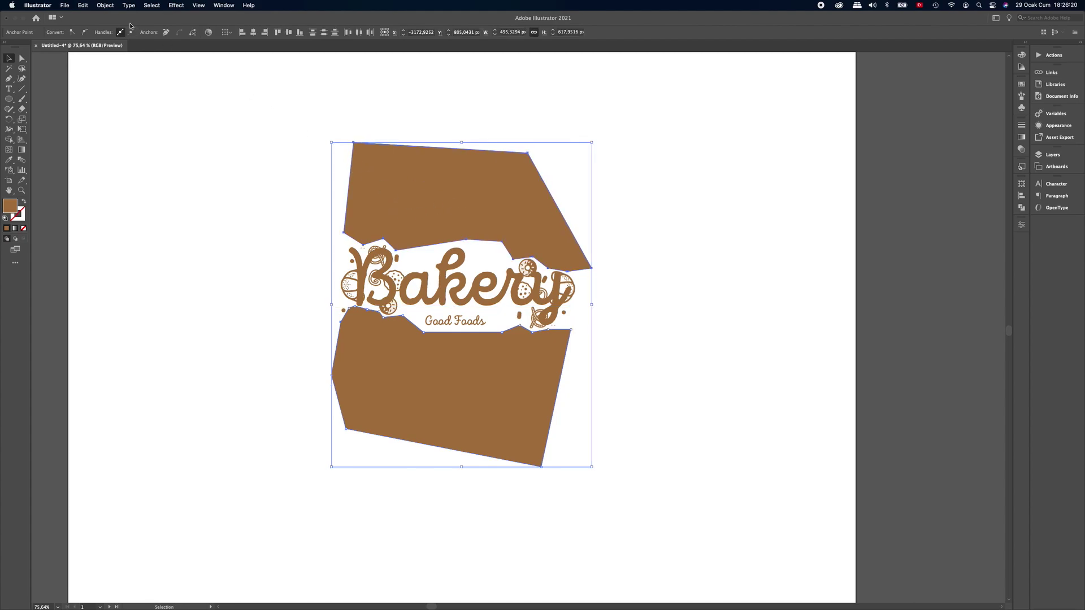
left_click(106, 6)
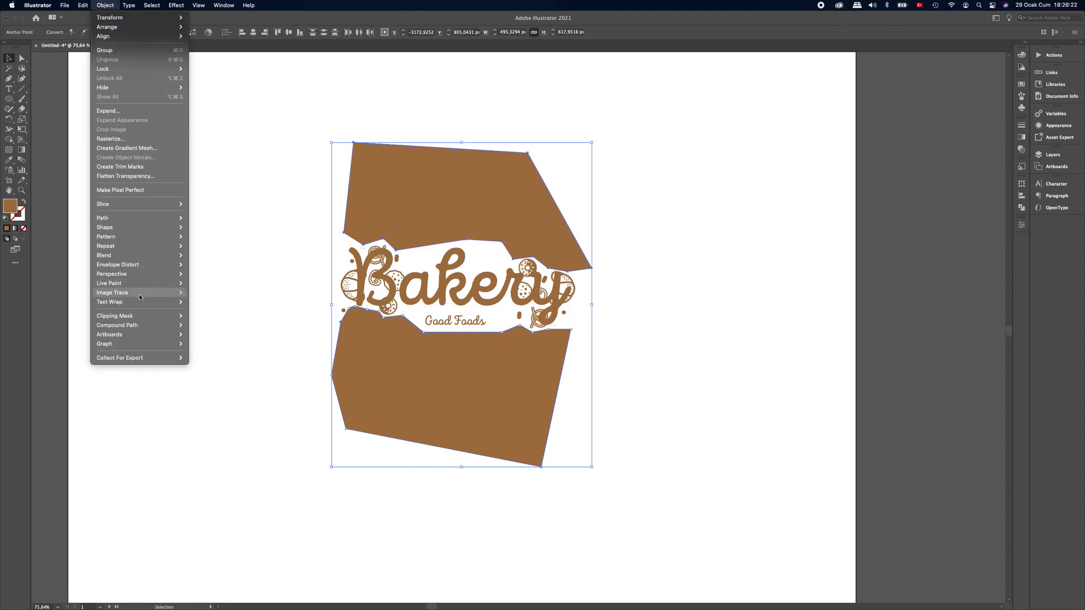
mouse_move(117, 324)
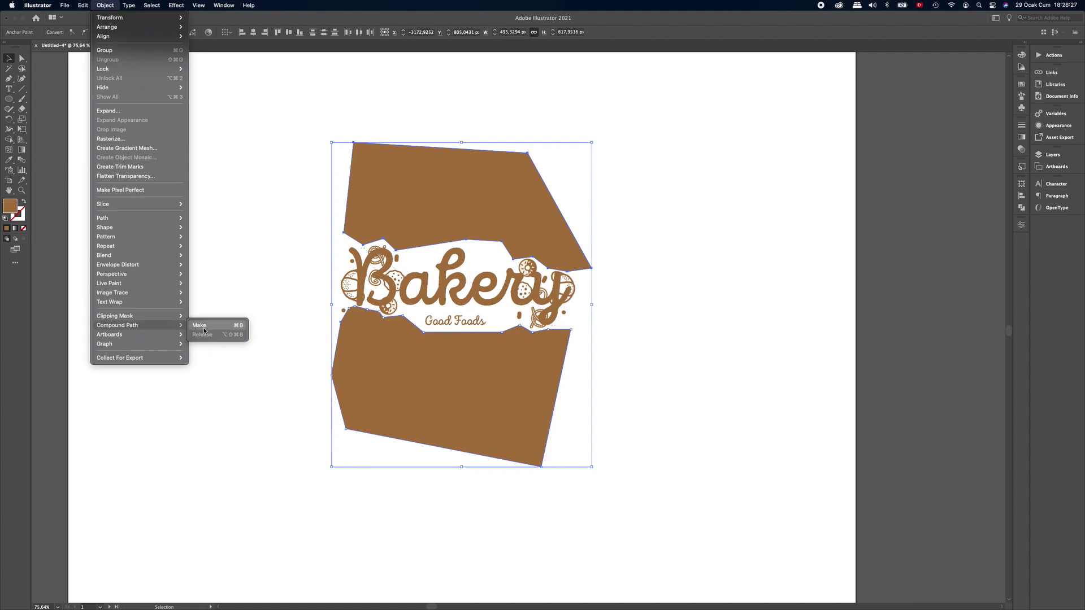
left_click(206, 328)
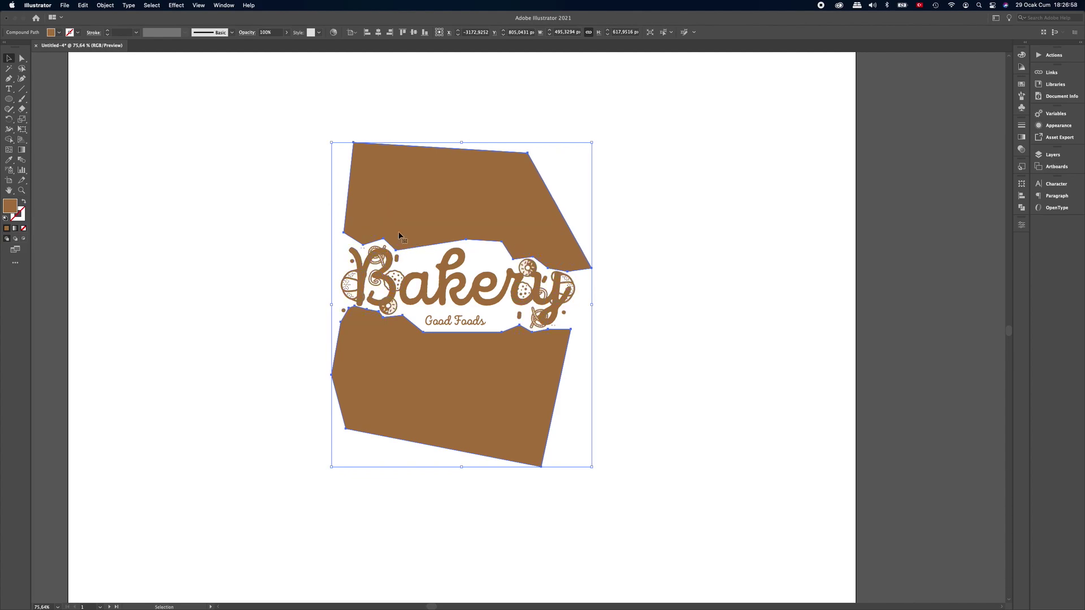
Step: Make a clipping mask of the doodles with the brown compound shape
left_click(350, 277, "shift")
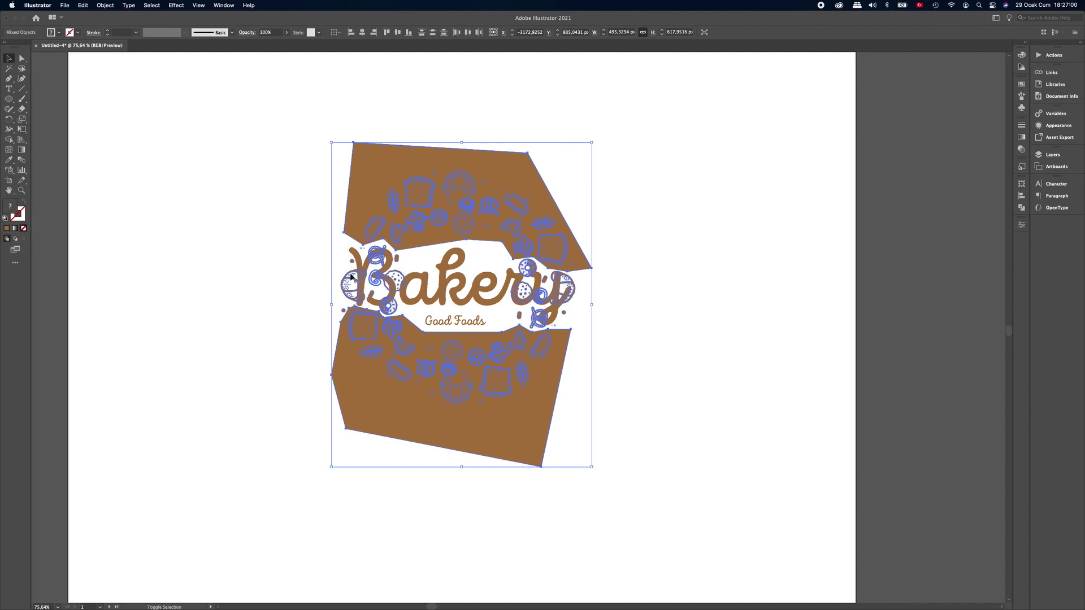
right_click(405, 216)
left_click(428, 294)
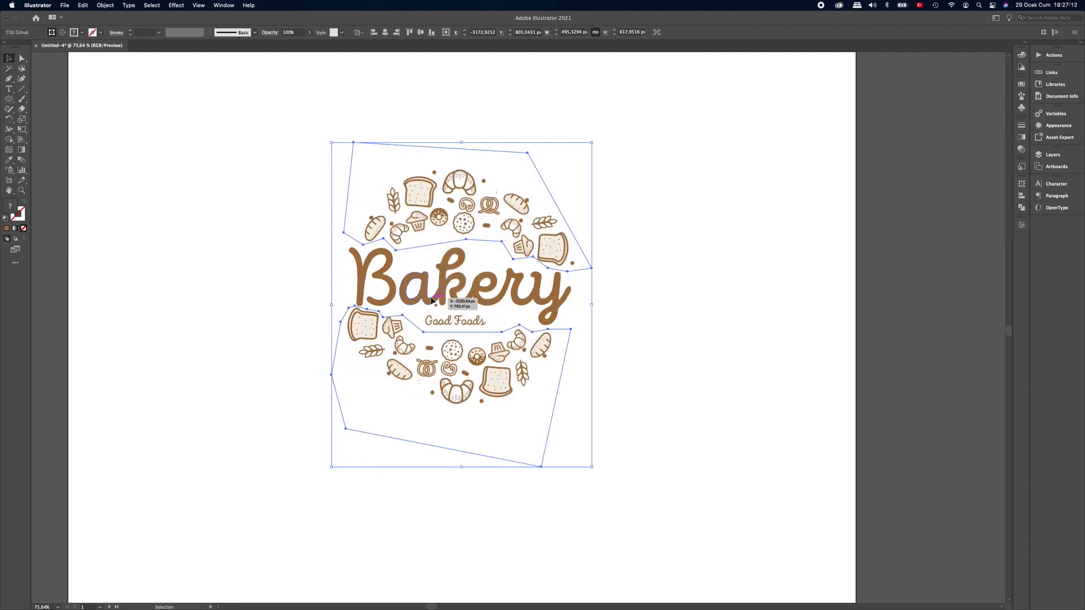
left_click(677, 290)
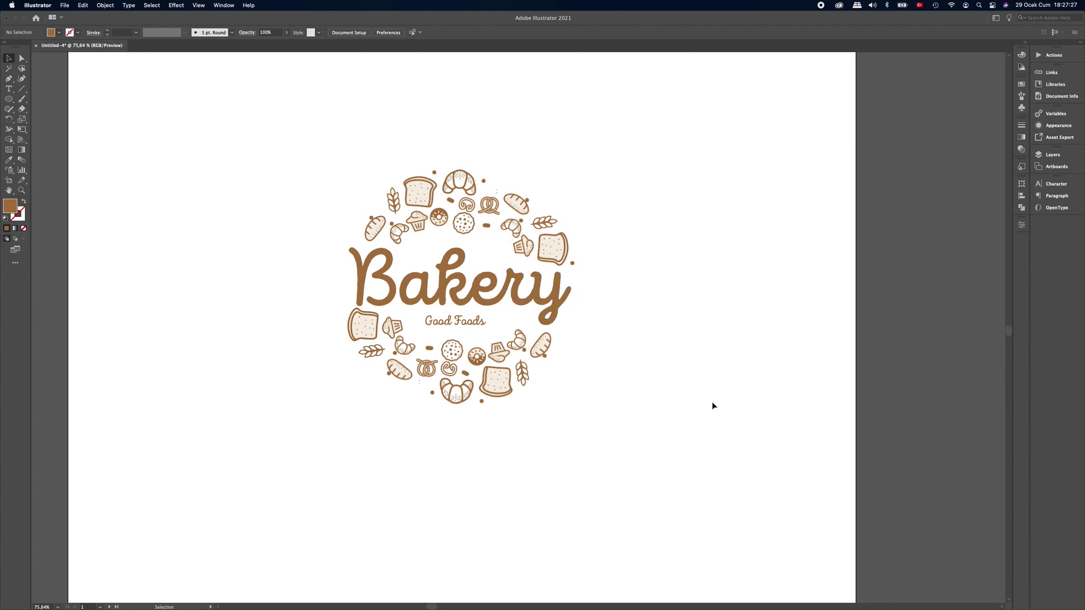
Step: Nudge one small dot inside the repeat group down-left, then exit and fit the artboard
double_click(546, 360)
left_click(546, 360)
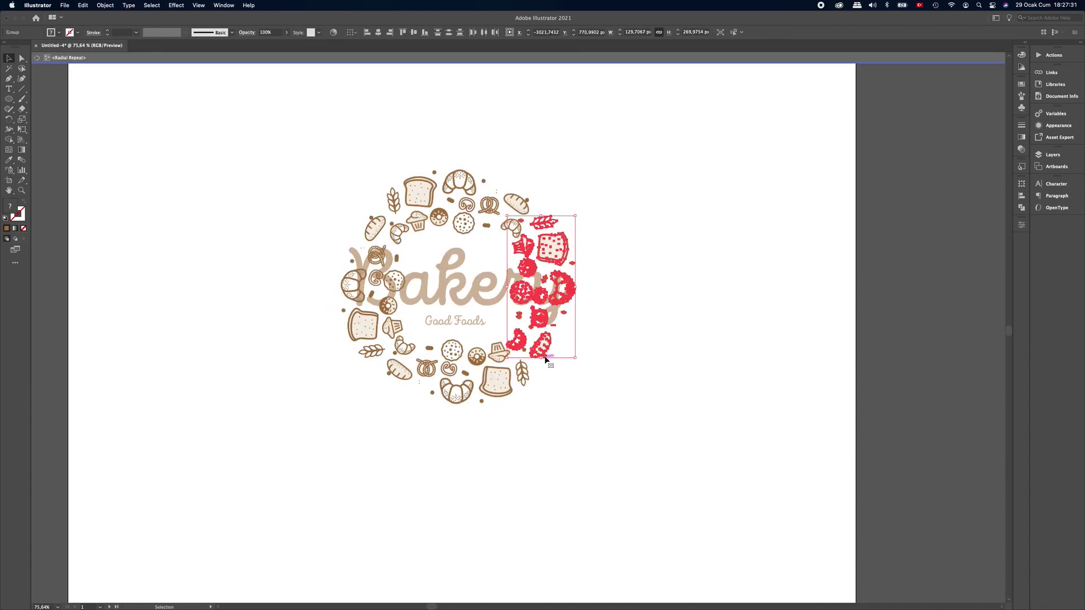
double_click(546, 360)
left_click(579, 358, "ctrl+space")
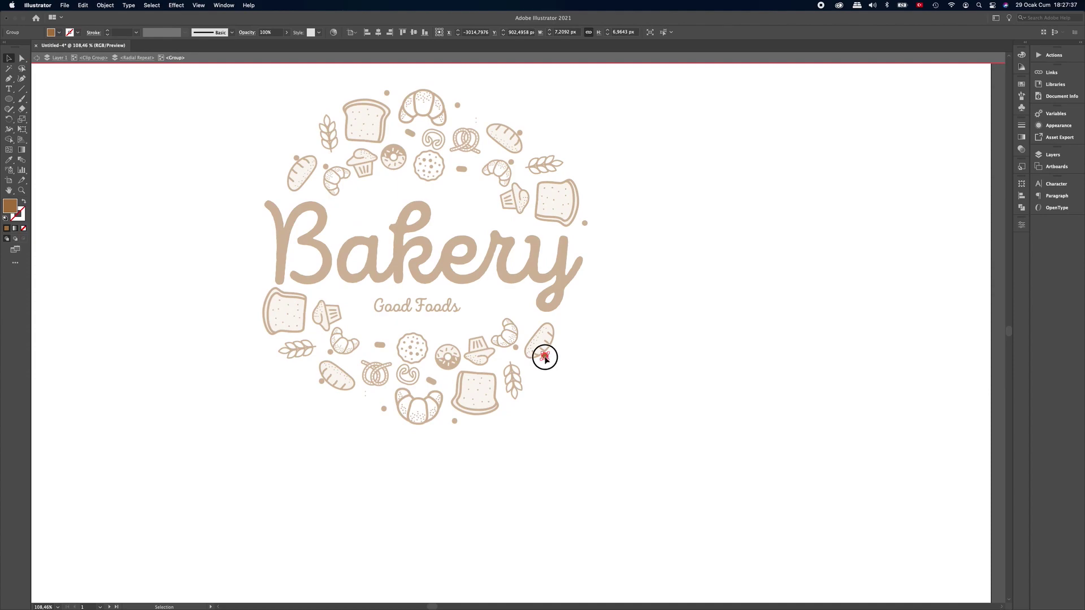
left_click_drag(544, 358, 543, 362)
double_click(633, 337)
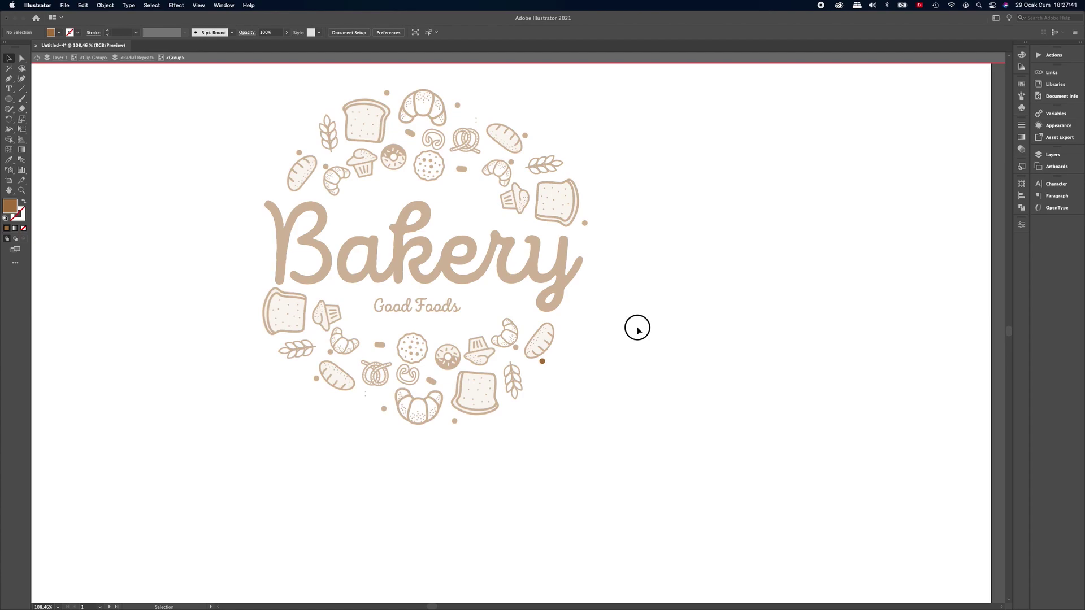
key("ctrl+0")
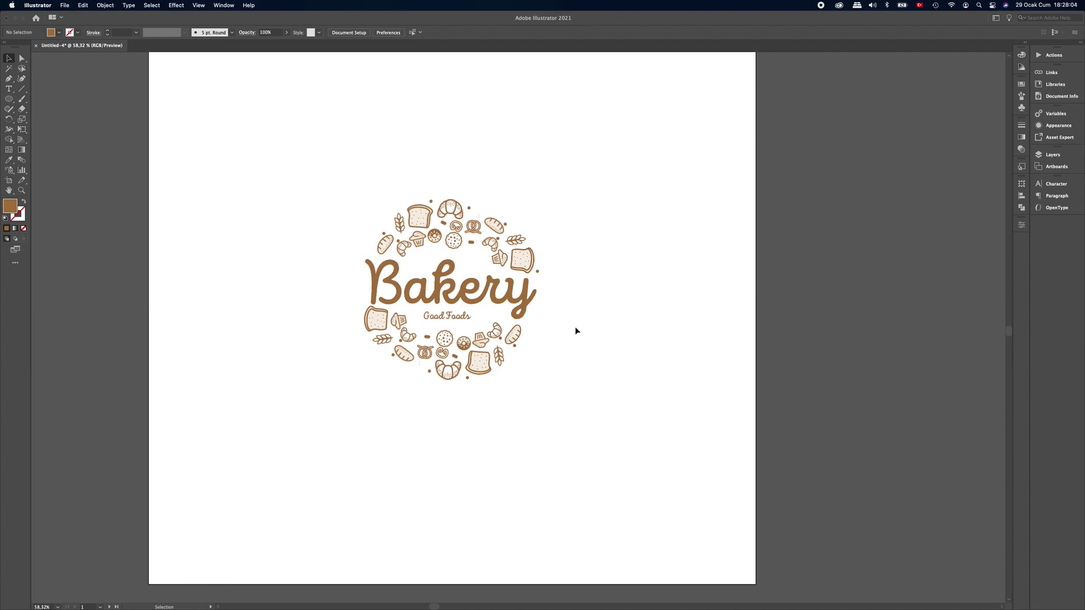
Step: Navigate to the second artboard with the bread-loaf Bakery logo
left_click_drag(937, 262, 637, 243)
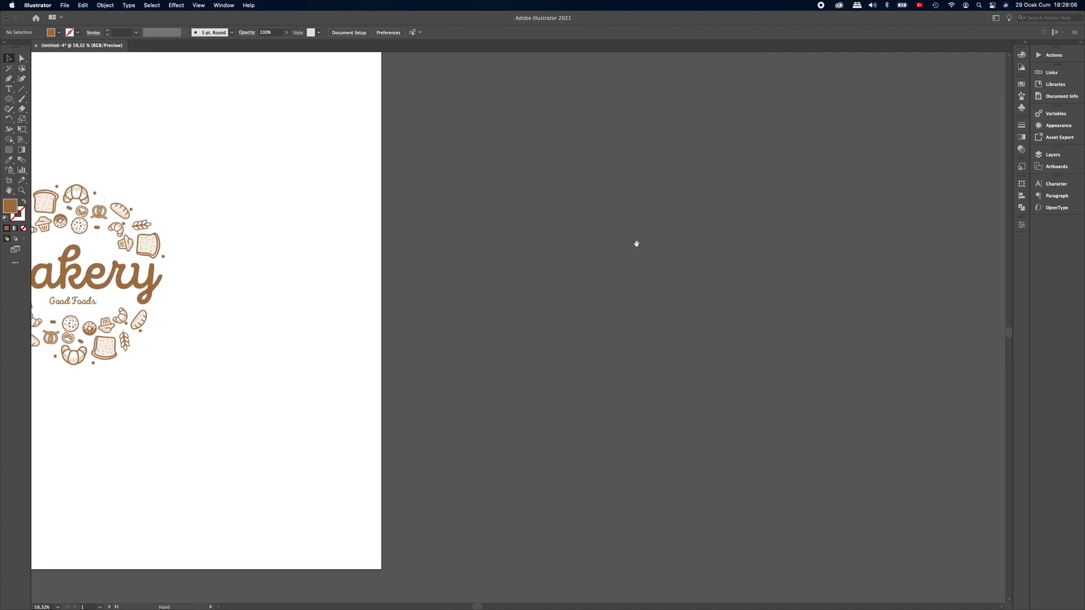
scroll(650, 251, "right", 10)
left_click(597, 261, "alt")
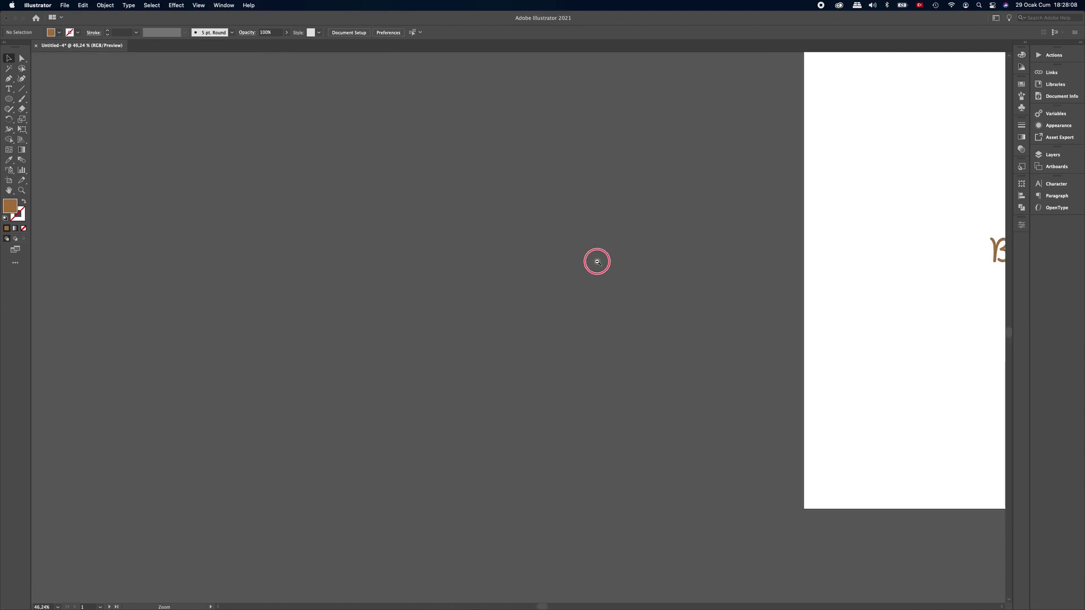
scroll(799, 237, "right", 10)
scroll(569, 240, "right", 5)
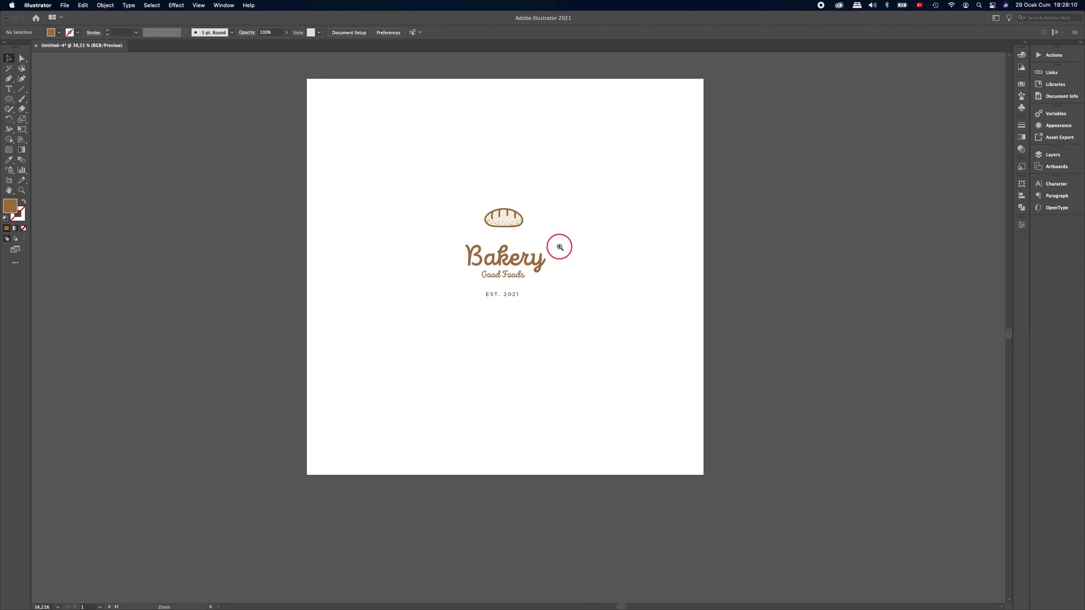
left_click_drag(559, 247, 617, 250)
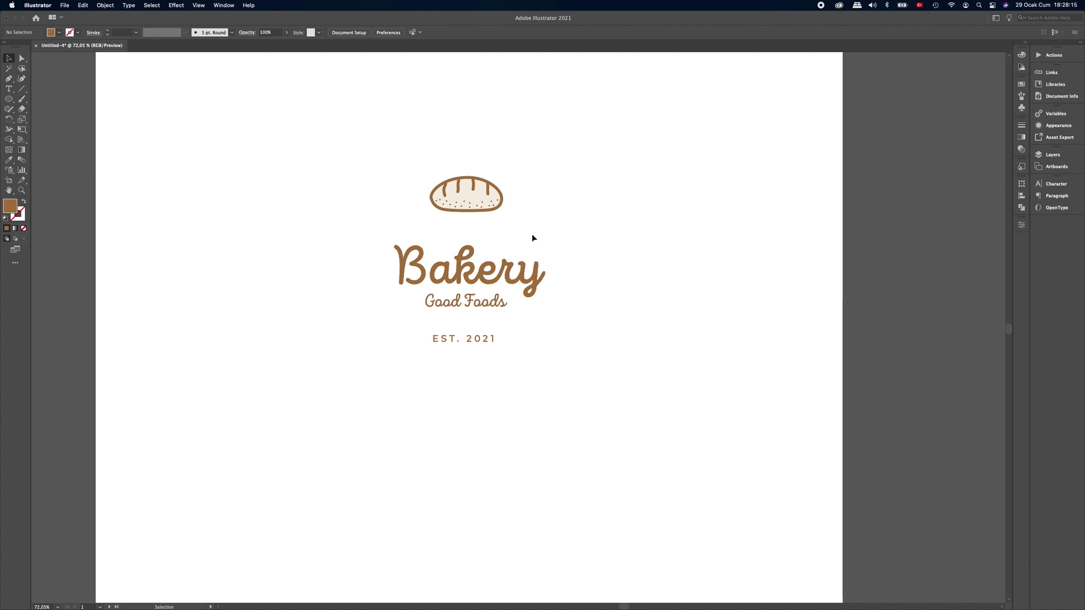
scroll(427, 231, "left", 2)
left_click_drag(377, 192, 383, 310)
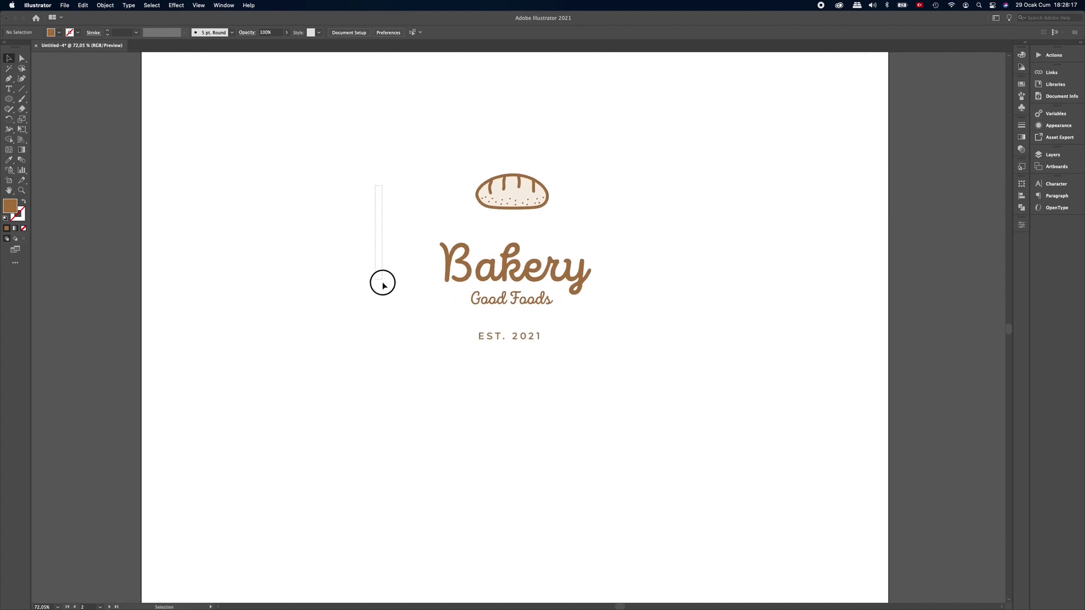
Step: Draw a brown circle left of the logo and add an overlapping duplicate
left_click(9, 99)
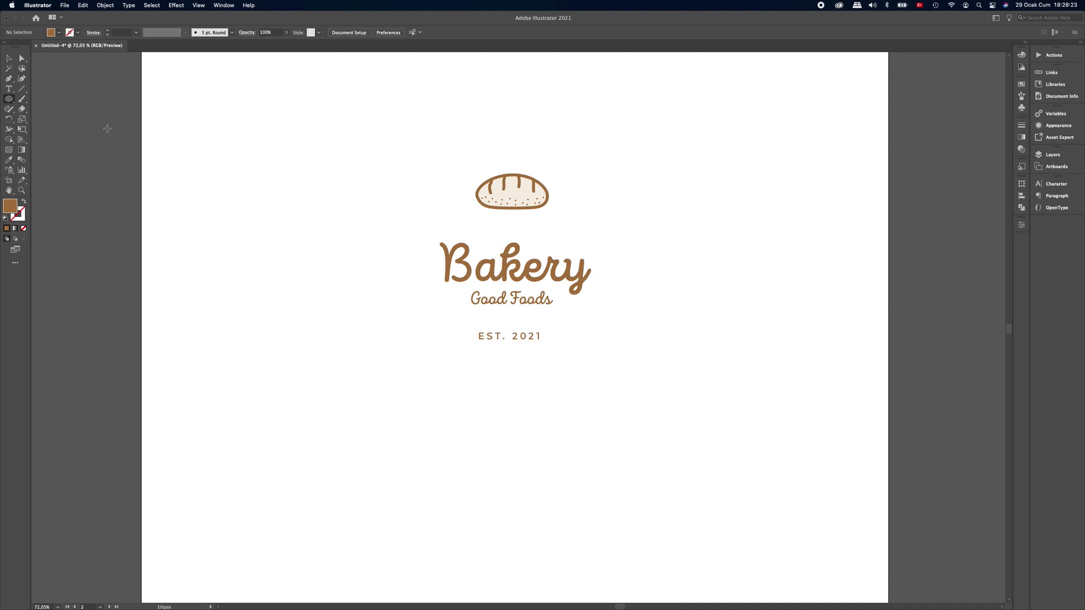
left_click_drag(289, 183, 327, 220)
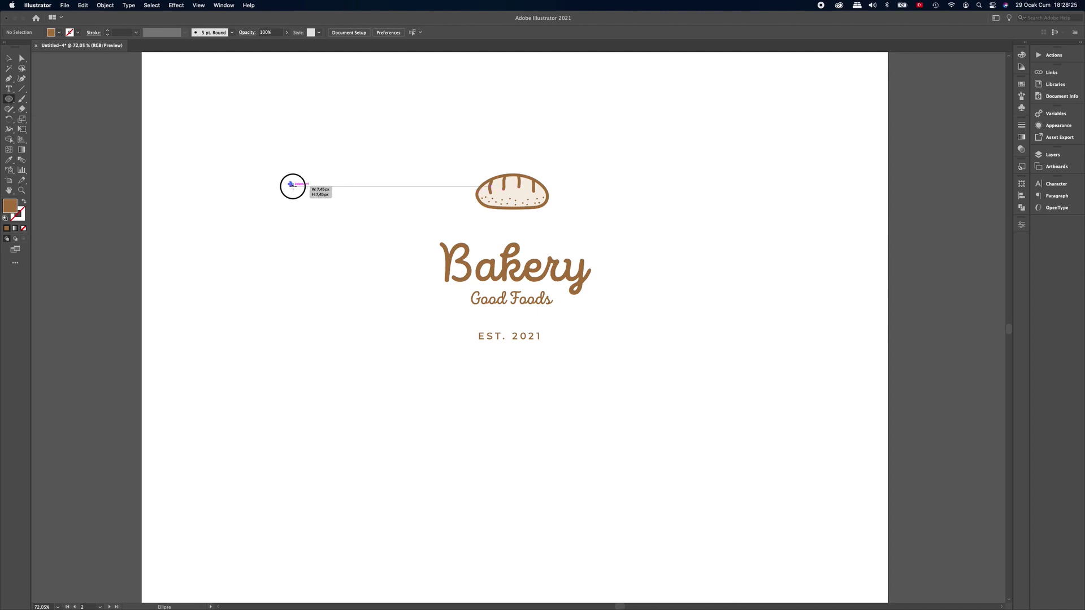
key("v")
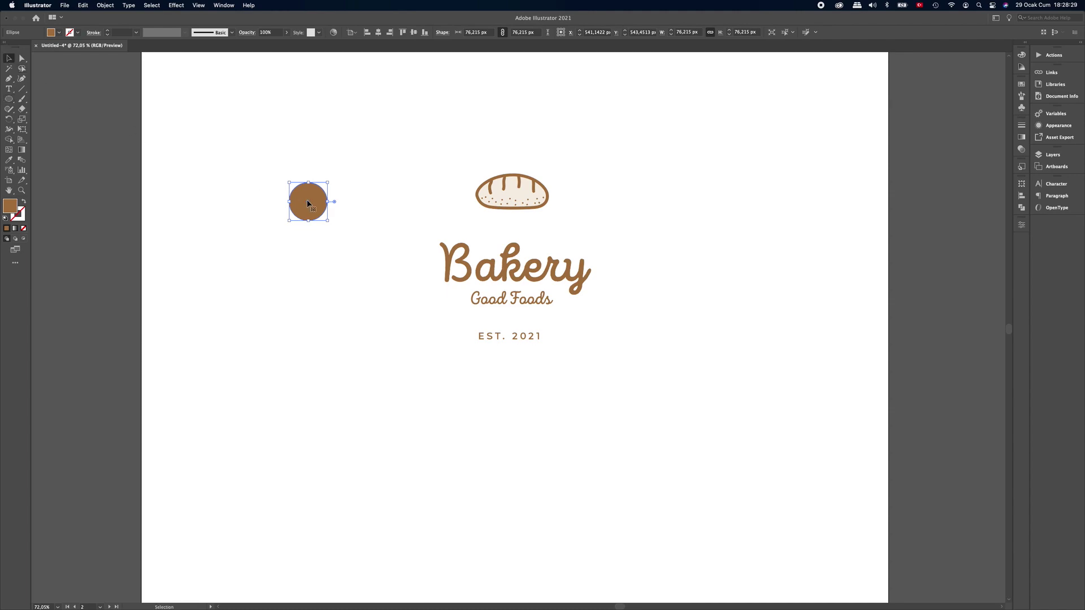
mouse_move(308, 203)
left_mouse_down()
mouse_move(327, 202)
mouse_move(282, 229)
left_mouse_up()
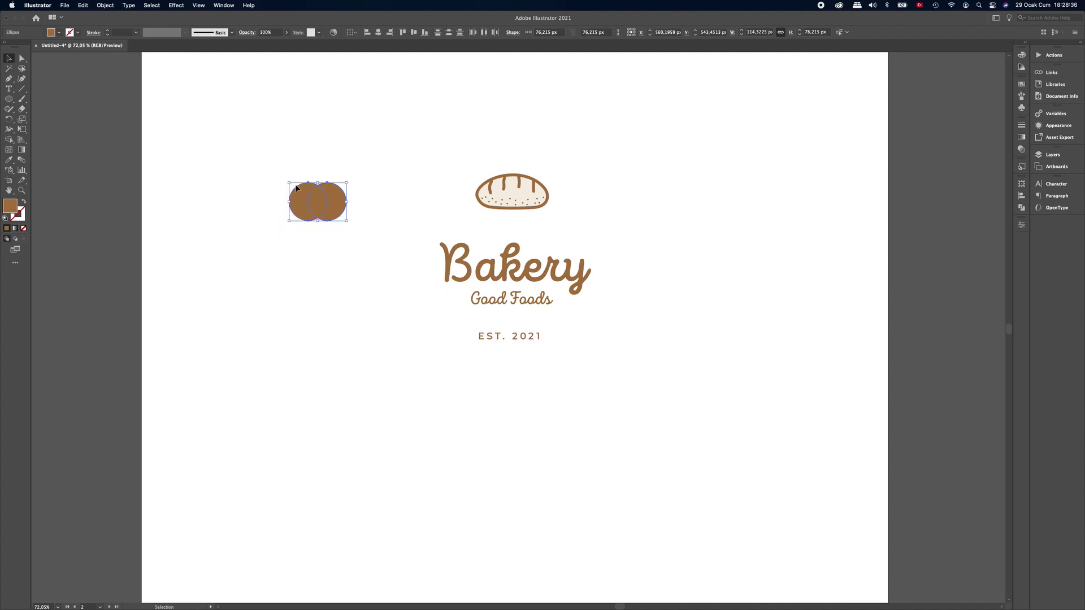
left_click(382, 186)
left_click_drag(343, 200, 346, 200)
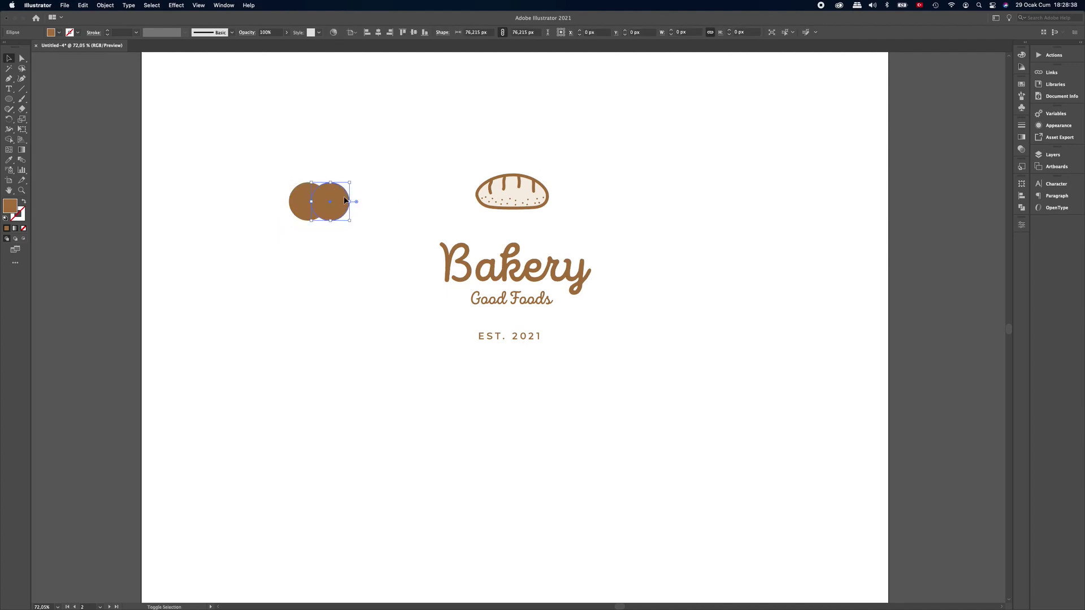
Step: Use Shape Builder to keep only the circles' overlap as a leaf
left_click_drag(383, 160, 284, 227)
left_click(10, 140)
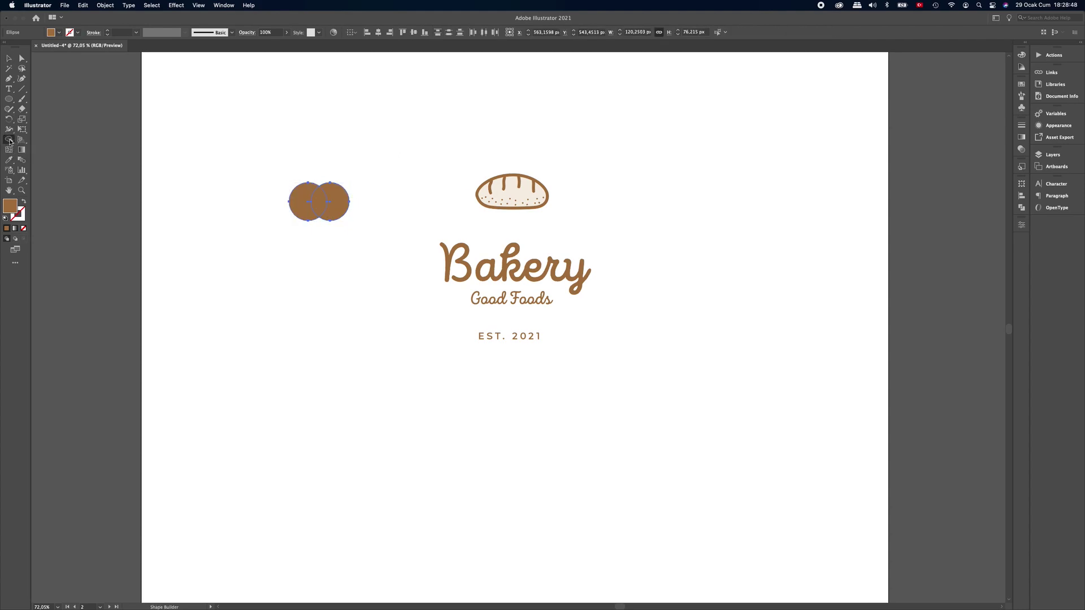
left_click(299, 201, "alt")
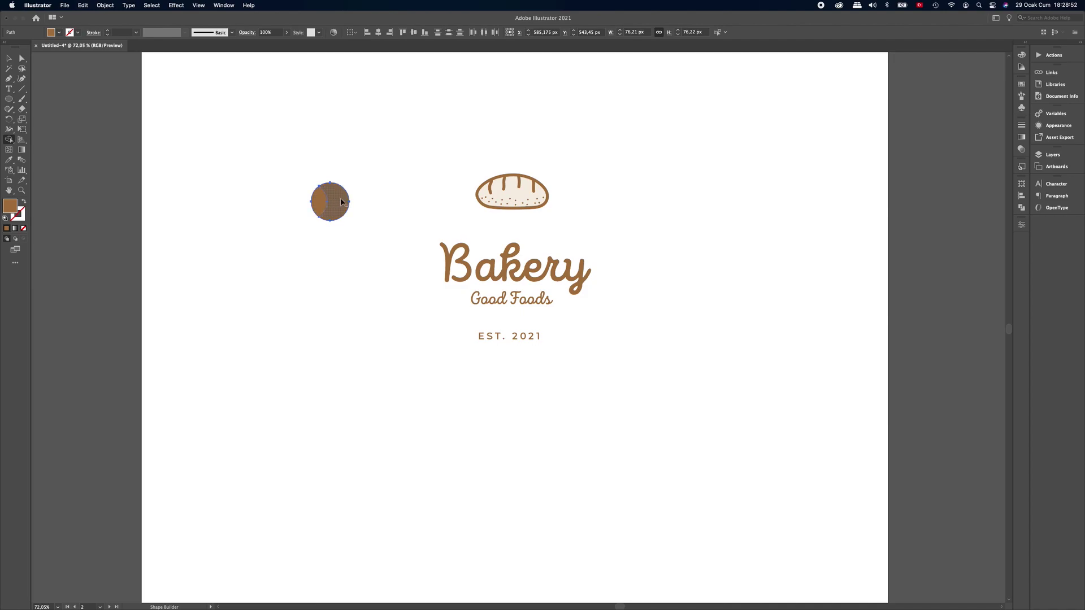
key("v")
Step: Duplicate the leaf to the right and reflect the copy vertically
mouse_move(322, 194)
left_mouse_down()
mouse_move(368, 194)
mouse_move(330, 161)
left_mouse_up()
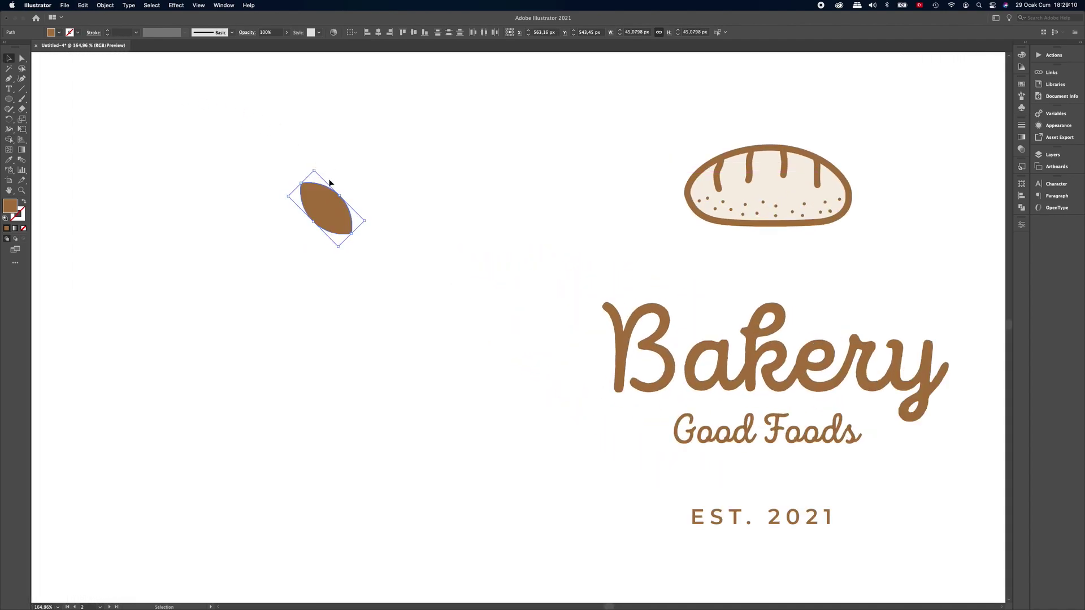
left_click_drag(325, 202, 373, 204)
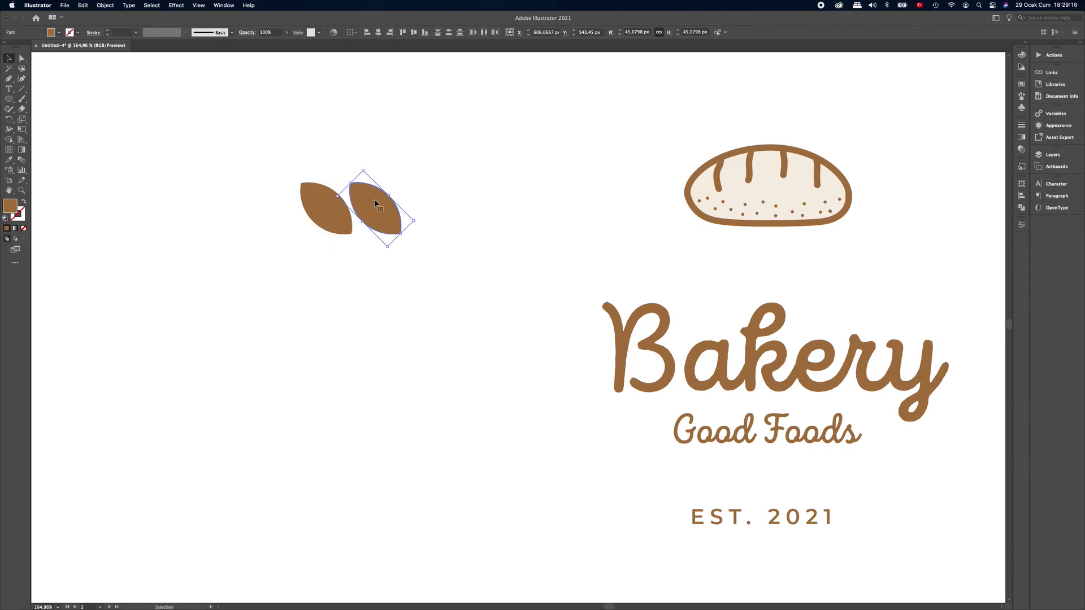
right_click(374, 201)
mouse_move(393, 335)
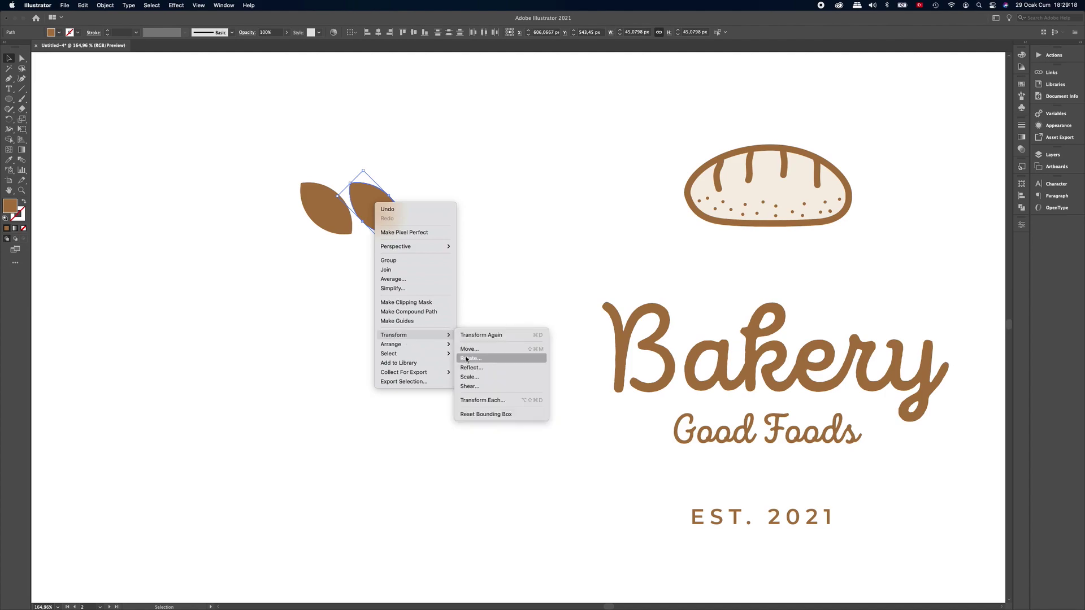
left_click(470, 367)
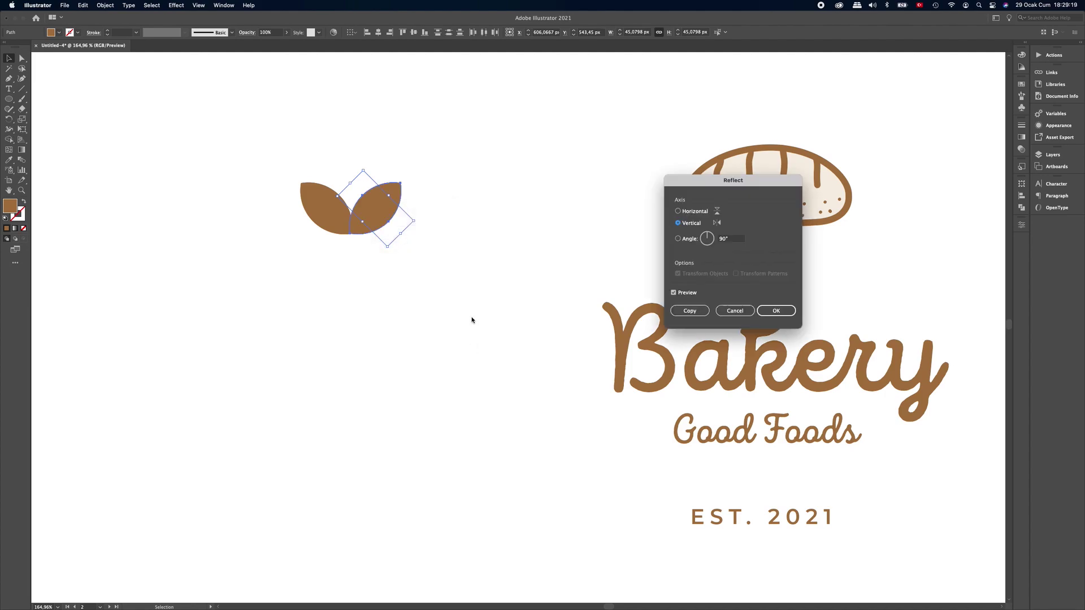
left_click(776, 311)
Step: Butt the mirrored leaf against the original and zoom out to the logo
left_click_drag(387, 216, 385, 215)
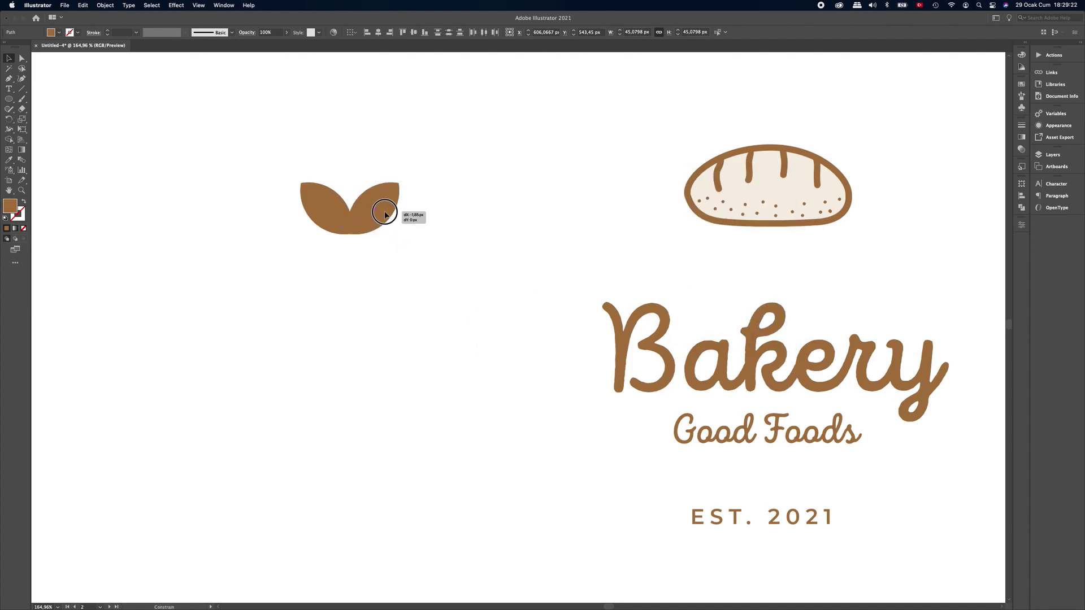
key("z")
key("super+shift+a")
mouse_move(470, 207)
left_mouse_down()
mouse_move(441, 201)
mouse_move(402, 495)
left_mouse_up()
key("v")
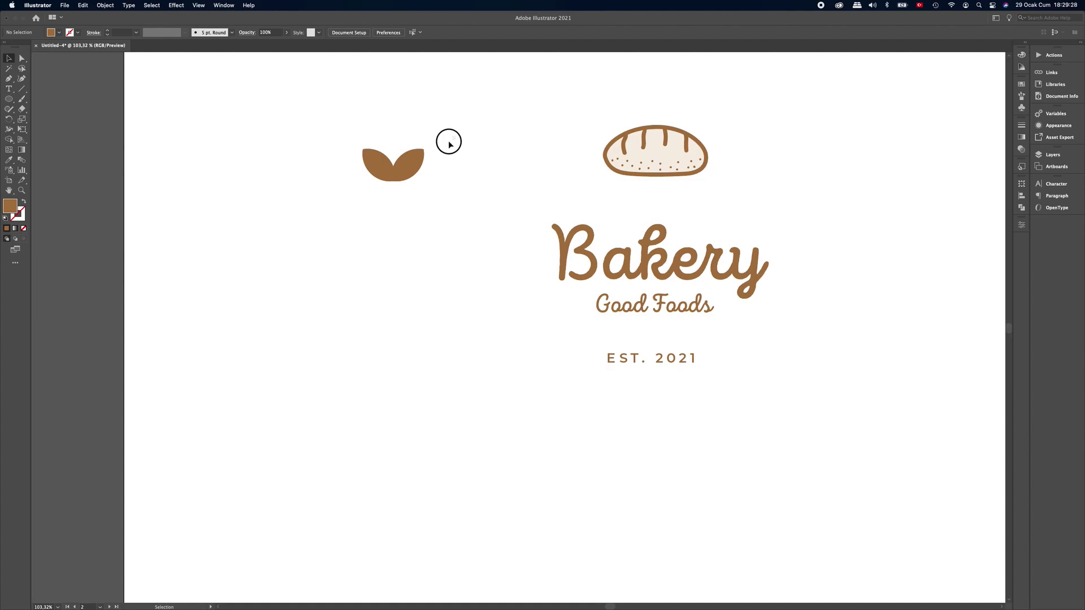
Step: Repeat the leaf pair downward with Cmd+D into a nine-pair wheat stalk
mouse_move(448, 139)
left_mouse_down()
mouse_move(353, 182)
mouse_move(406, 203)
left_mouse_up()
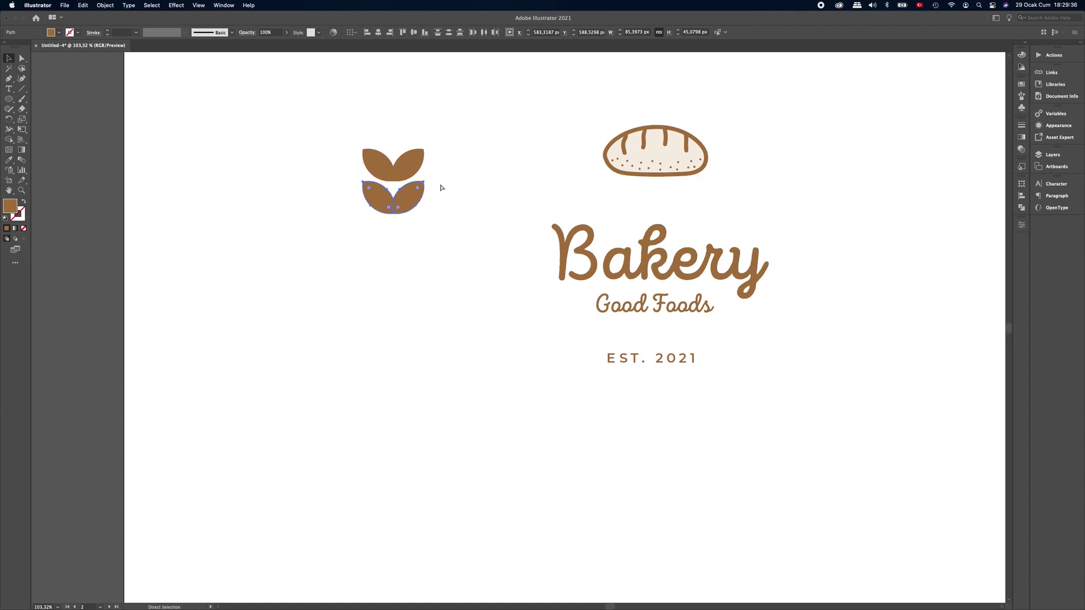
key("super+d")
key("super+d")
key("super+d")
key("super+d")
key("super+d")
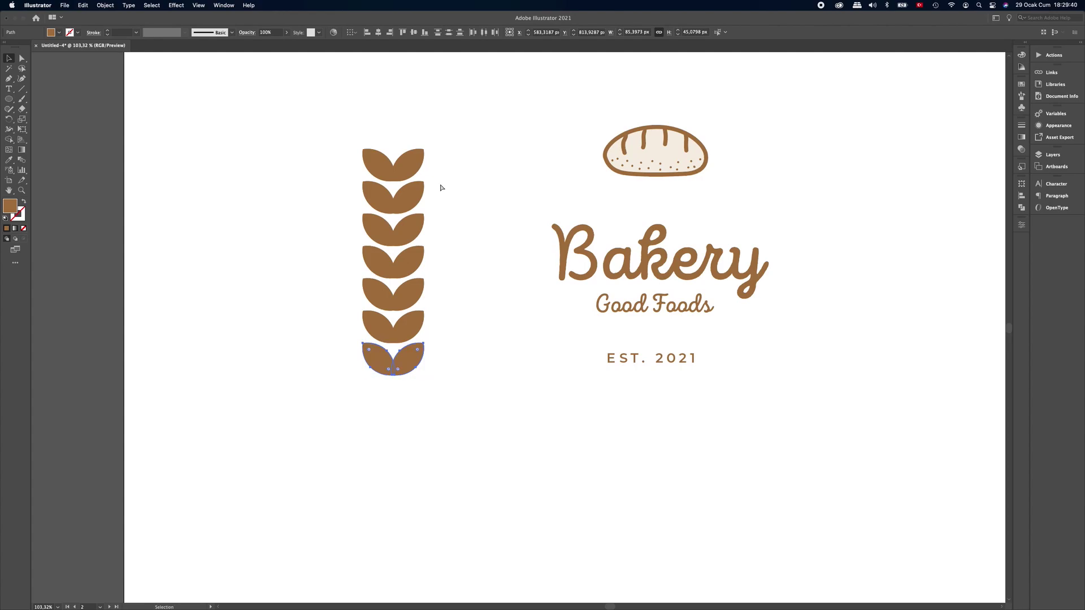
key("super+d")
key("super+d")
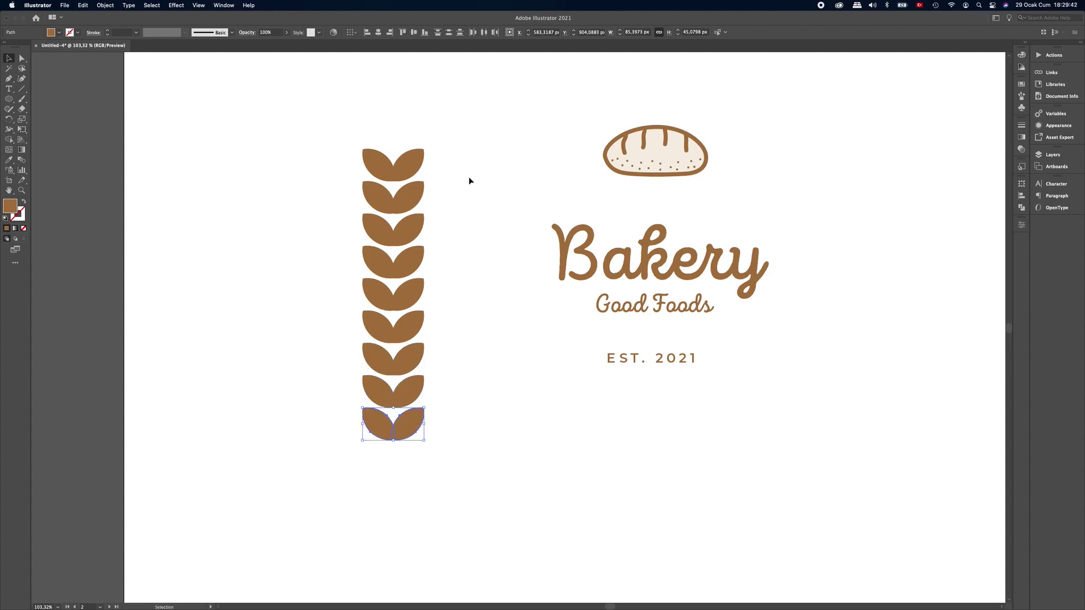
left_click(480, 168)
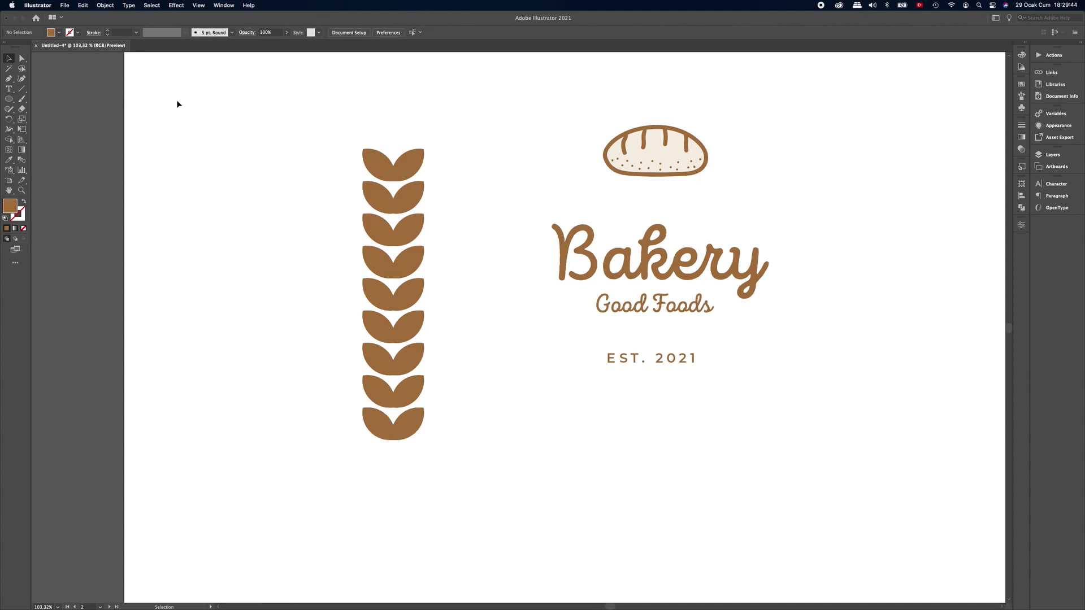
Step: Draw a vertical stem through the wheat leaves and give it the leaves' brown stroke
left_click(22, 89)
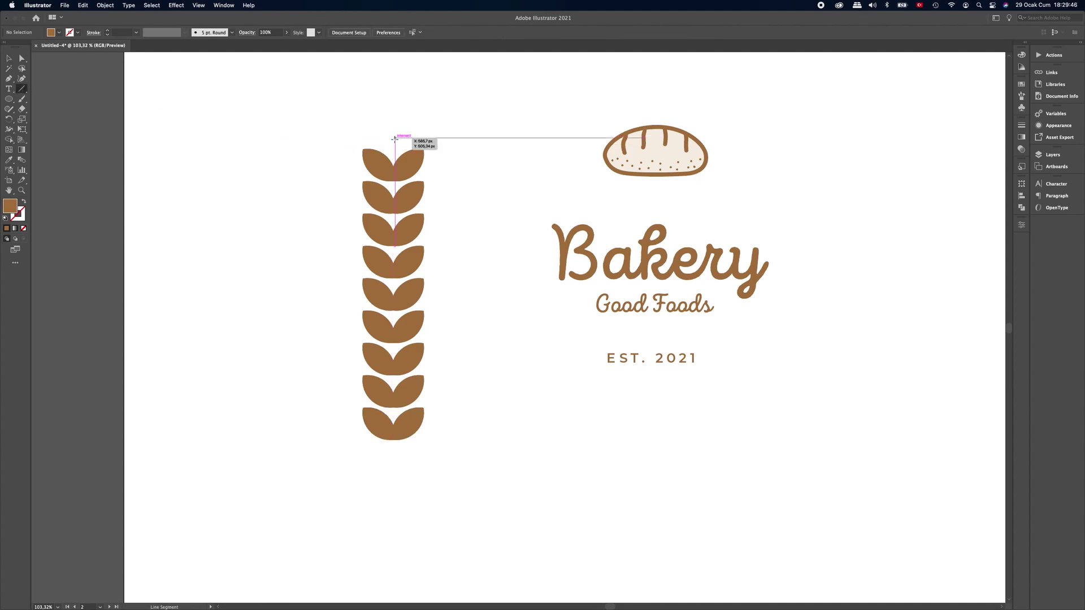
left_click_drag(394, 131, 393, 483)
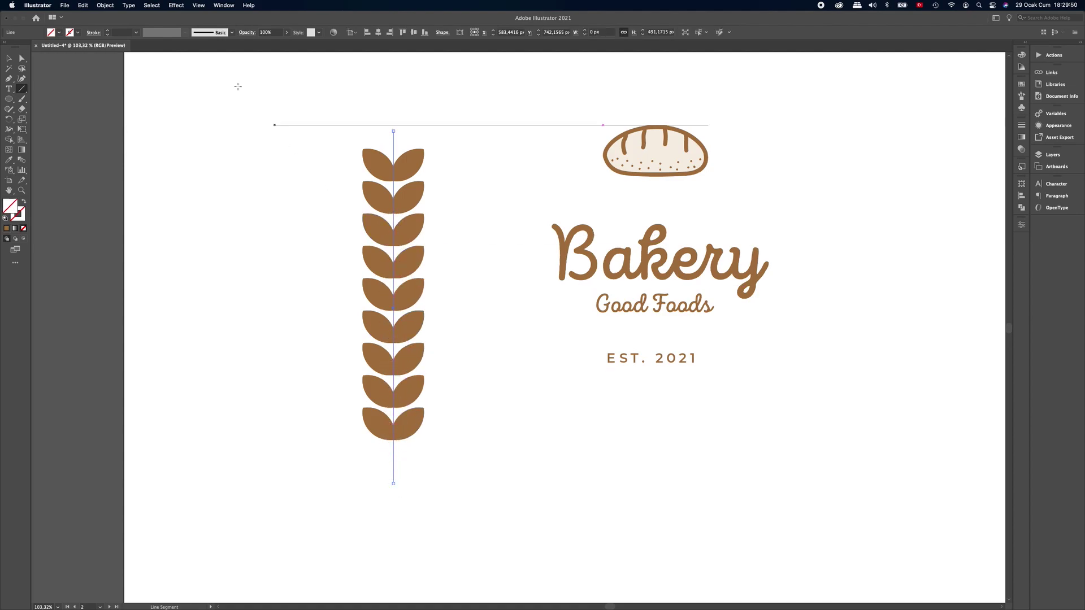
left_click(8, 58)
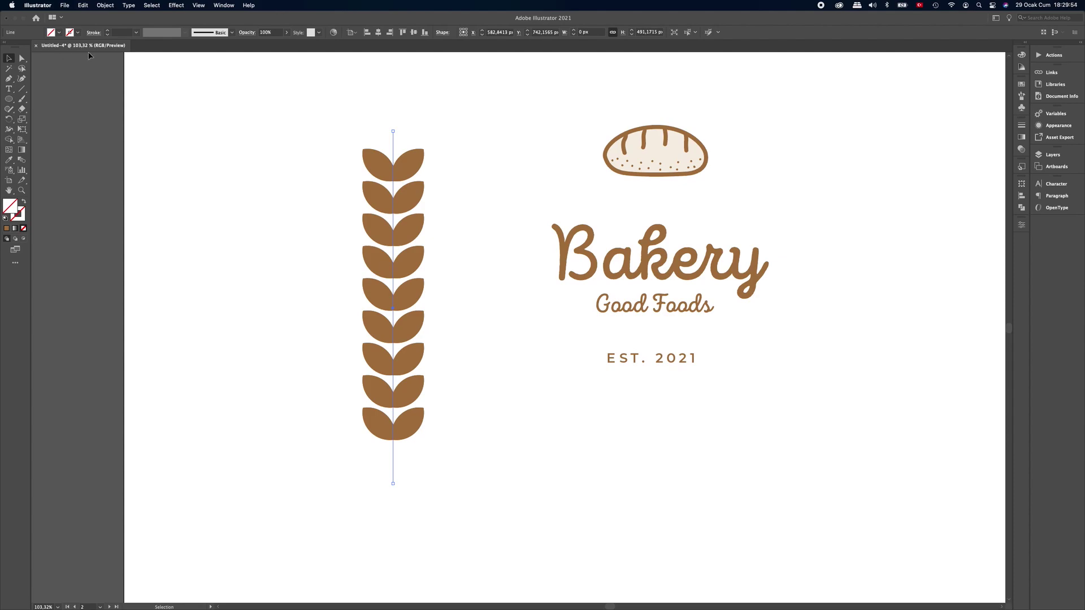
left_click(9, 160)
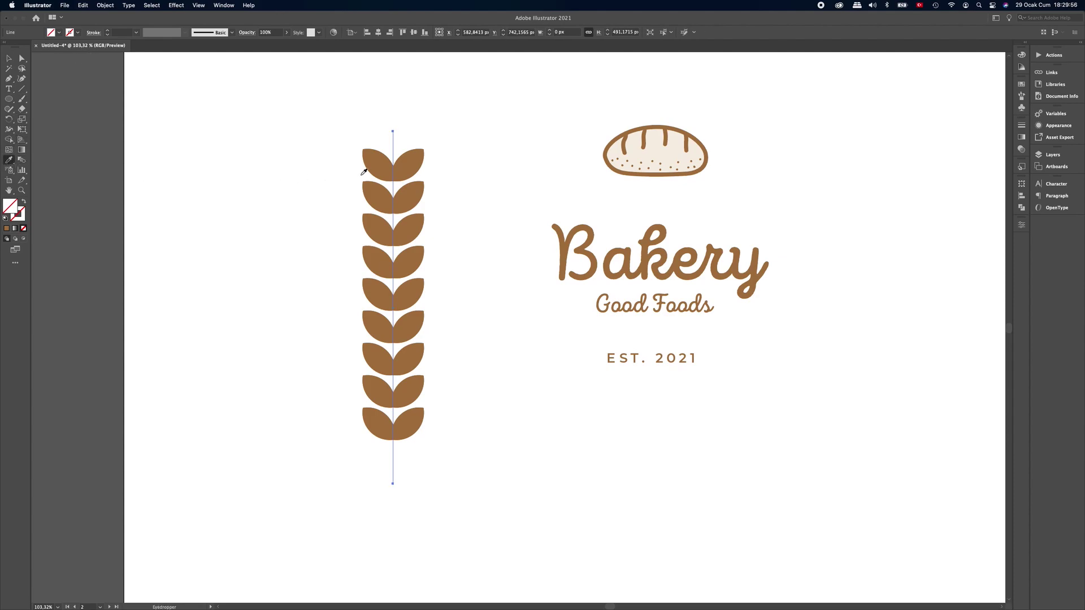
left_click(382, 164)
left_click(24, 202)
left_click(9, 58)
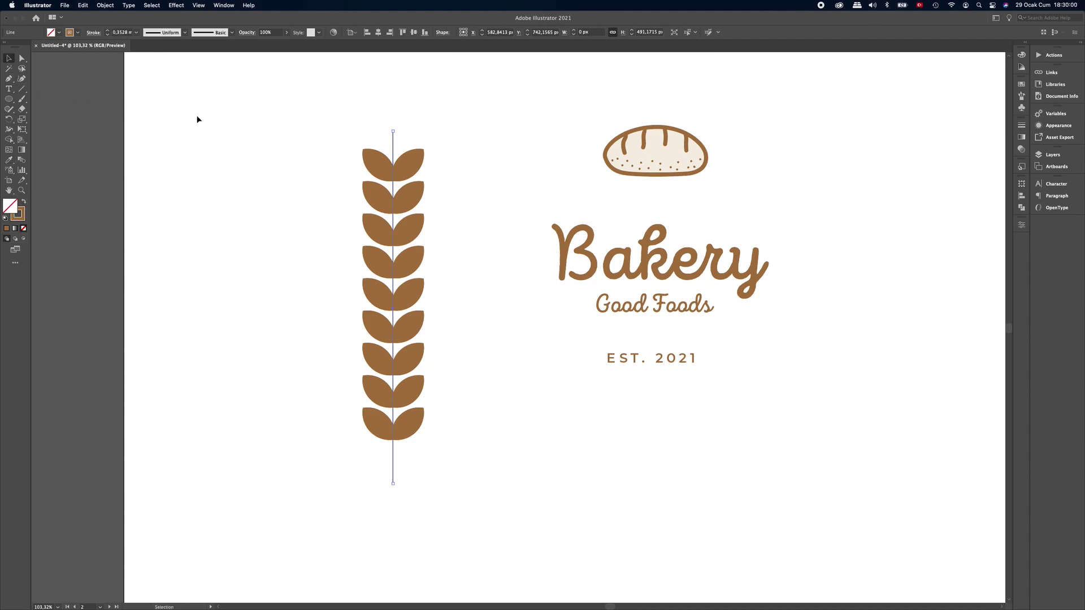
Step: Move the brown stem line up slightly
left_click(246, 118)
scroll(379, 134, "up", 2)
scroll(396, 136, "up", 1)
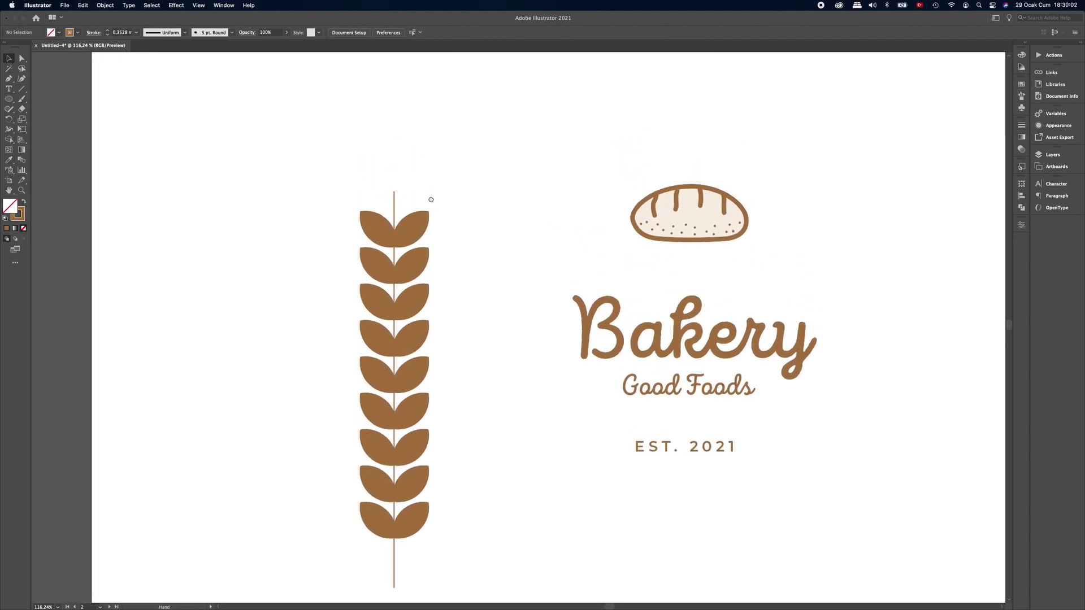
left_click_drag(395, 207, 395, 196)
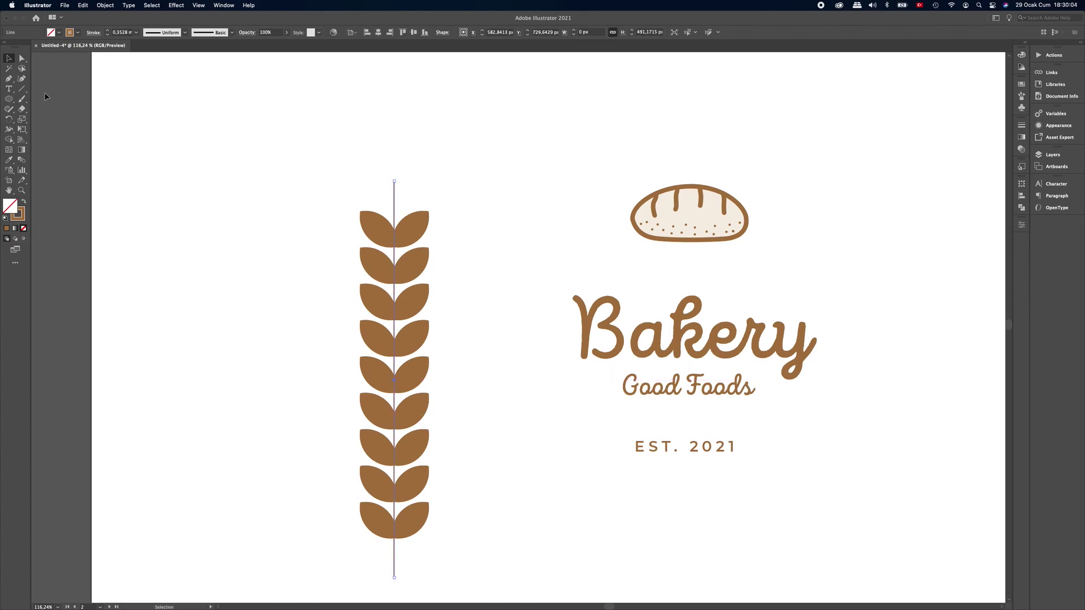
Step: Add a short awn line above the stem and Alt-drag a copy to the right
left_click(22, 90)
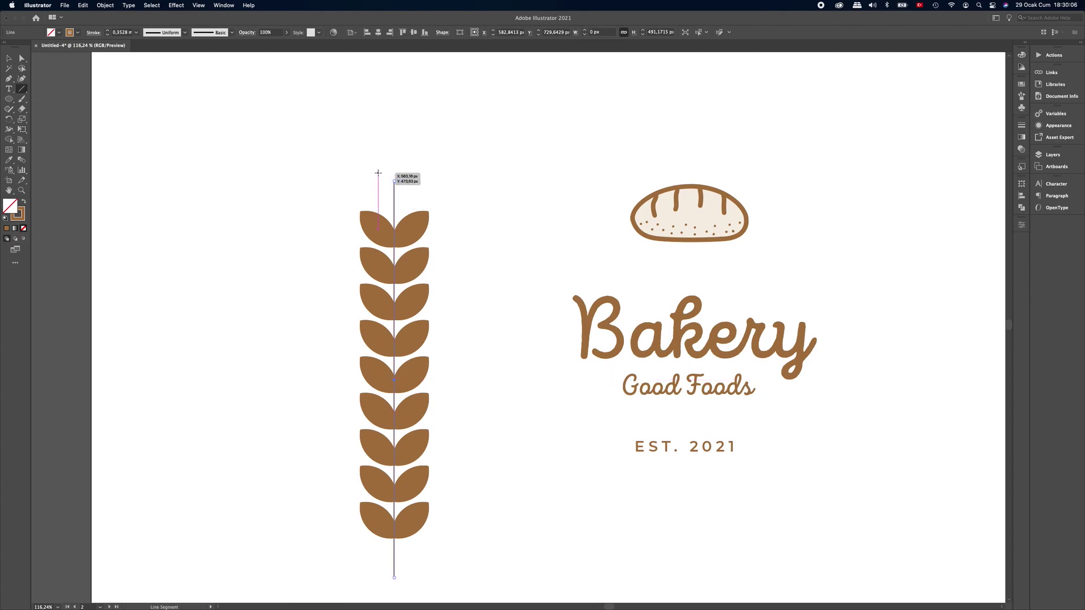
left_click_drag(382, 167, 383, 202)
left_click(10, 59)
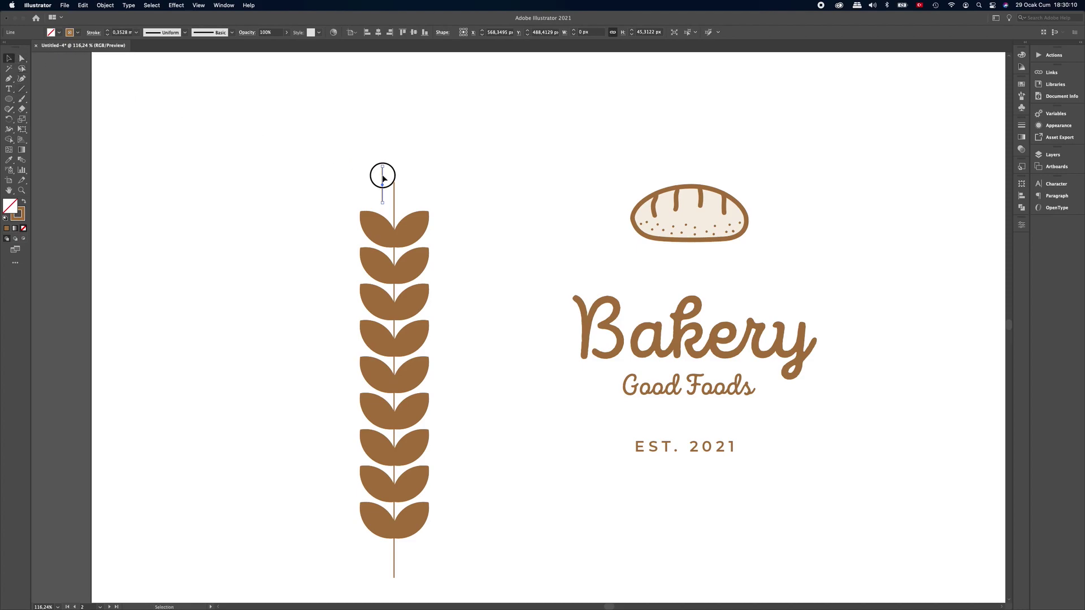
left_click_drag(383, 177, 406, 177)
left_click(439, 174)
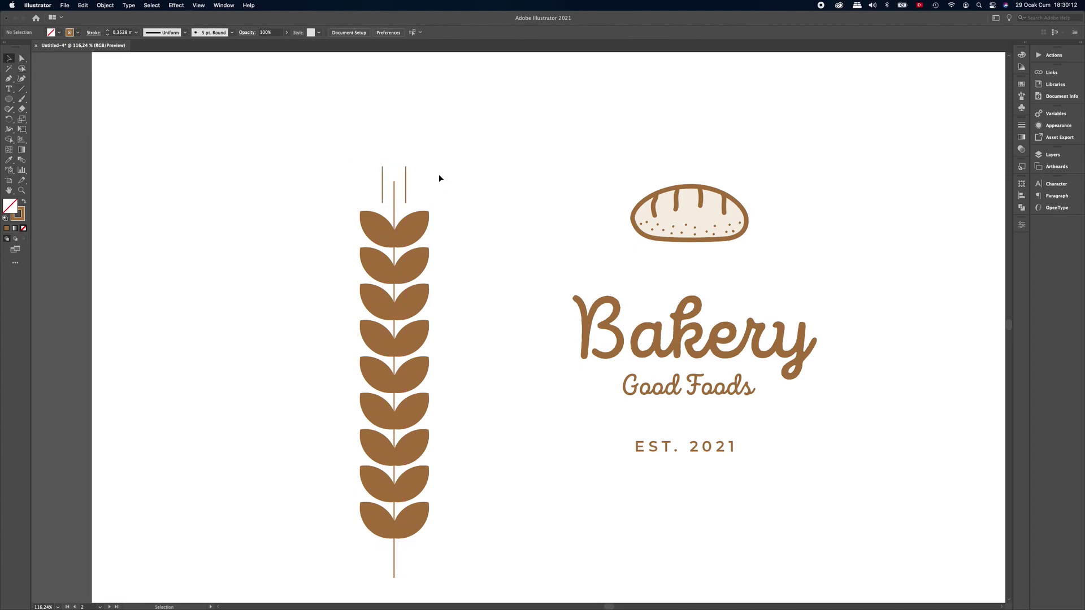
scroll(450, 179, "down", 5)
Step: Select all the wheat artwork and drag it into the Brushes panel as an Art Brush
left_click_drag(451, 182, 423, 182)
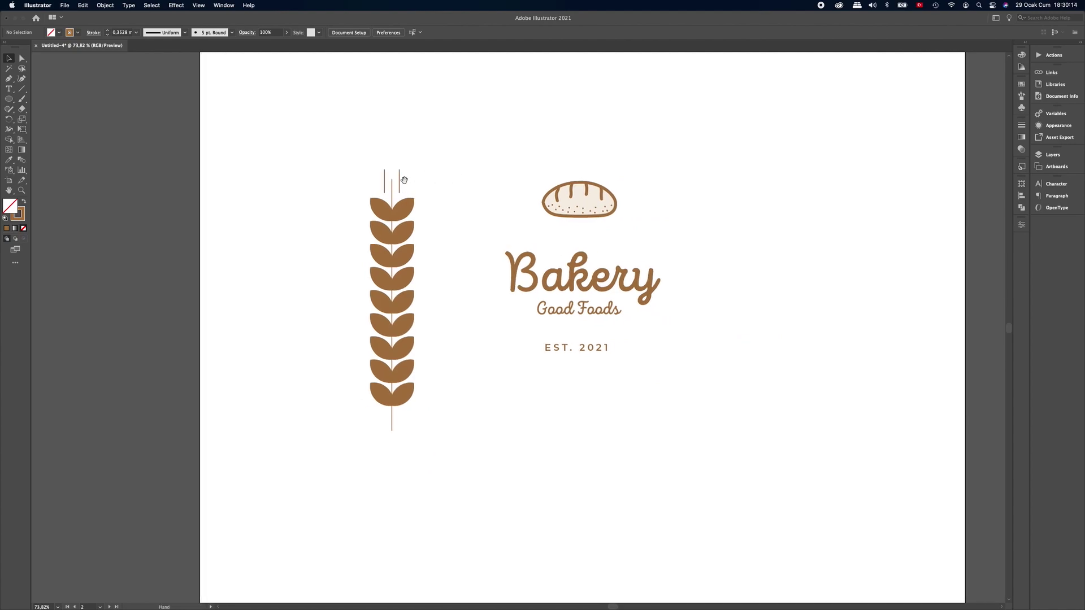
left_click_drag(454, 145, 419, 222)
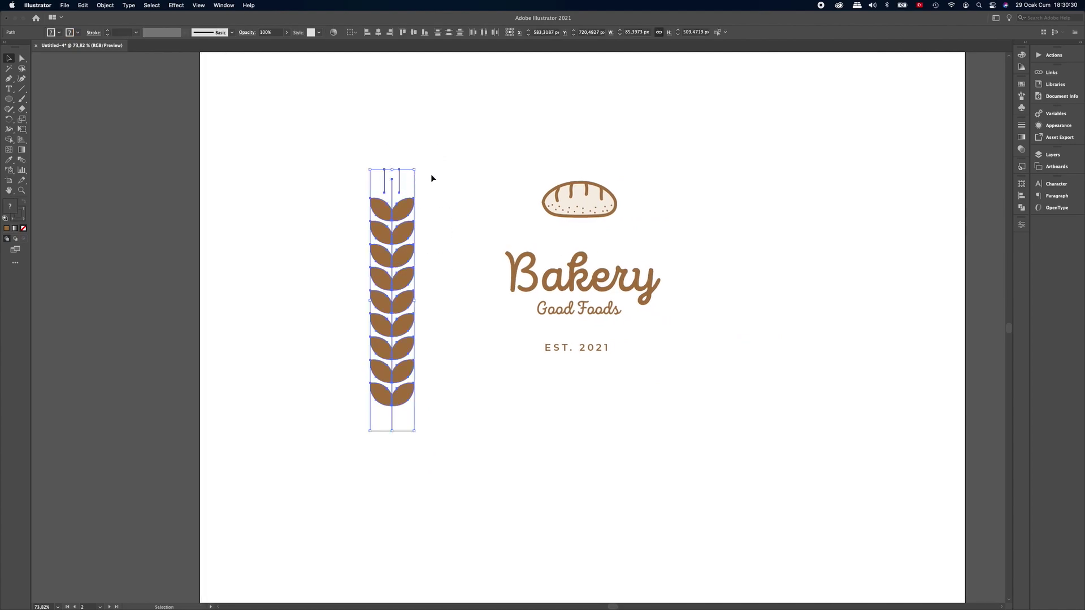
left_click(1021, 96)
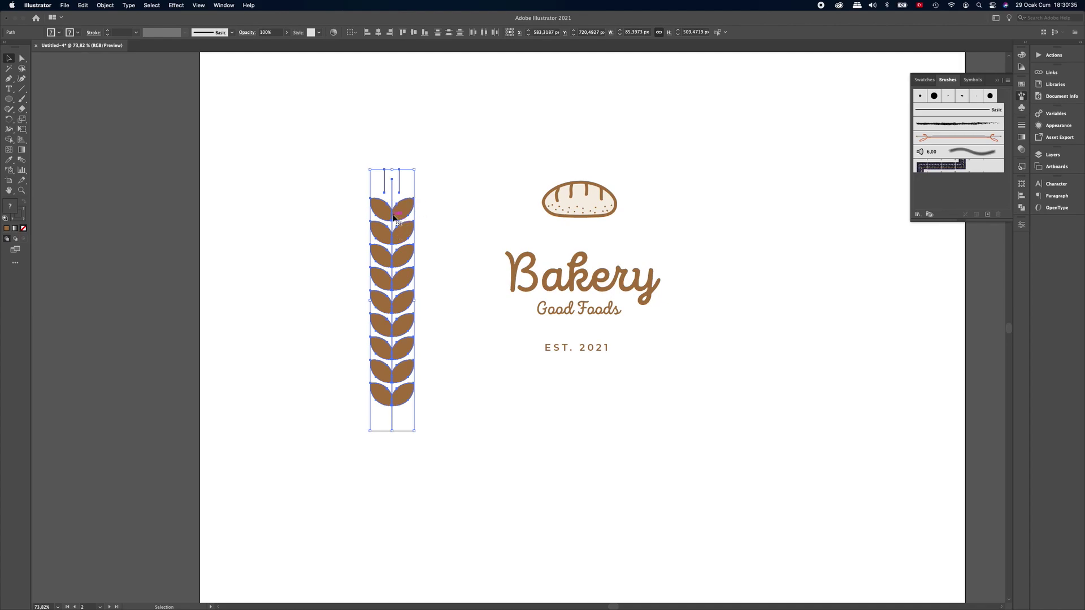
left_click_drag(408, 210, 948, 195)
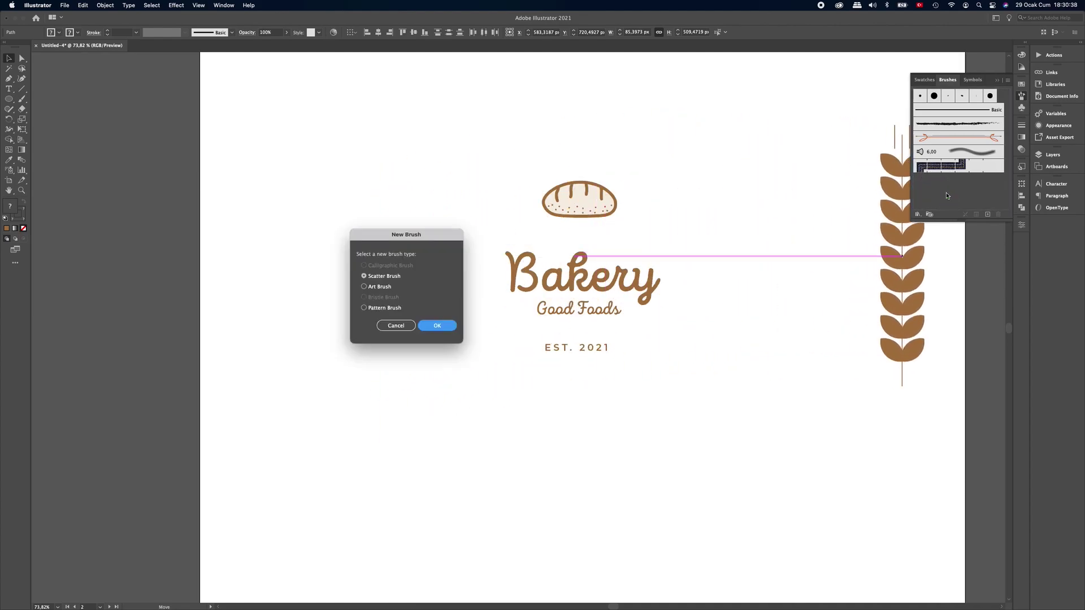
left_click(364, 287)
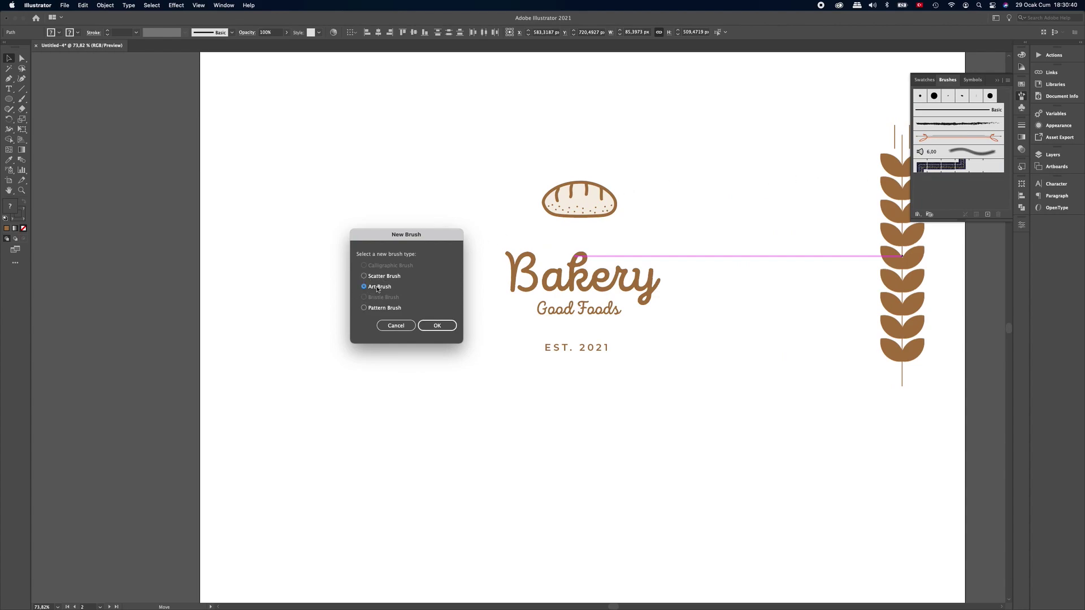
left_click(436, 326)
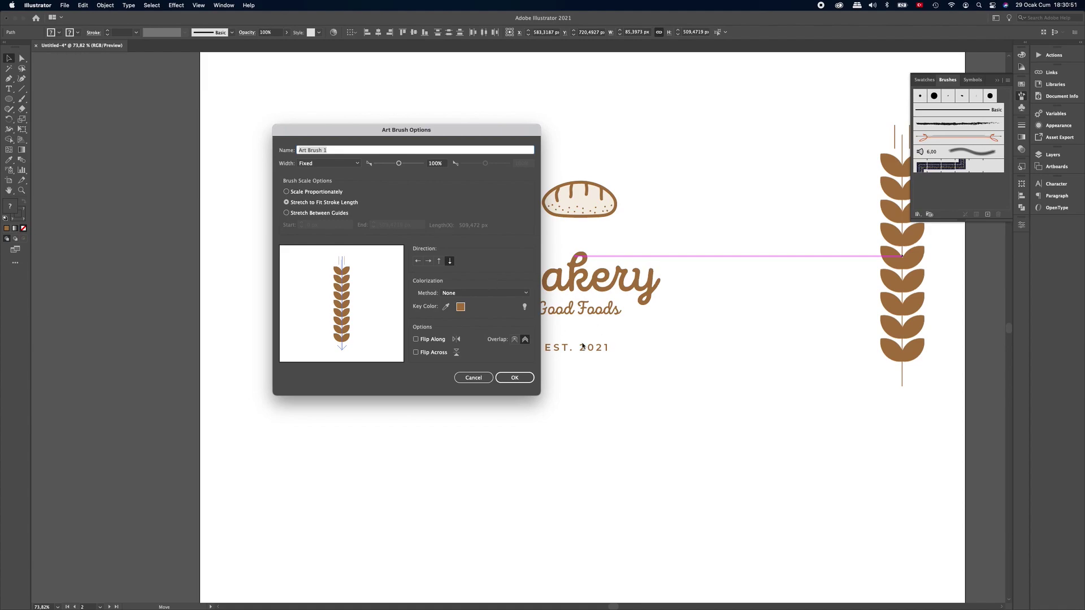
left_click(515, 377)
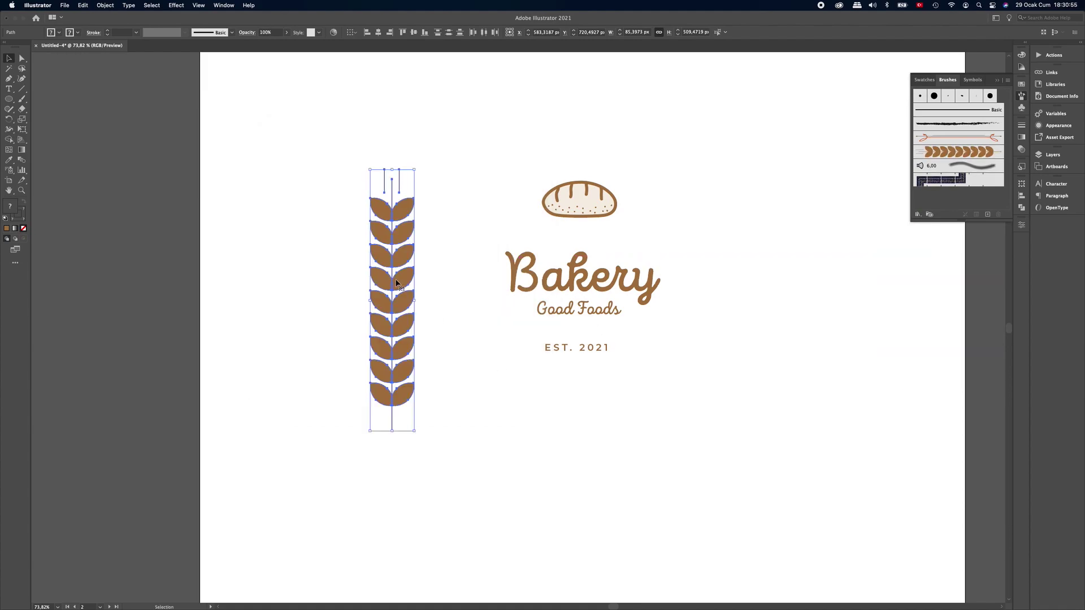
Step: Delete the straight wheat, pen-draw a curved path left of Bakery, and apply the wheat brush
key("Delete")
scroll(480, 203, "right", 2)
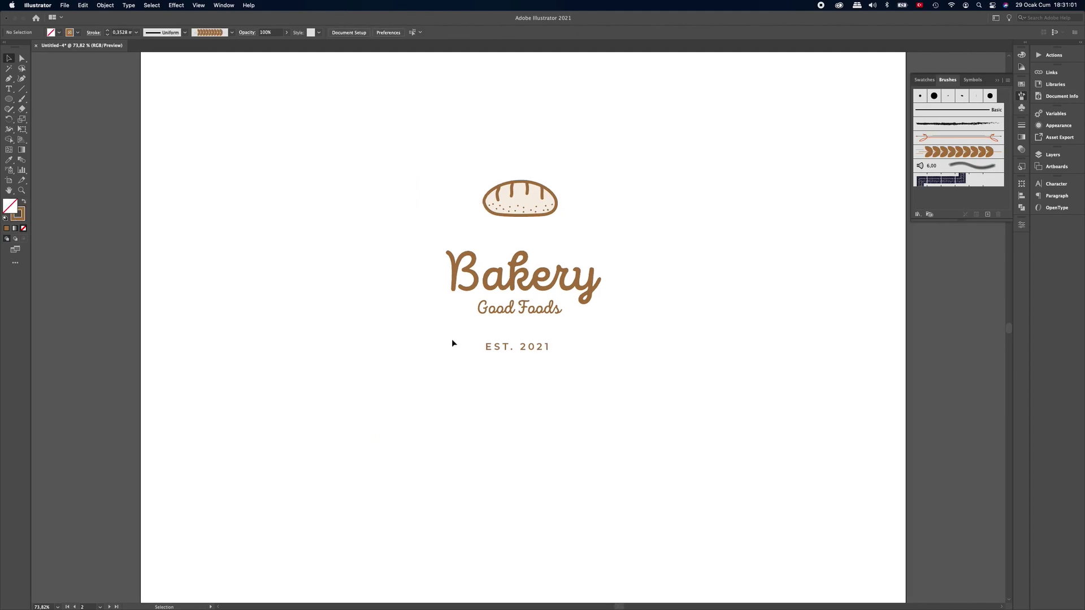
left_click(9, 79)
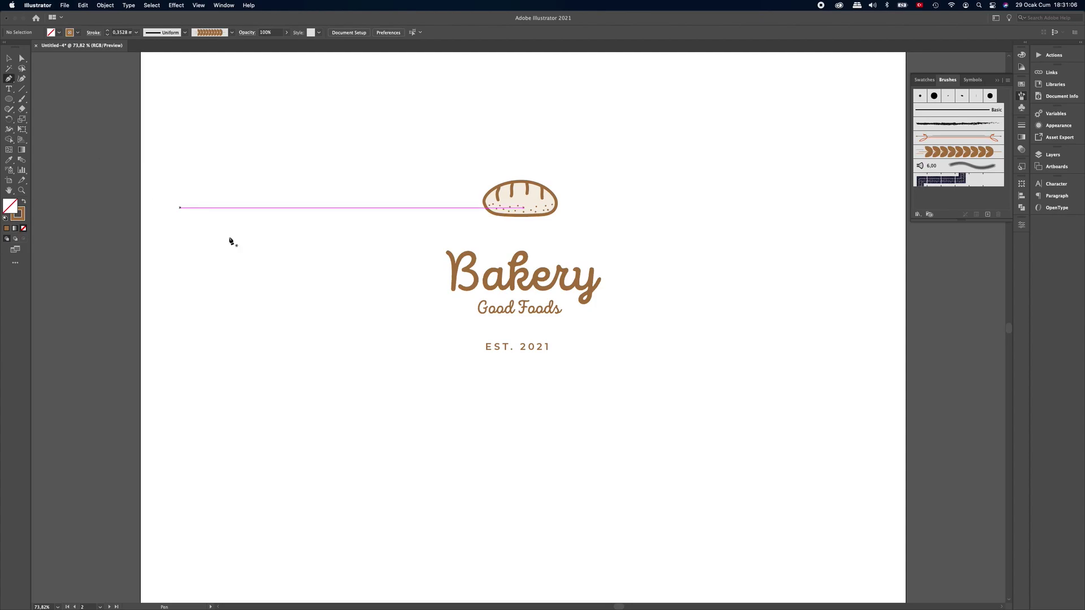
left_click(434, 350)
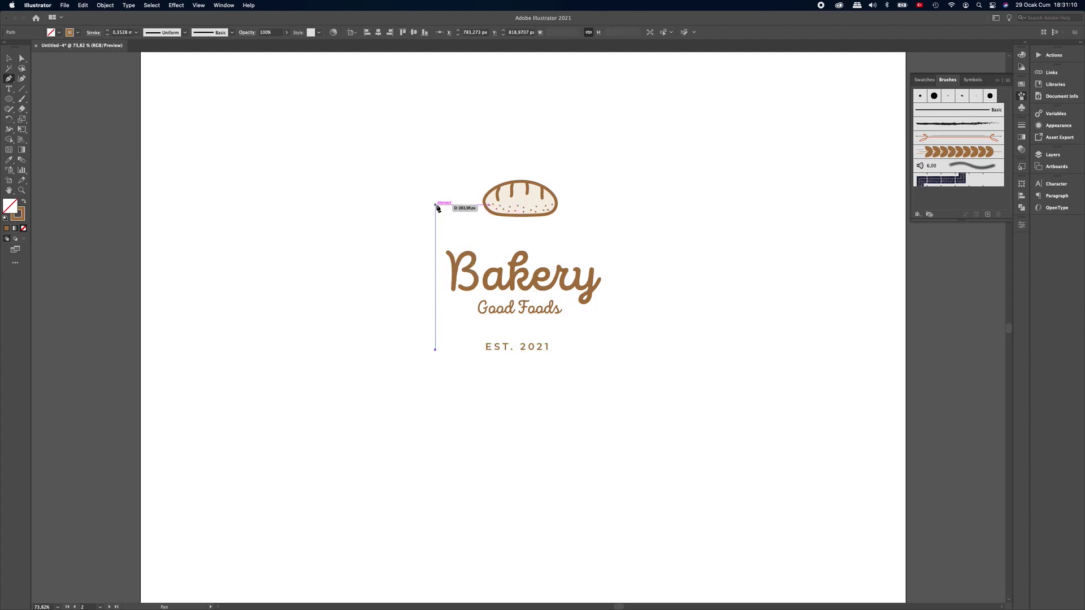
mouse_move(434, 203)
left_mouse_down()
mouse_move(461, 190)
mouse_move(485, 132)
left_mouse_up()
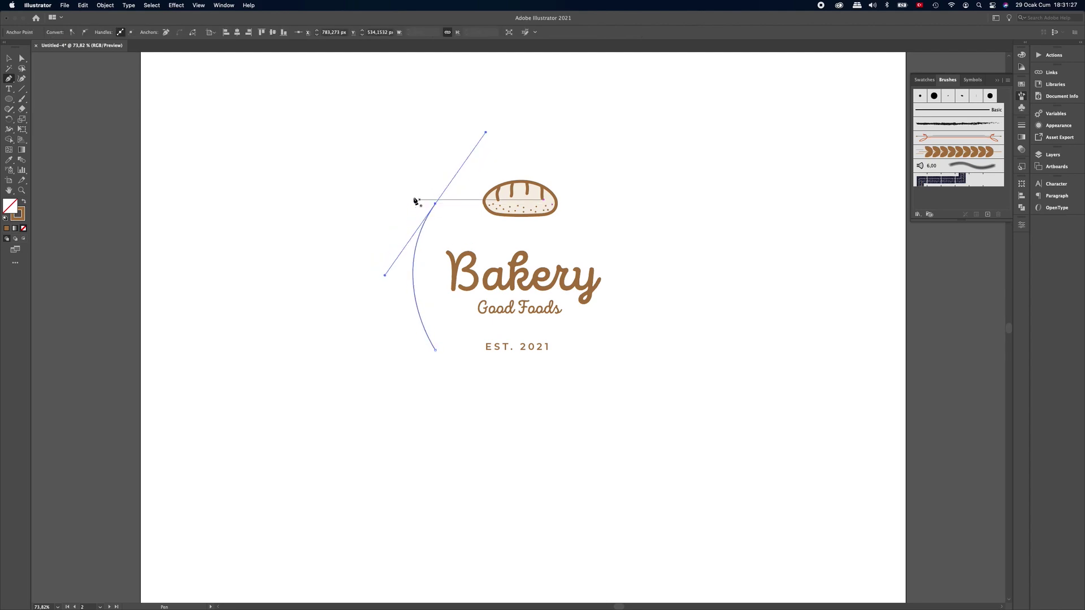
left_click(9, 59)
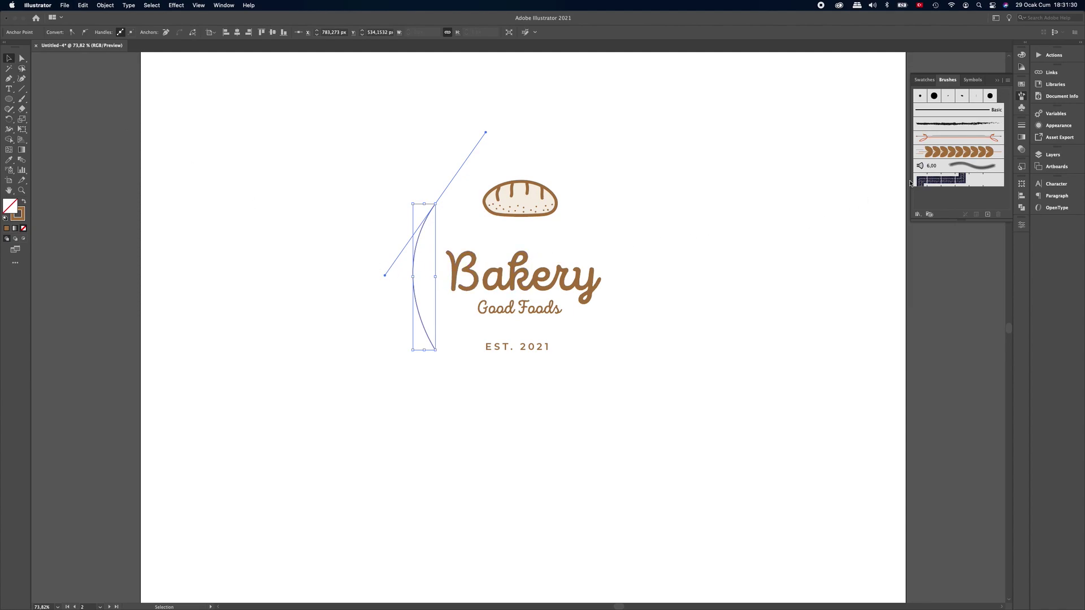
left_click(951, 153)
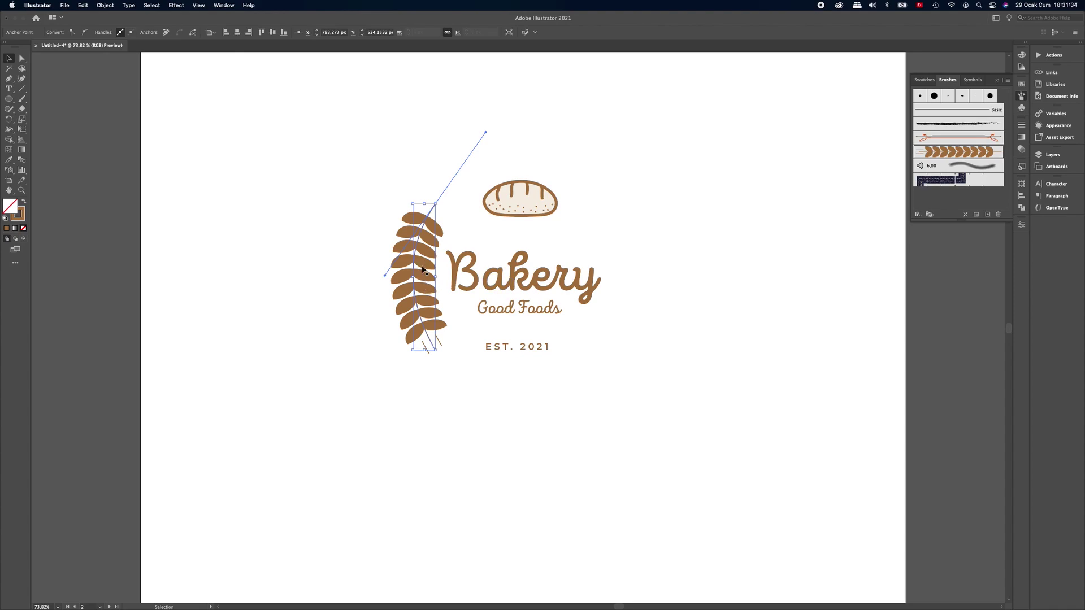
Step: Set the wheat brush stroke options to Flip Along and Proportional scaling
left_click(977, 216)
left_click_drag(722, 191, 696, 183)
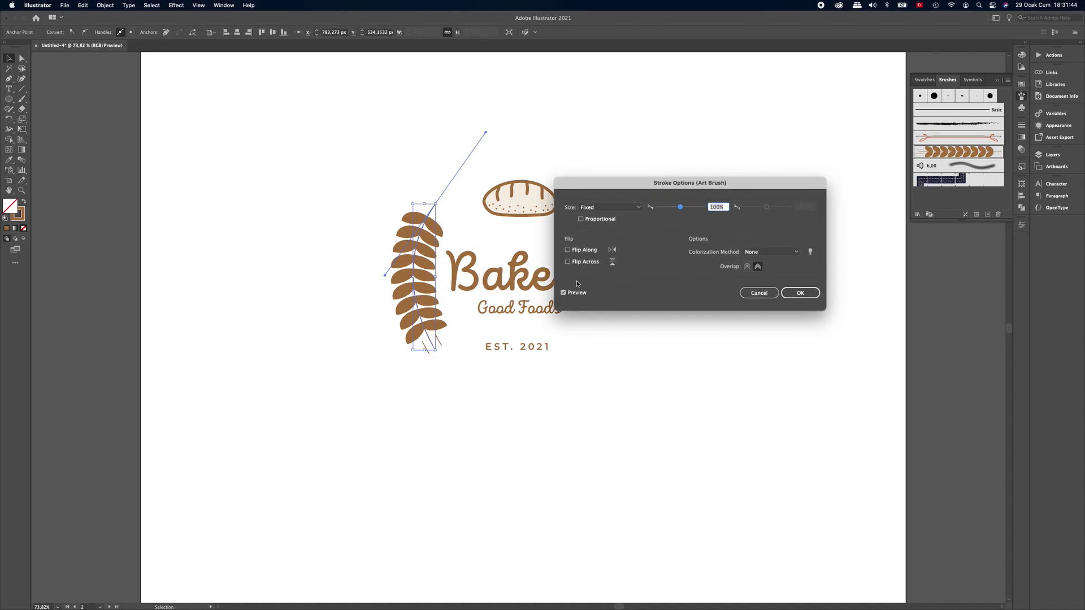
left_click(587, 252)
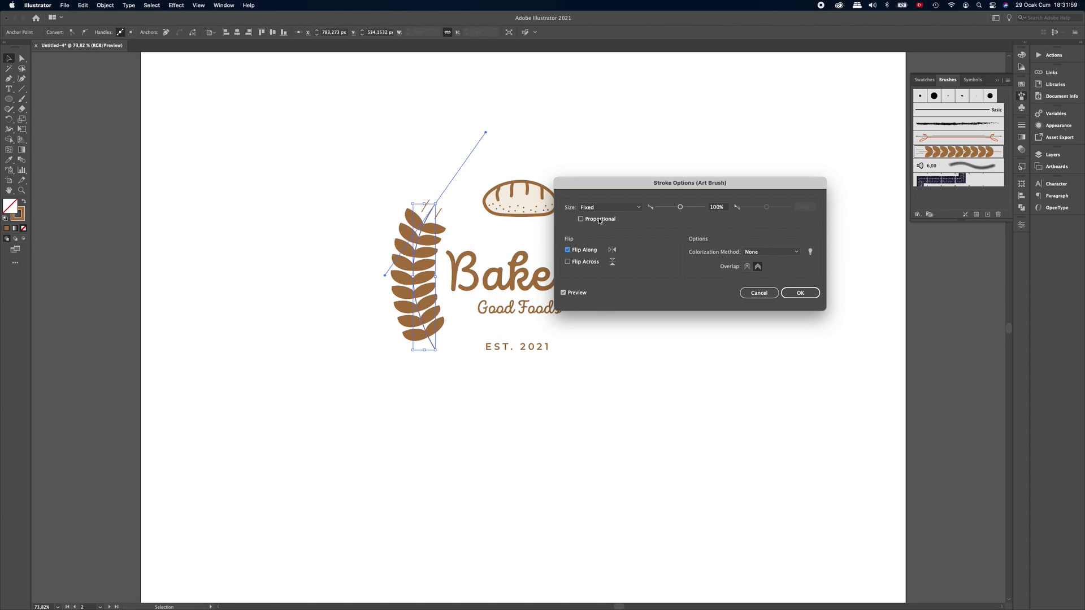
left_click(581, 219)
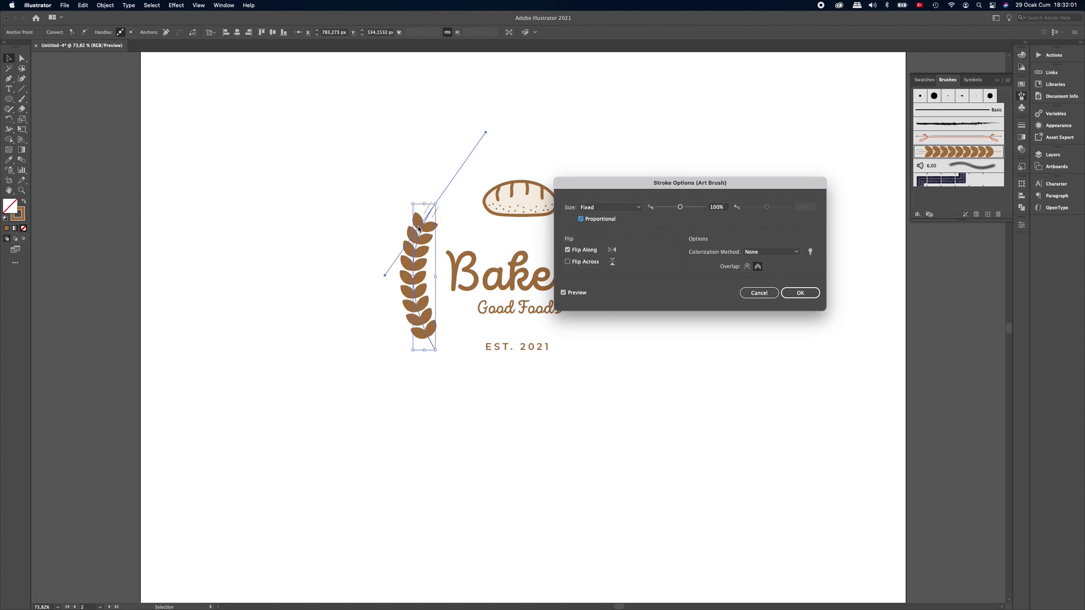
left_click(813, 294)
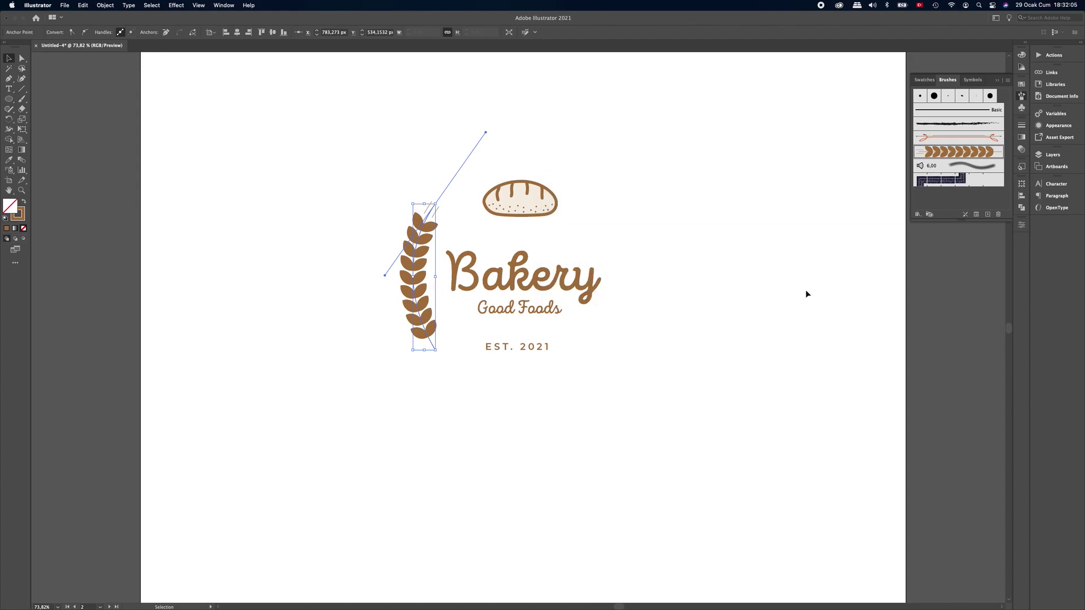
Step: Enlarge the curved wheat stalk slightly by dragging its bounding box corner
left_click_drag(435, 204, 449, 194)
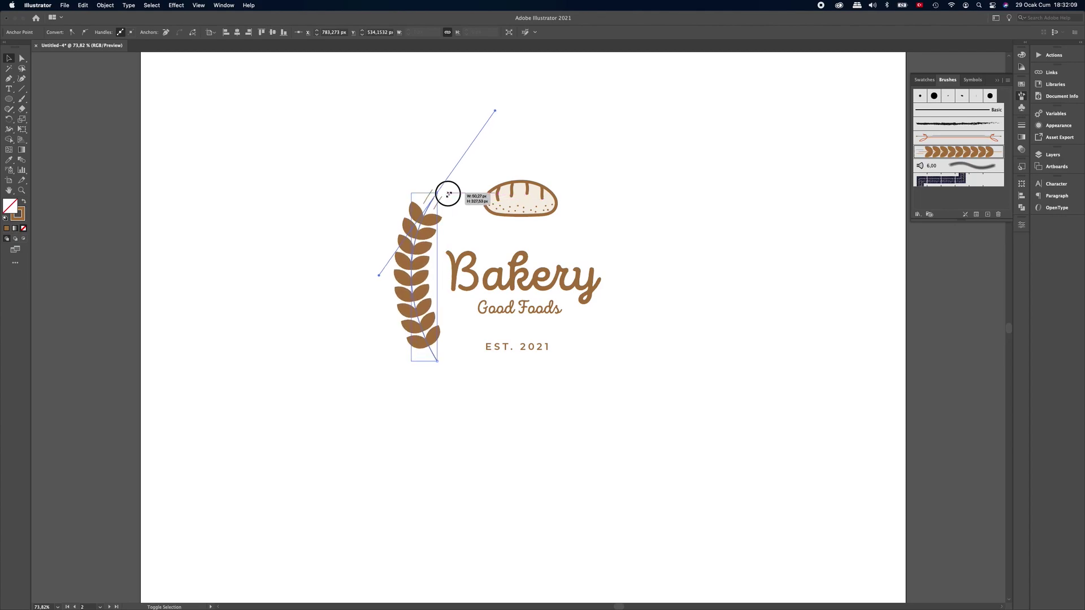
left_click_drag(448, 194, 452, 189)
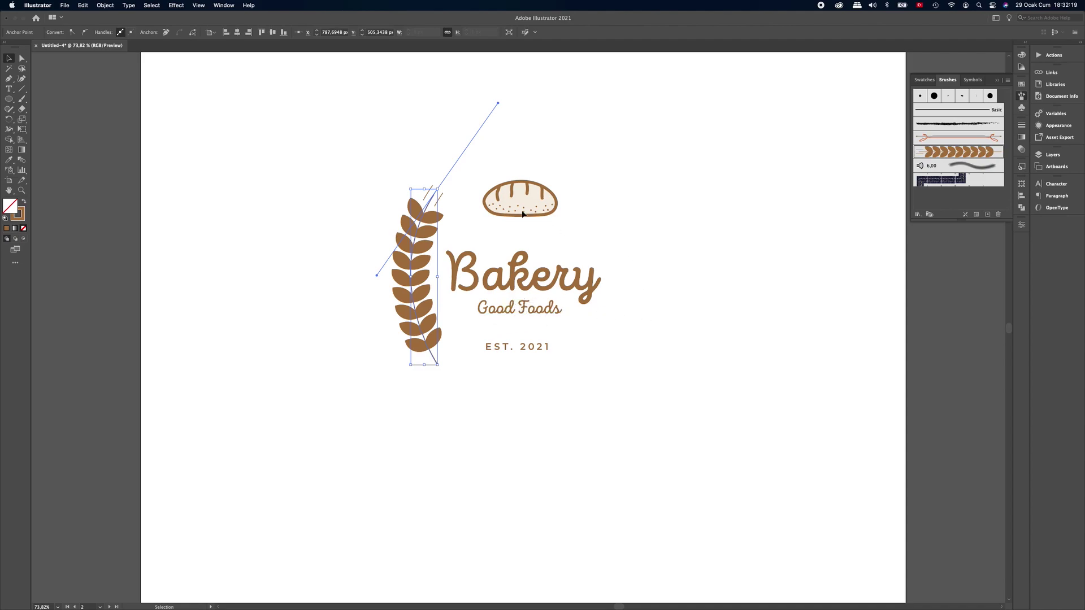
left_click(104, 6)
mouse_move(106, 246)
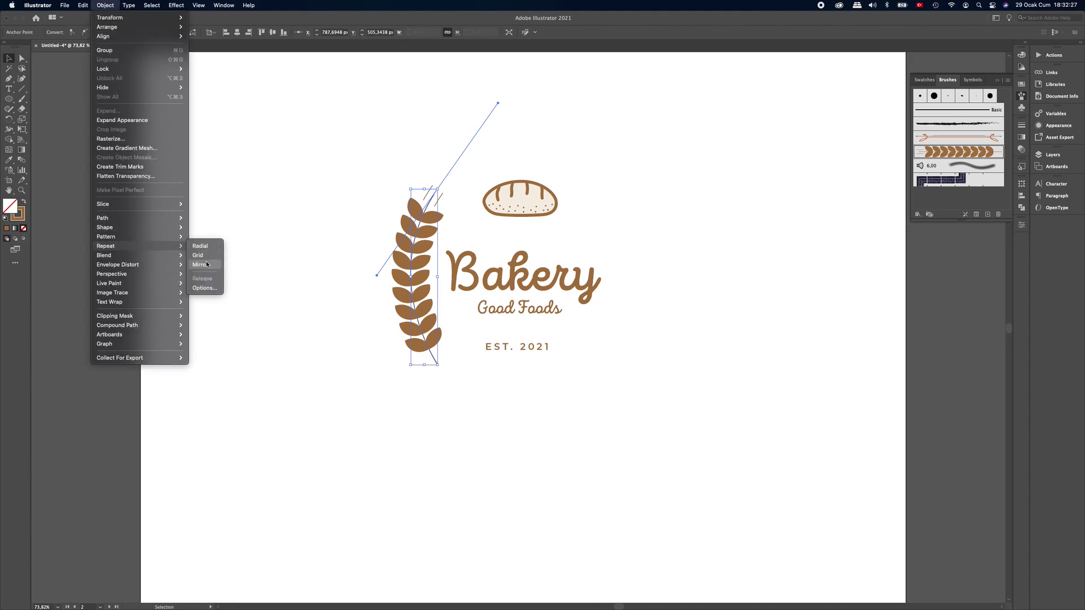
Step: Apply Mirror Repeat to the wheat, centre the axis on the logo, and exit isolation mode
left_click(206, 265)
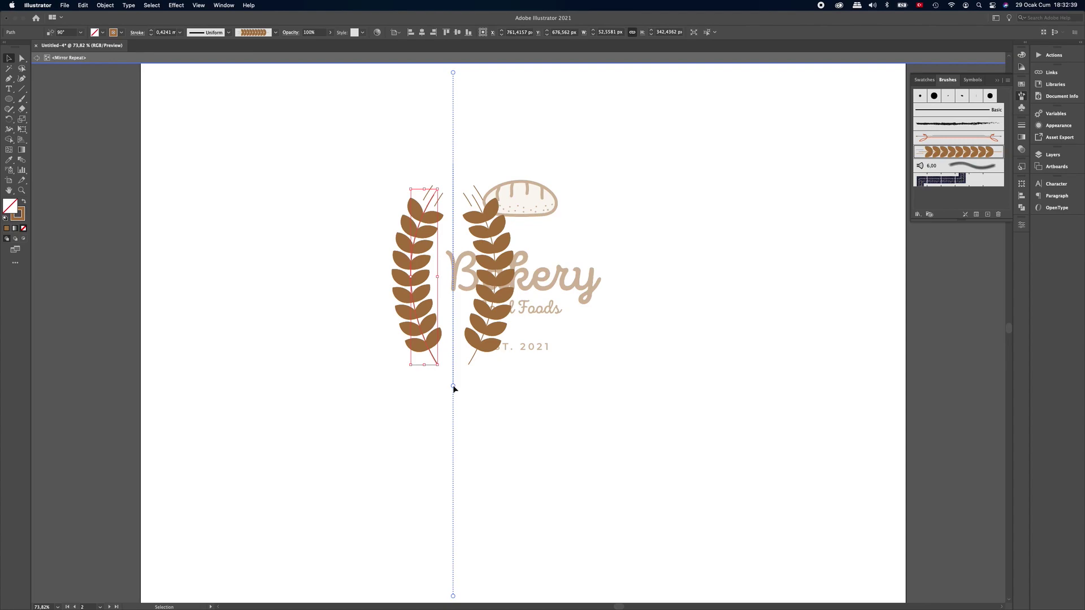
left_click_drag(452, 386, 527, 390)
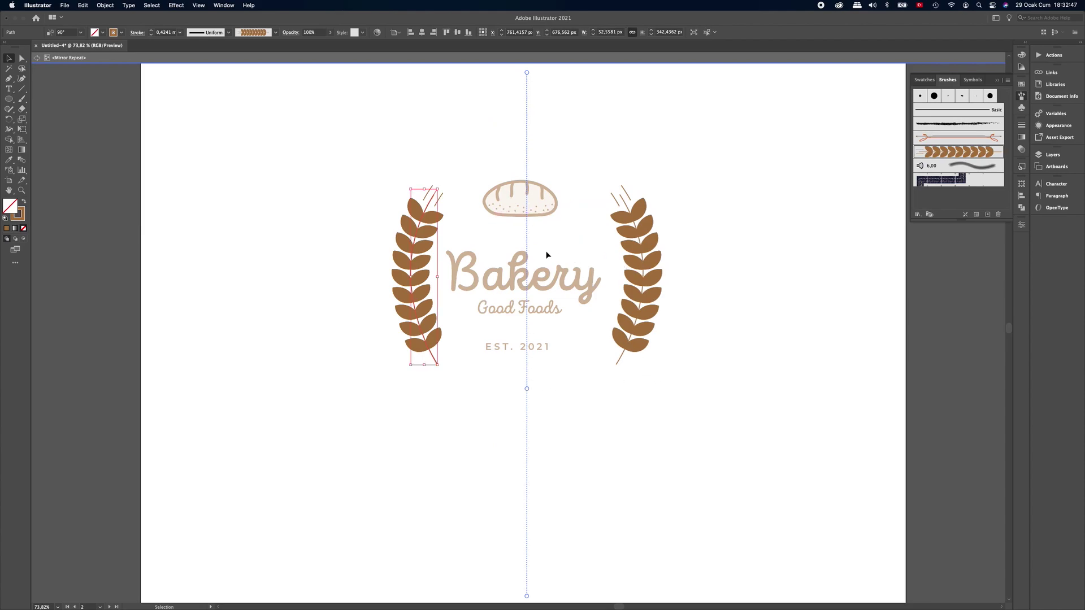
double_click(751, 309)
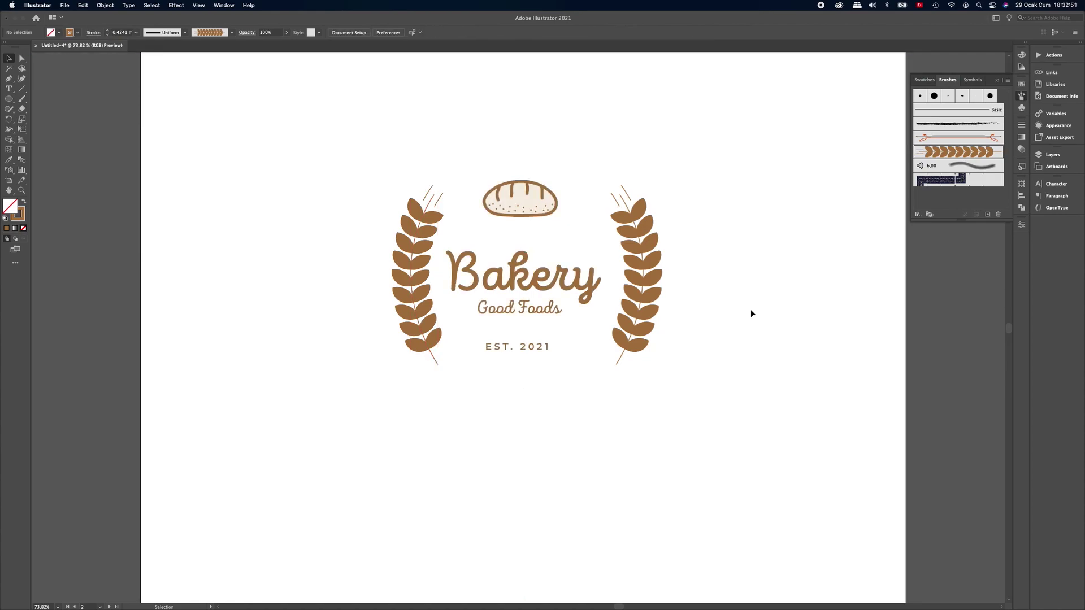
Step: Zoom out and pan right past the bakery icons to the pencil bird sketch artboard
key("ctrl+minus")
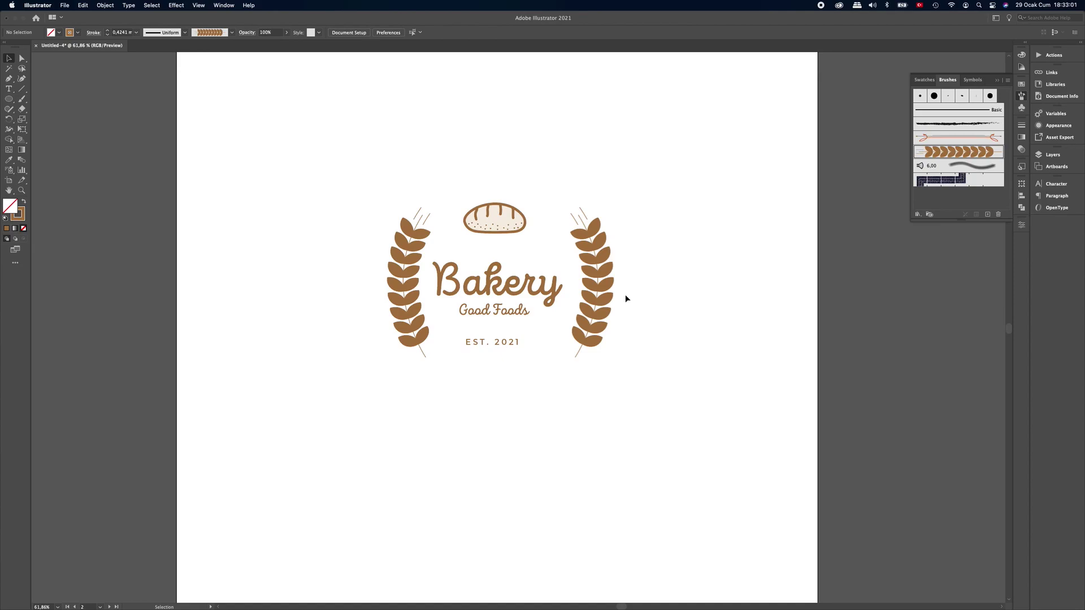
left_click(648, 291, "alt+super")
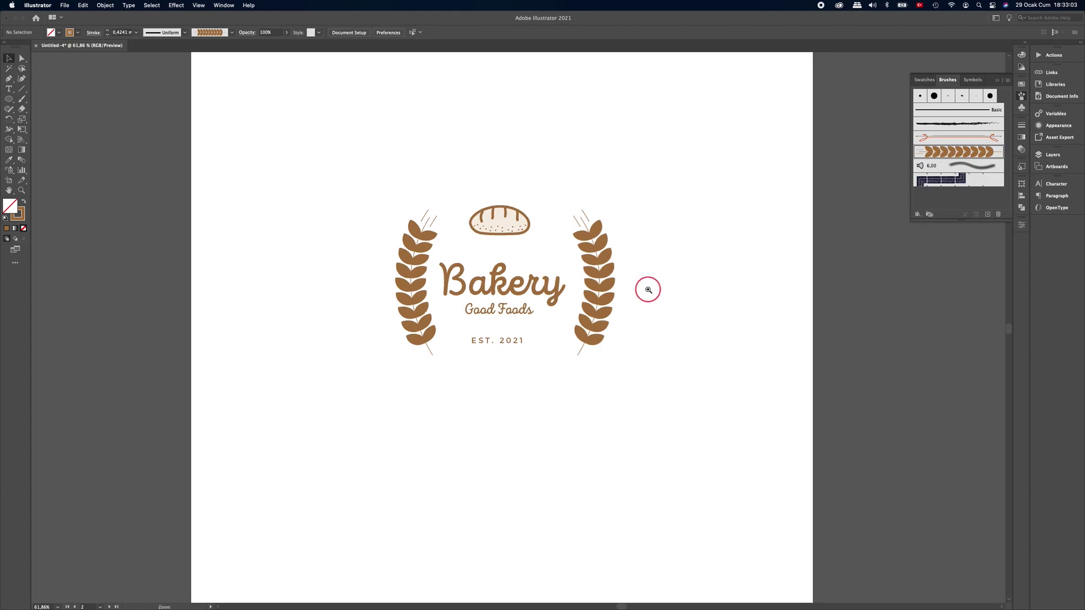
scroll(609, 287, "right", 5)
scroll(494, 294, "right", 5)
scroll(451, 279, "right", 5)
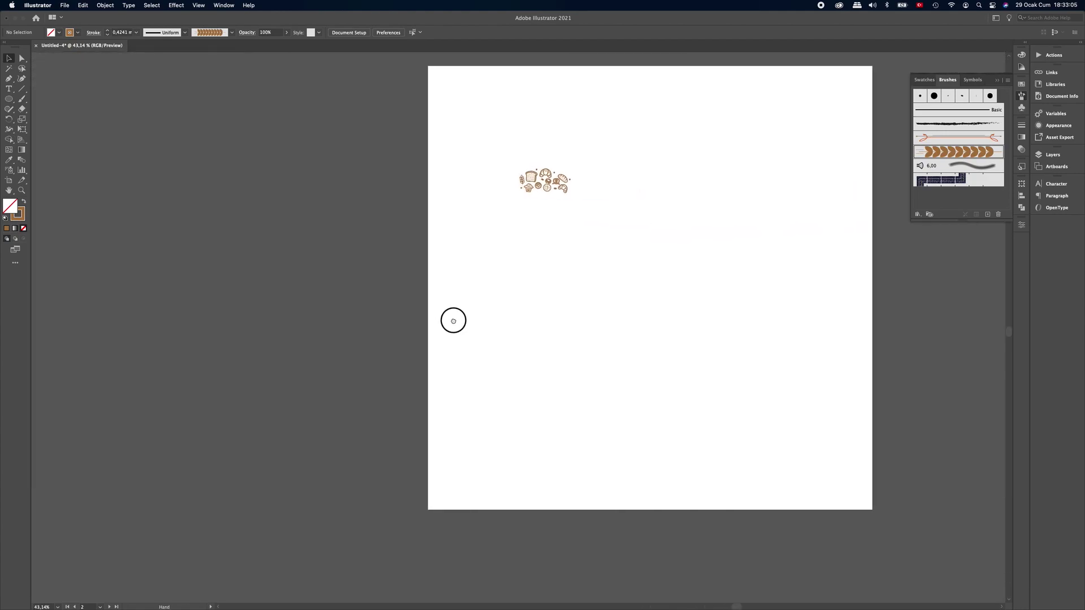
scroll(453, 319, "right", 5)
scroll(544, 322, "right", 5)
scroll(487, 320, "right", 5)
Step: Zoom in around the bird sketch's head and deselect the placed image, back on the Selection tool
scroll(484, 330, "right", 5)
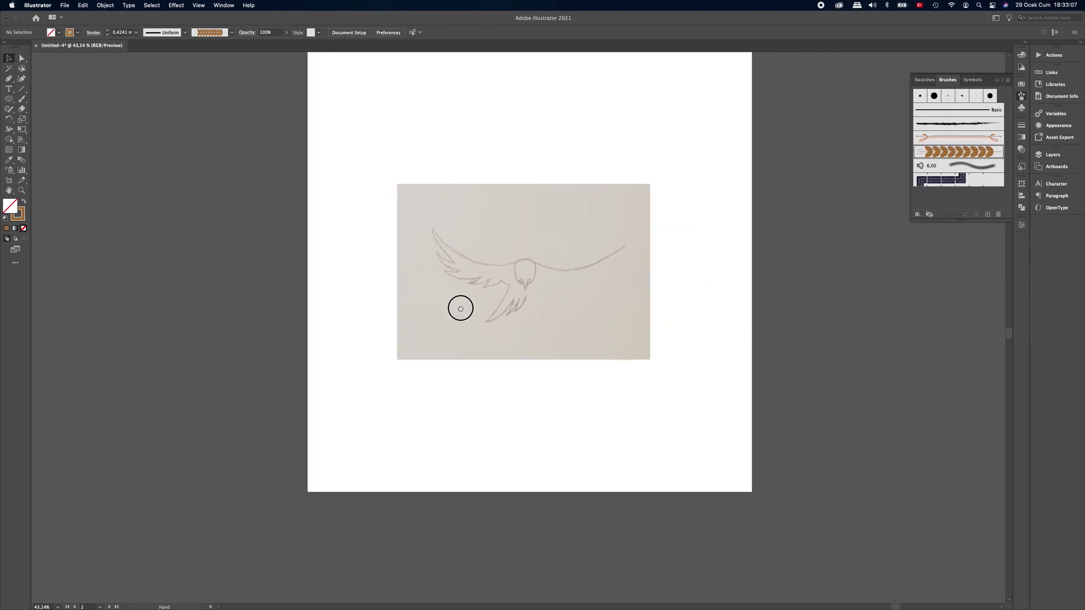
left_click_drag(570, 304, 605, 303)
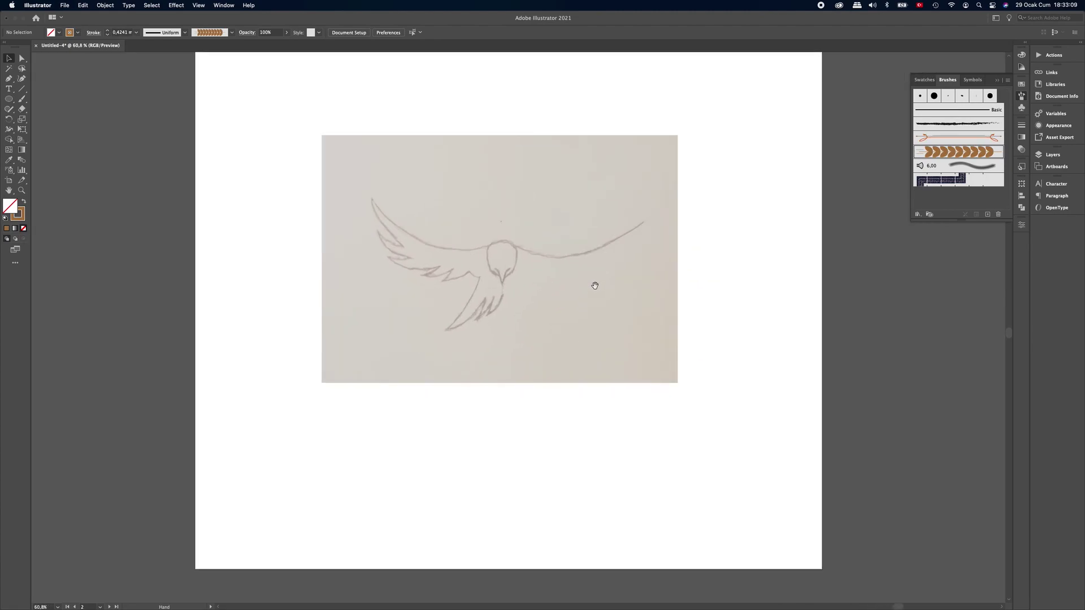
scroll(592, 288, "up", 1)
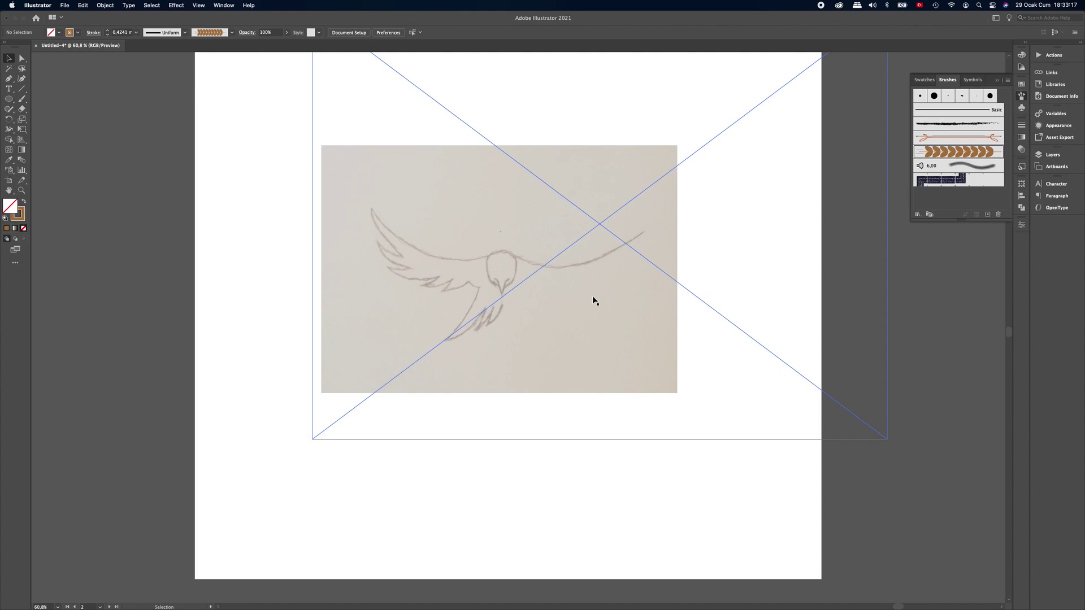
left_click_drag(515, 262, 562, 262)
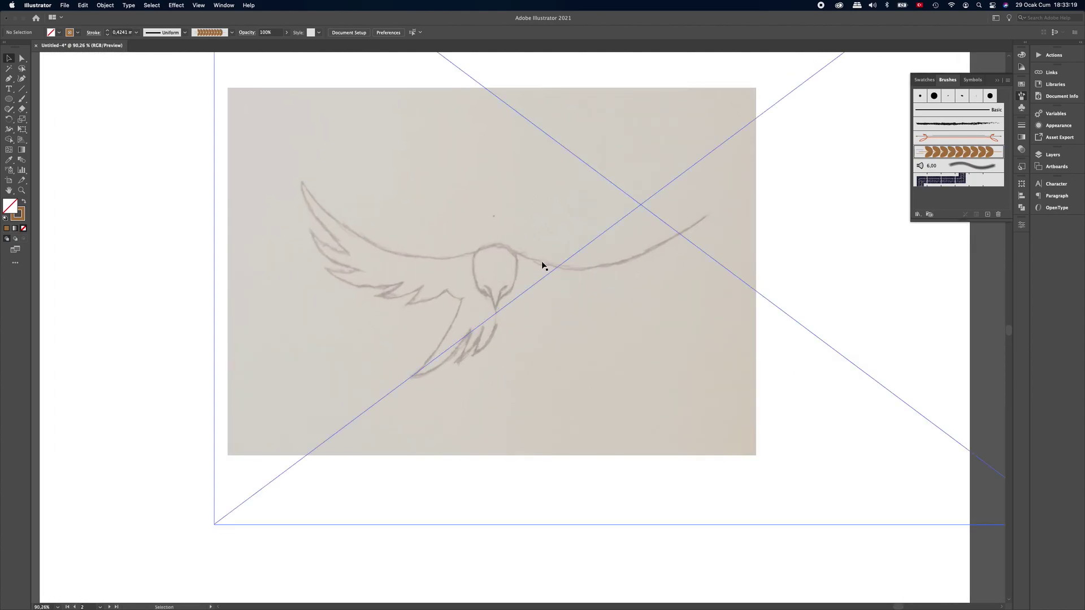
key("ctrl+shift+a")
key("a")
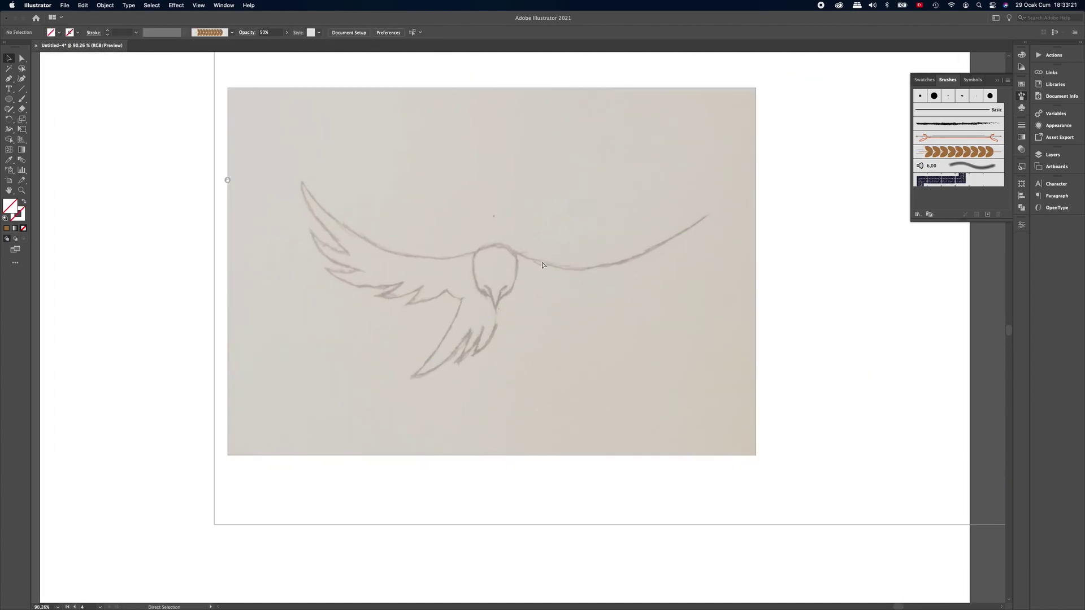
key("v")
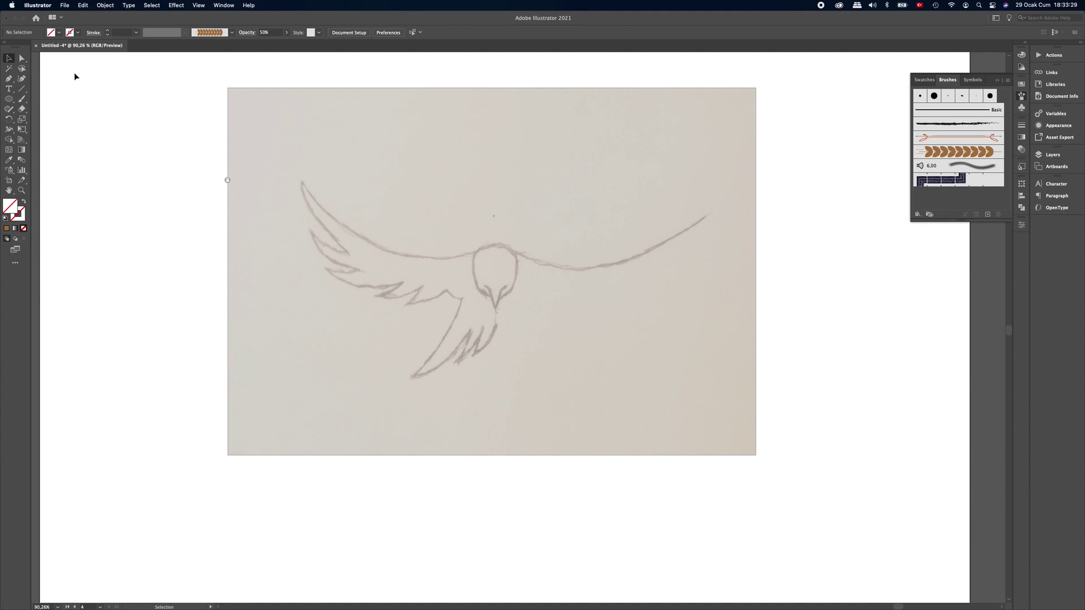
Step: Set the Pen tool stroke to black with a 0.35 mm weight
left_click(9, 79)
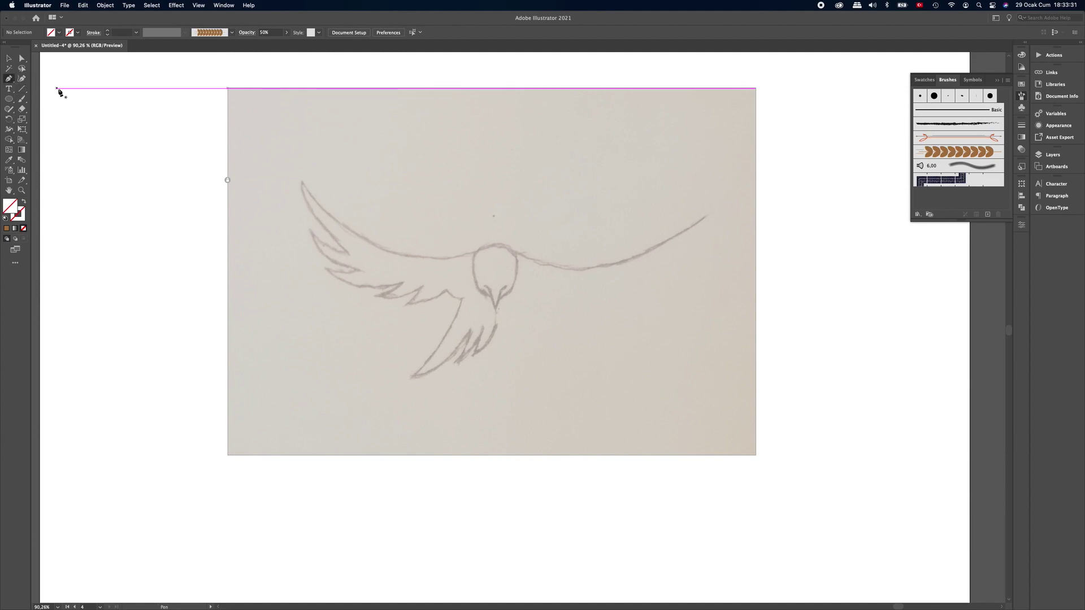
left_click(79, 35)
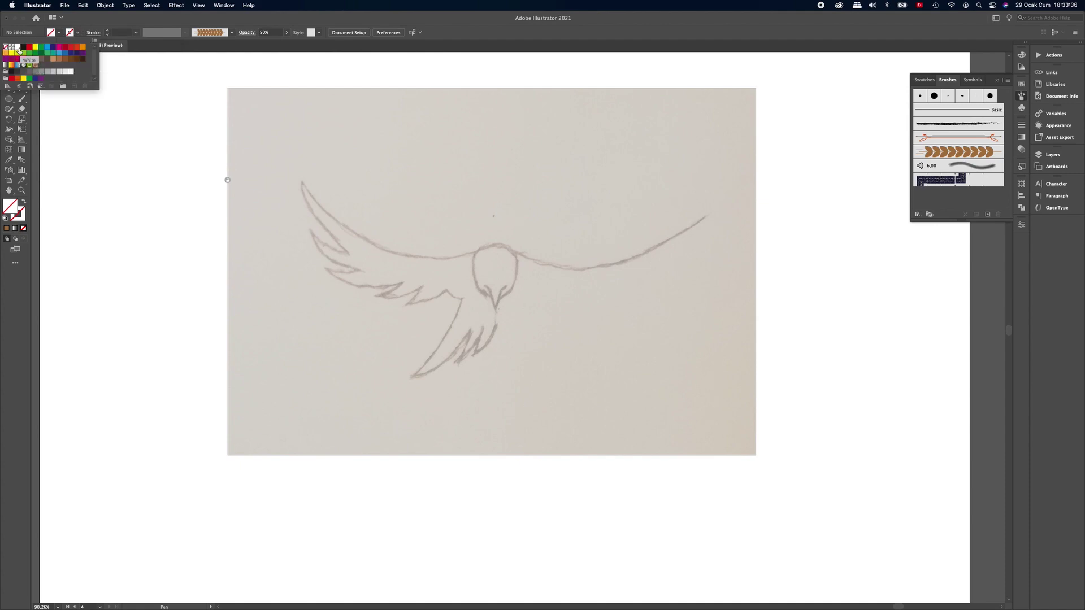
left_click(24, 48)
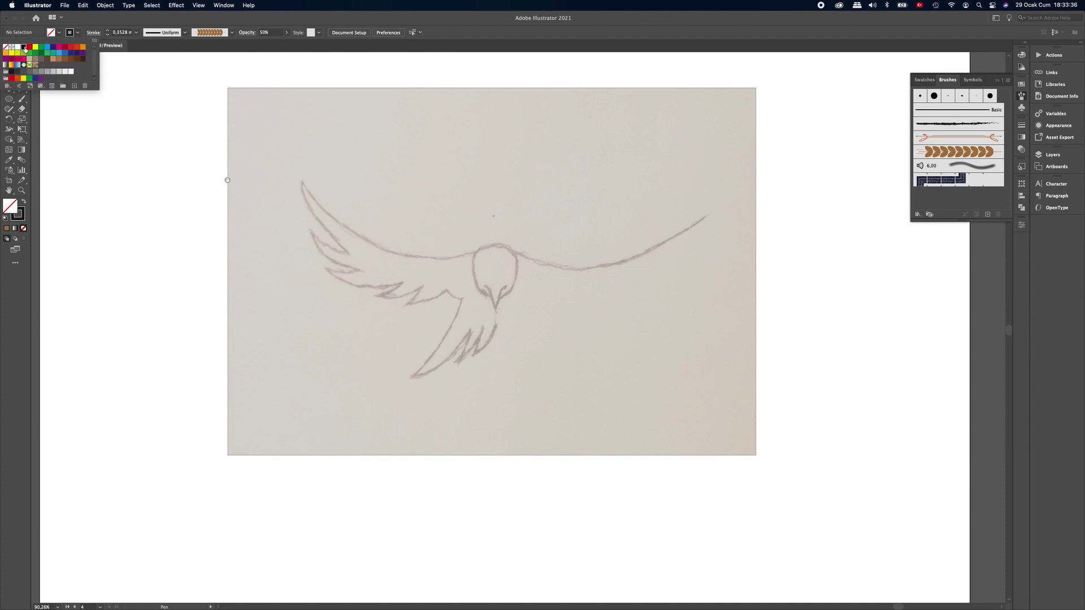
left_click(137, 32)
left_click(151, 60)
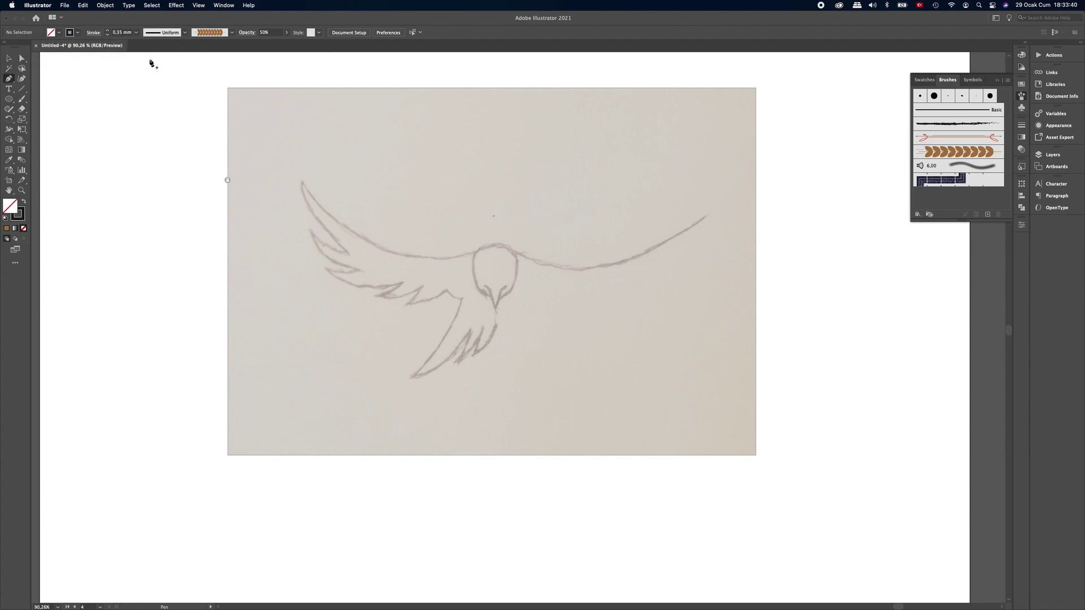
left_click(488, 254)
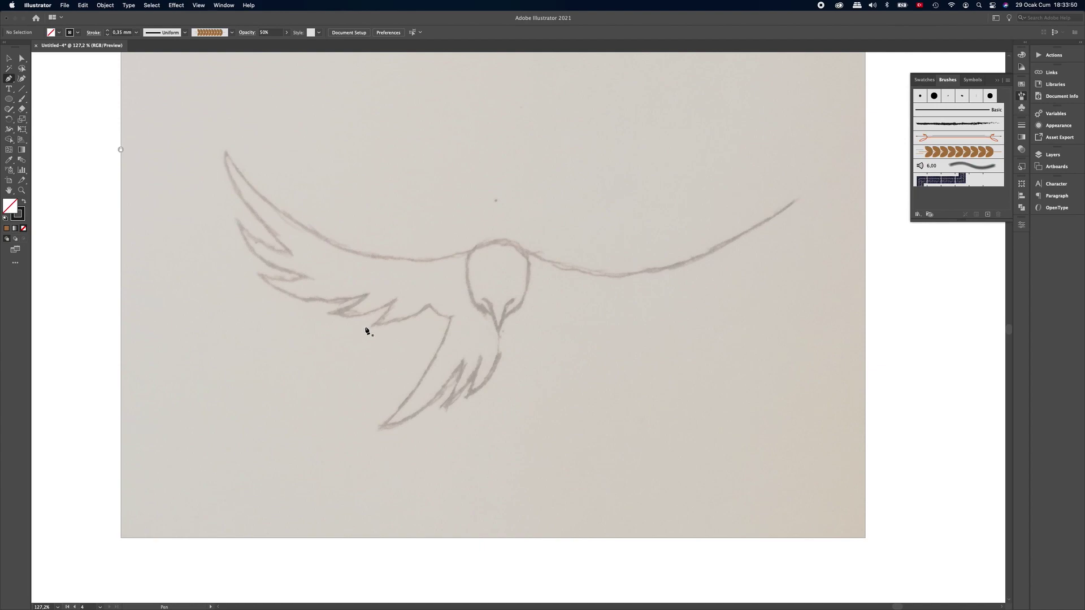
Step: Draw a vertical line through the bird's centre, nudge it right, and set its stroke to None
left_click(22, 89)
left_click_drag(495, 113, 512, 497)
key("v")
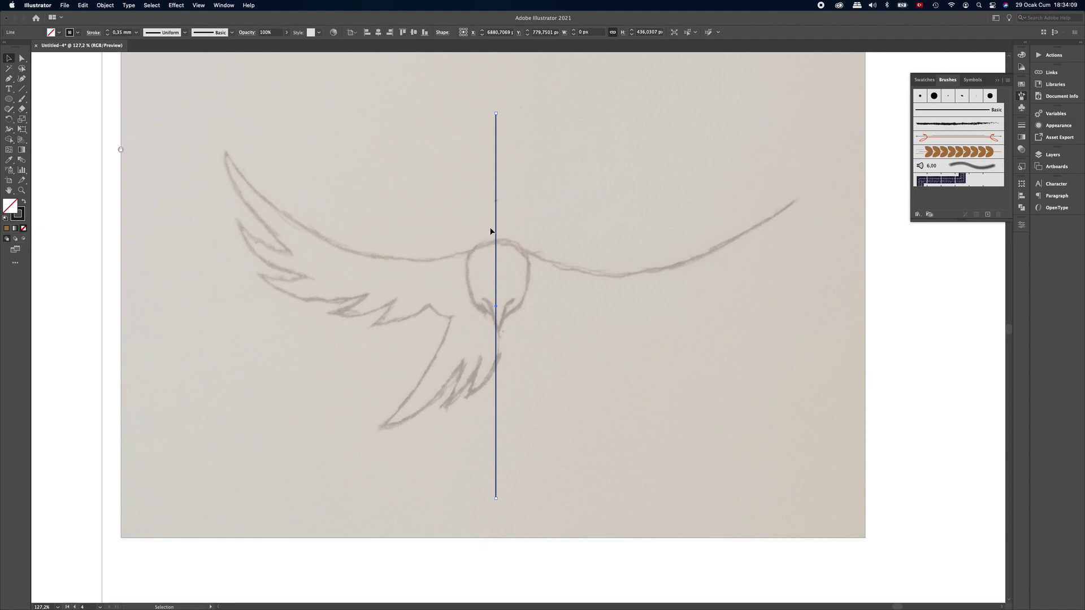
key("Right")
key("Right")
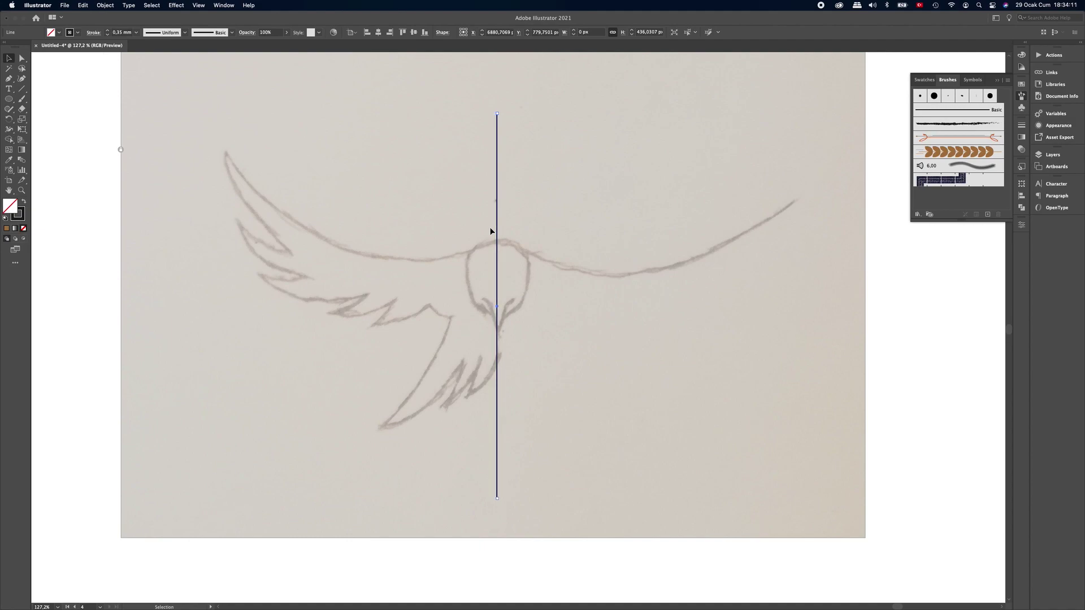
key("Right")
key("Right")
key("Right")
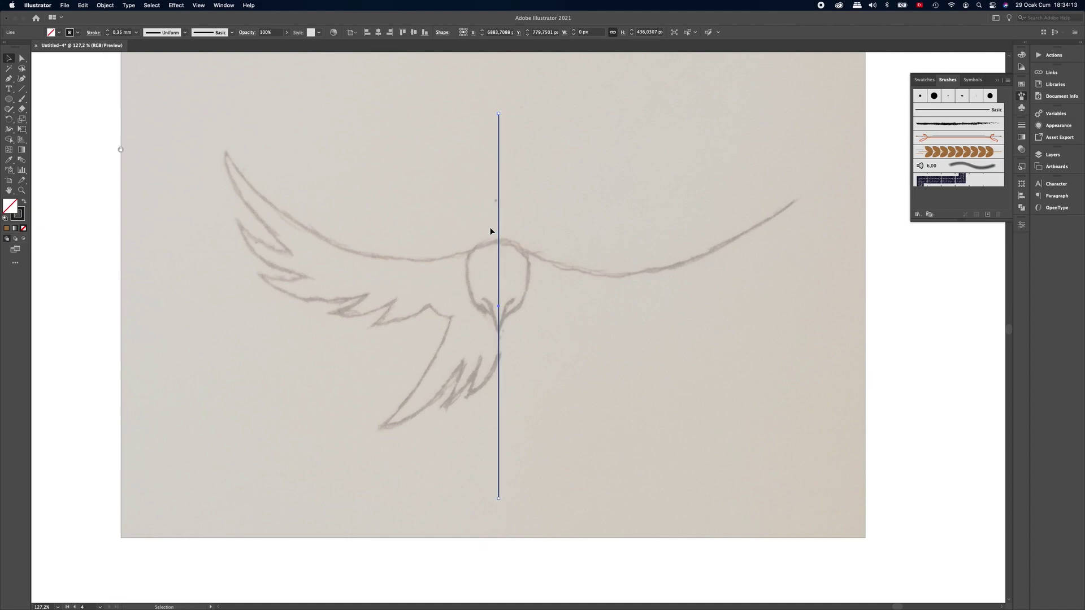
left_click(78, 33)
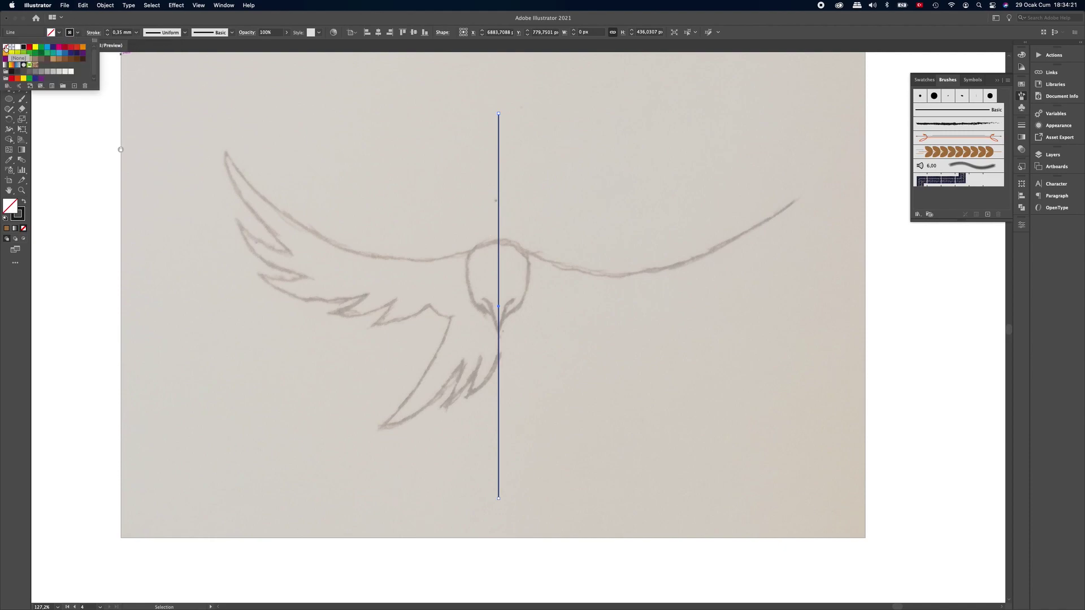
left_click(6, 47)
left_click(436, 165)
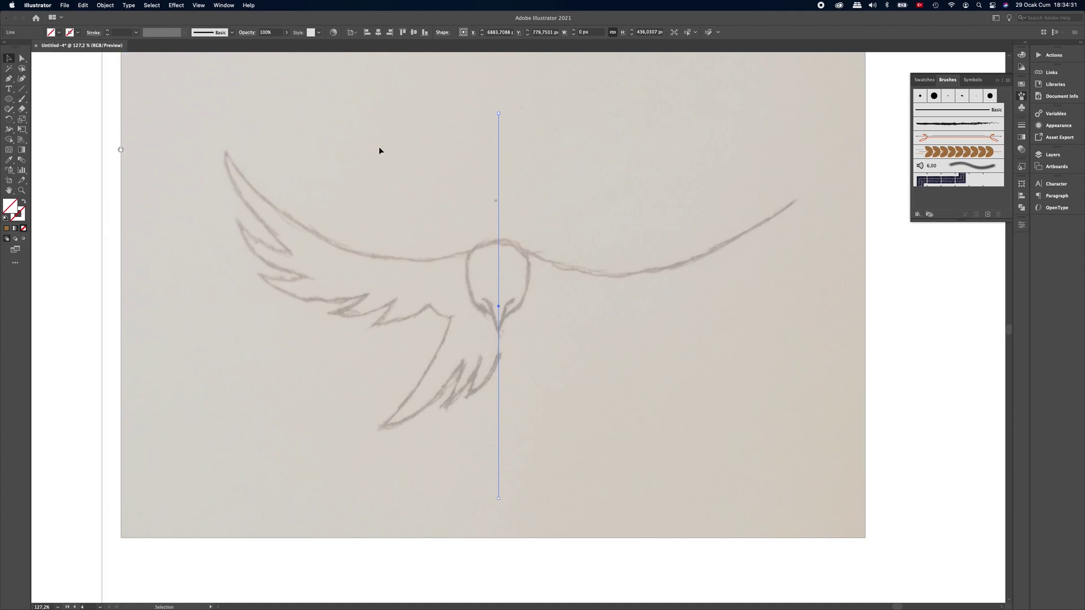
left_click(105, 6)
mouse_move(106, 246)
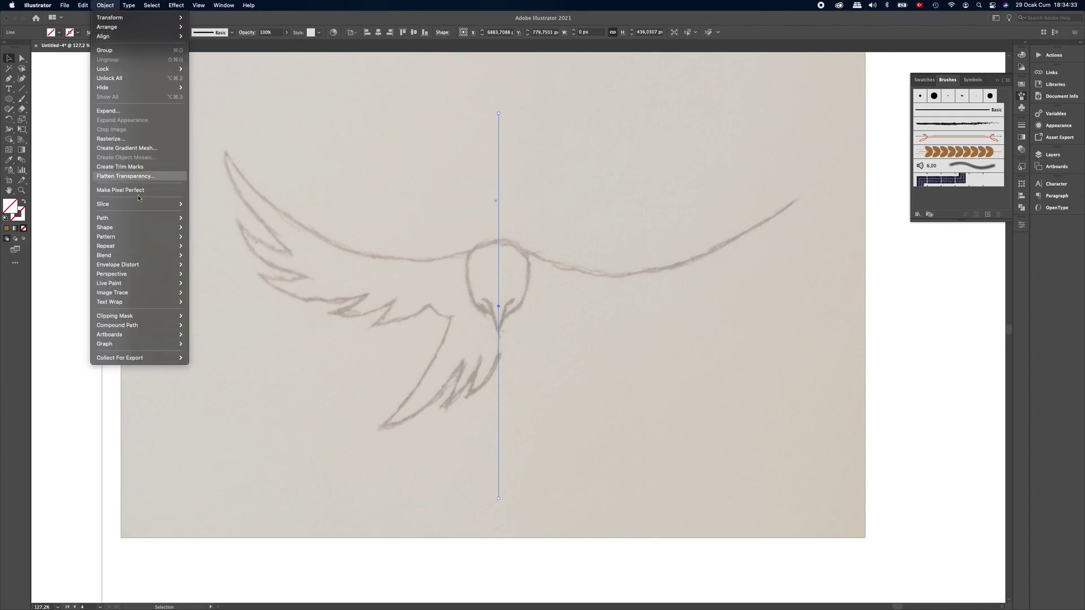
Step: Make the centre line a Mirror Repeat axis and set the Pen stroke to black 0.35 mm
left_click(200, 265)
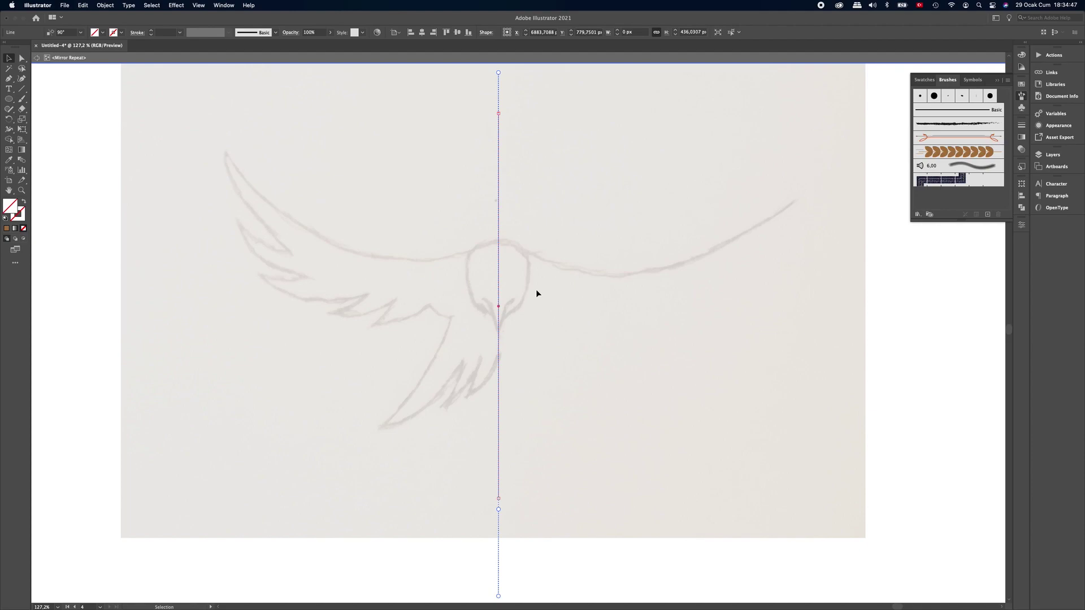
left_click(10, 79)
left_click(122, 32)
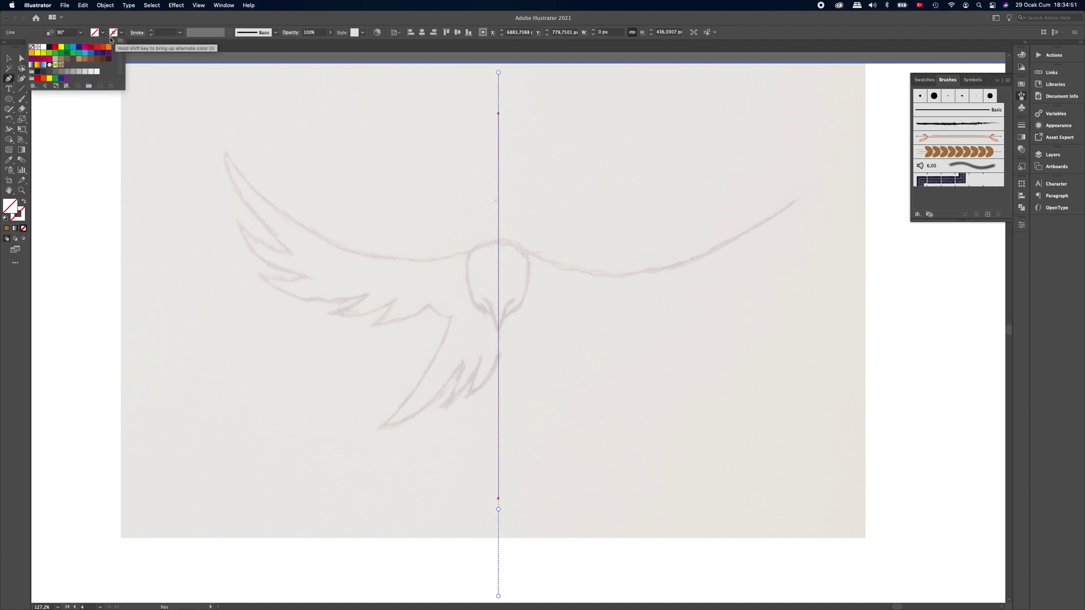
left_click(49, 47)
left_click(180, 32)
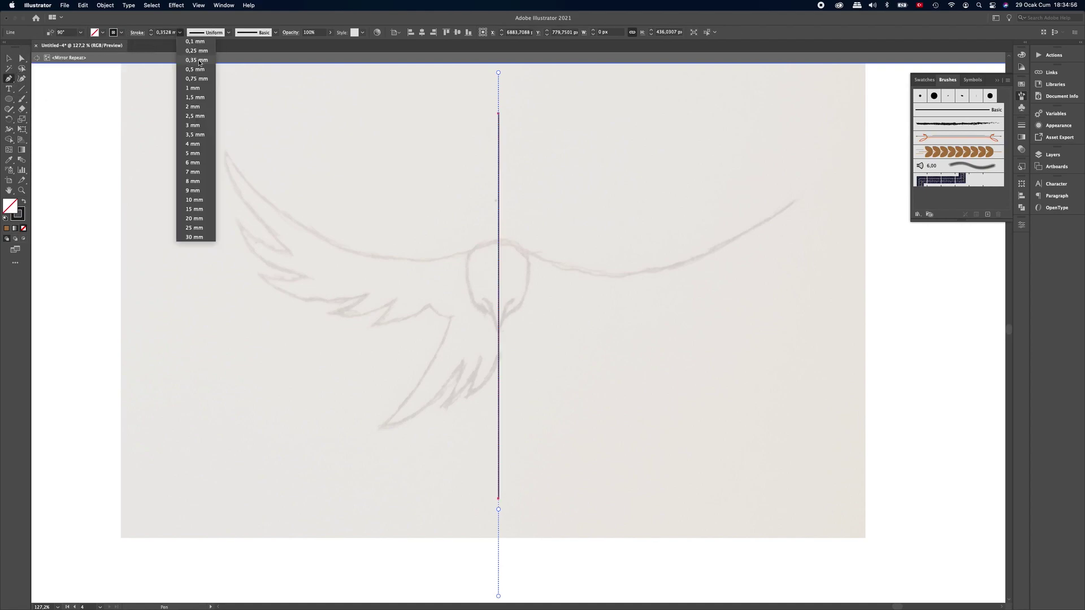
left_click(196, 60)
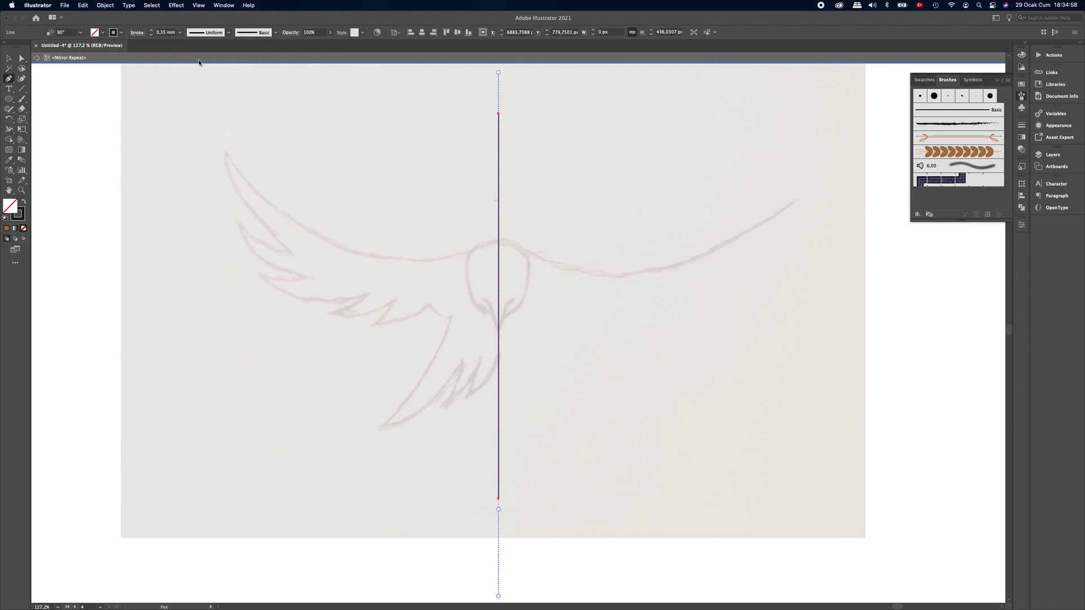
mouse_move(494, 248)
left_mouse_down()
mouse_move(502, 273)
mouse_move(492, 271)
left_mouse_up()
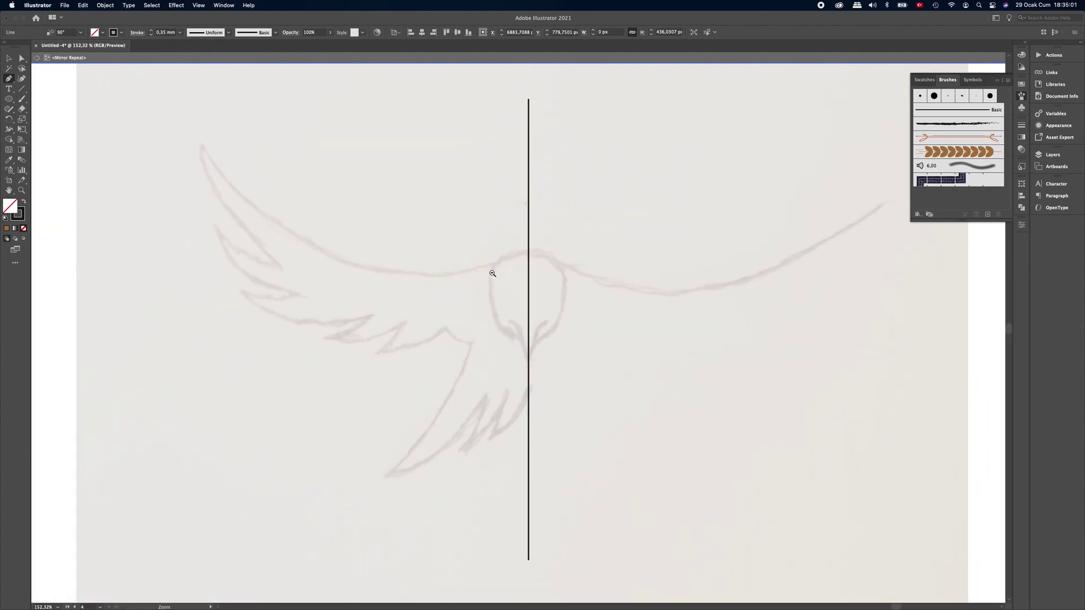
Step: Pen-trace the curved left side of the head outline from the top down toward the beak
left_click(531, 252)
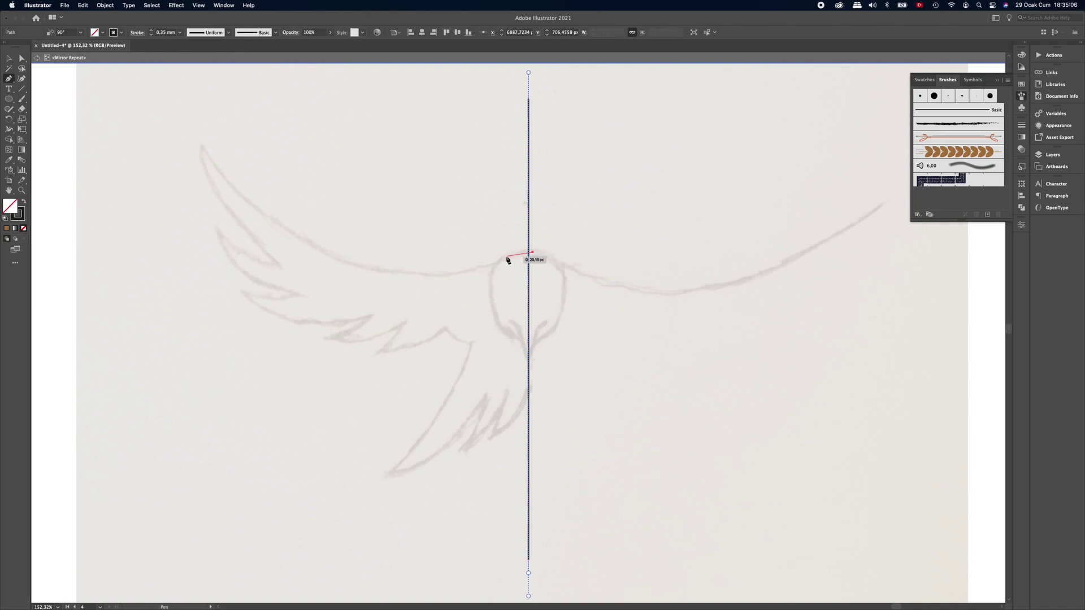
left_click(491, 268)
left_click_drag(492, 270, 535, 258)
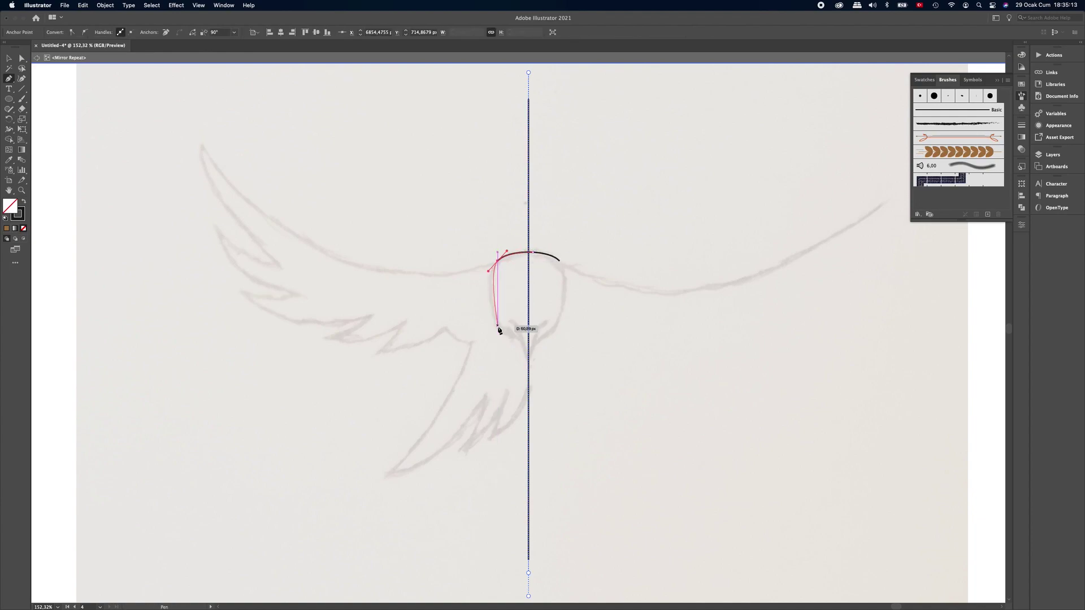
left_click_drag(497, 328, 522, 343)
left_click(501, 329)
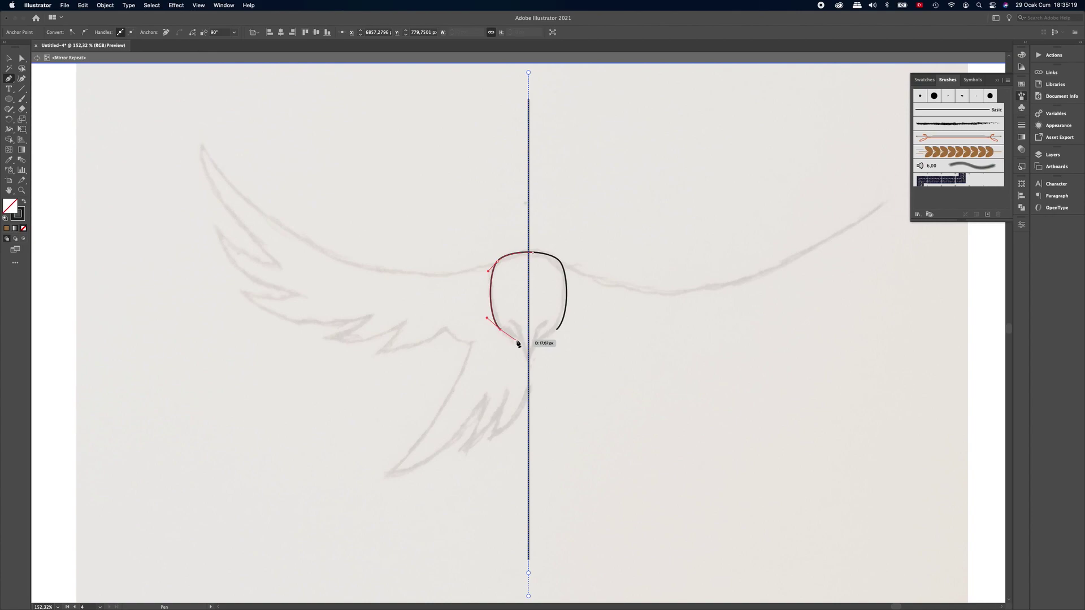
left_click(522, 343)
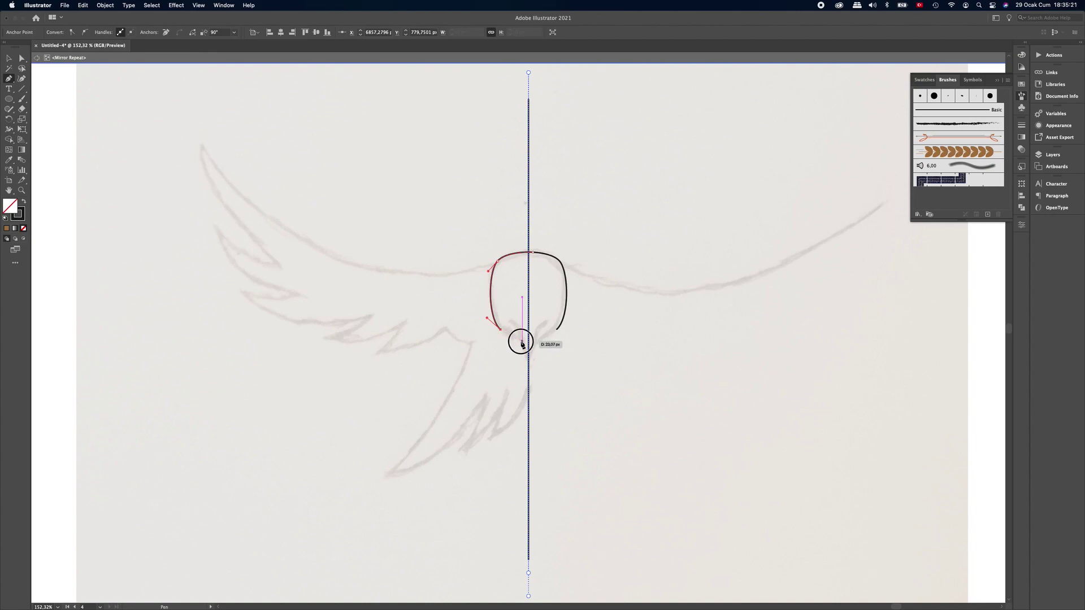
key("super")
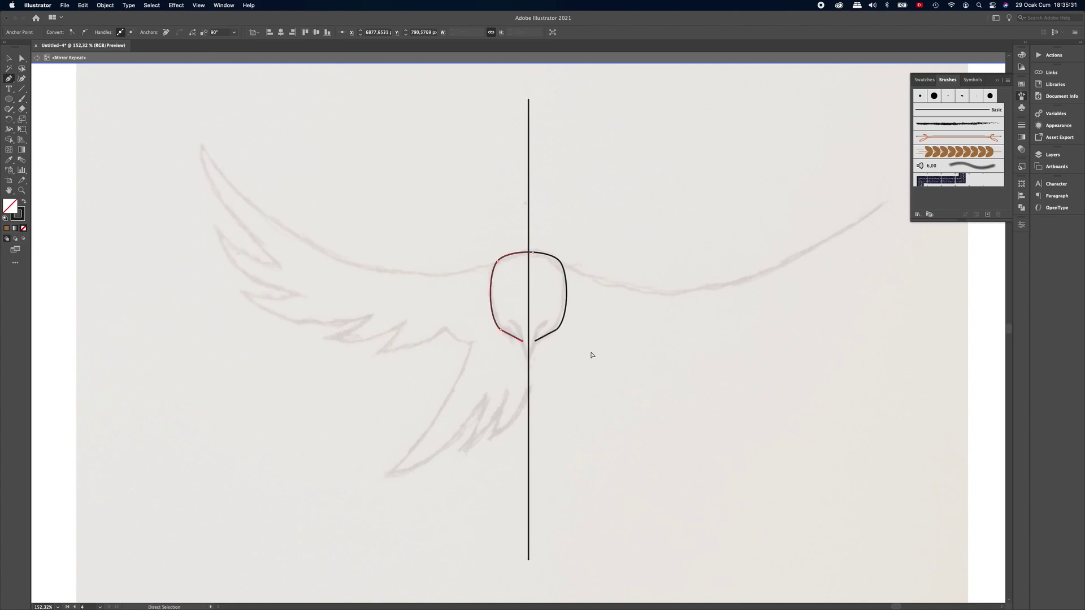
left_click(595, 356, "super")
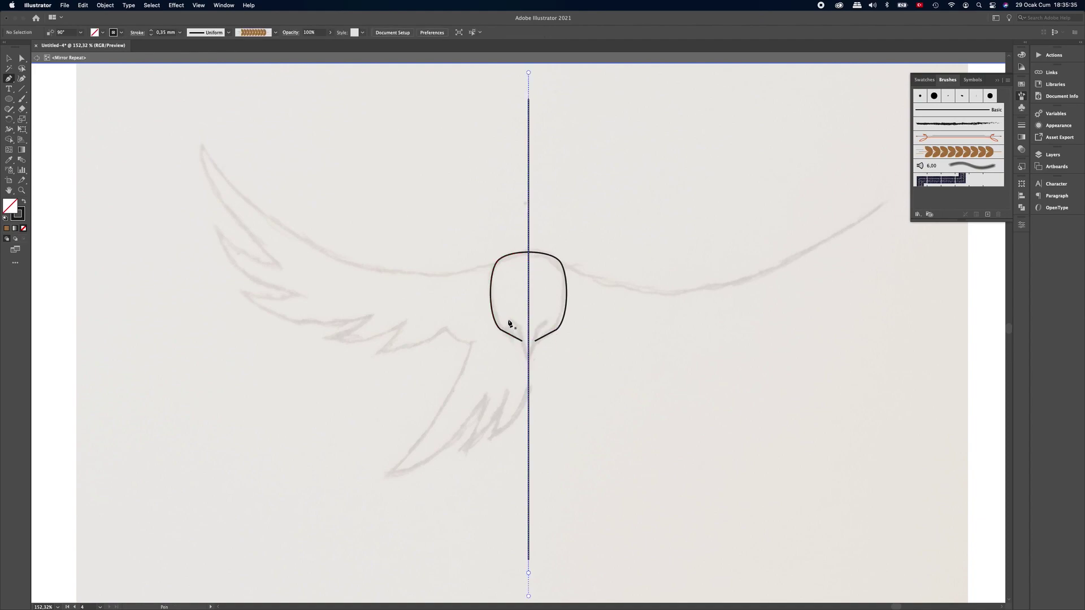
Step: Draw the beak line from inside the head down to its pointed tip
left_click(508, 320)
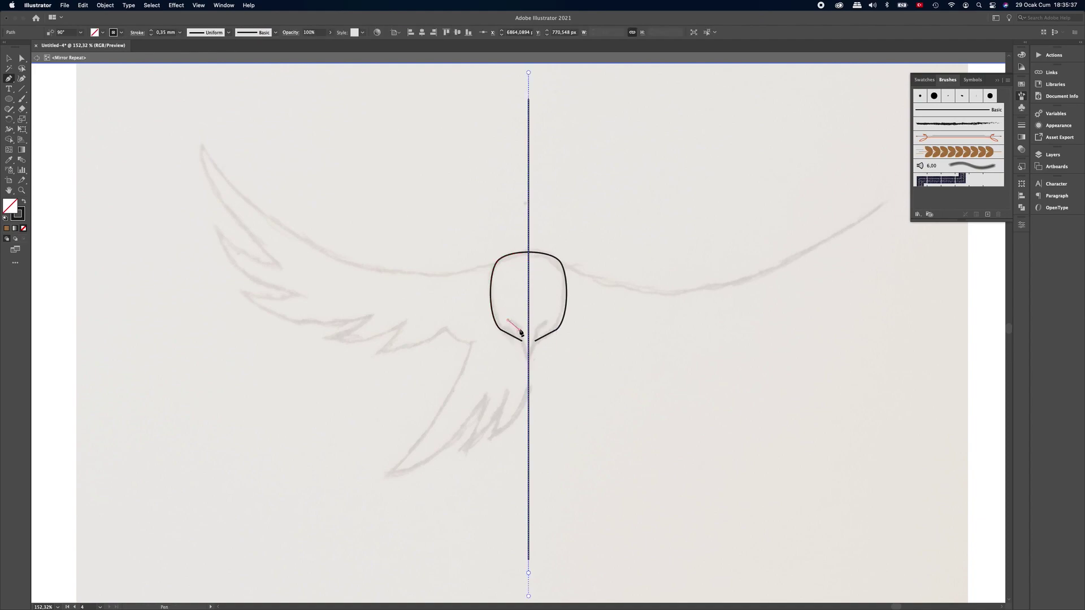
left_click(521, 332)
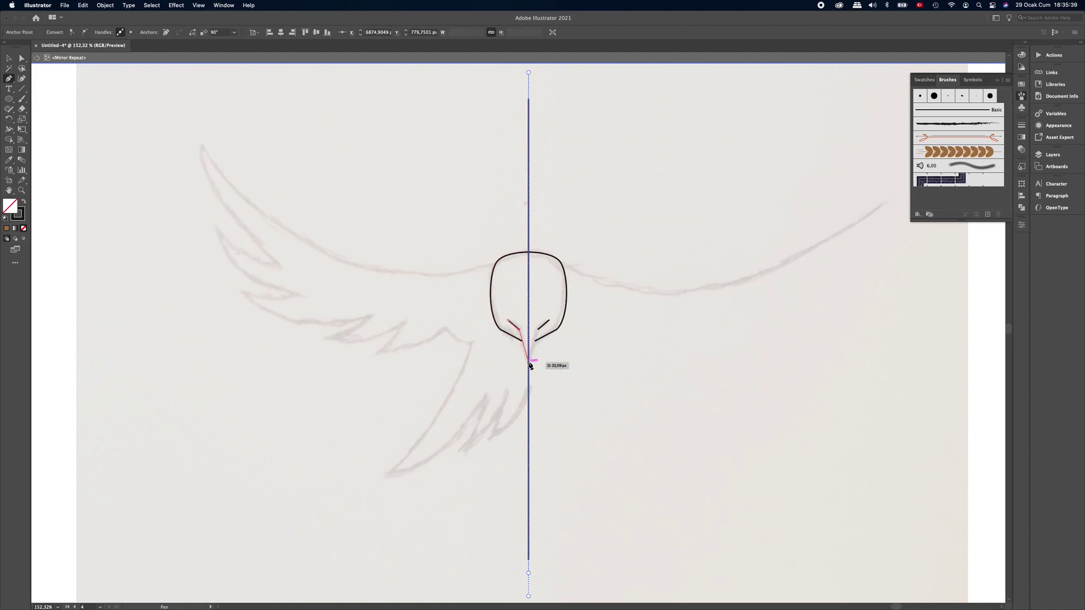
left_click(529, 363)
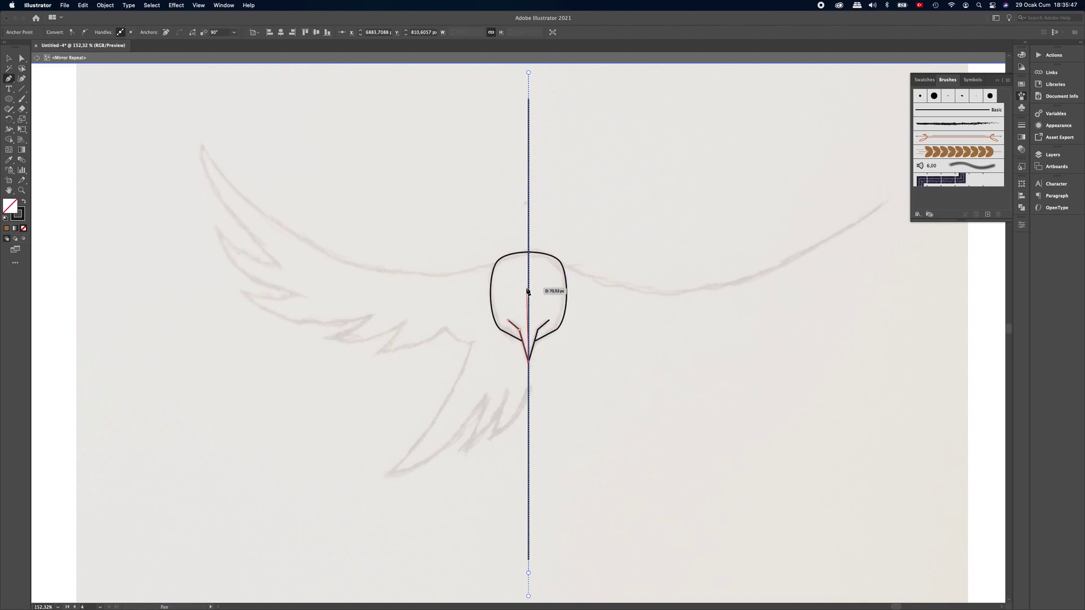
key("Escape")
left_click(496, 262)
Step: Trace the left wing's curved upper edge and first feather with the Pen tool
left_click(276, 199, "alt")
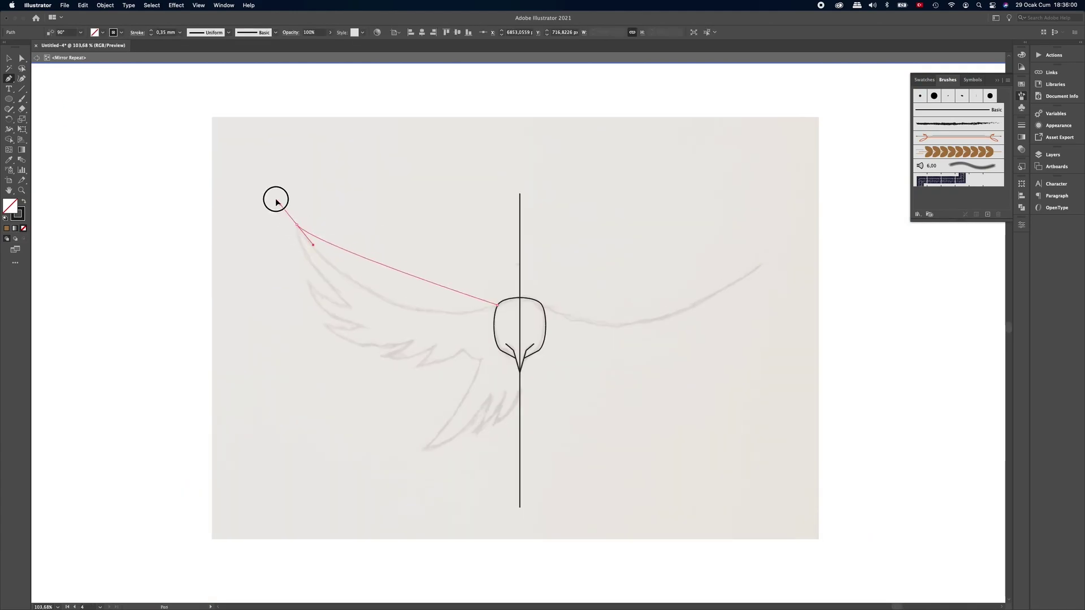
left_click_drag(296, 161, 206, 102)
left_click(375, 289)
scroll(375, 288, "up", 2)
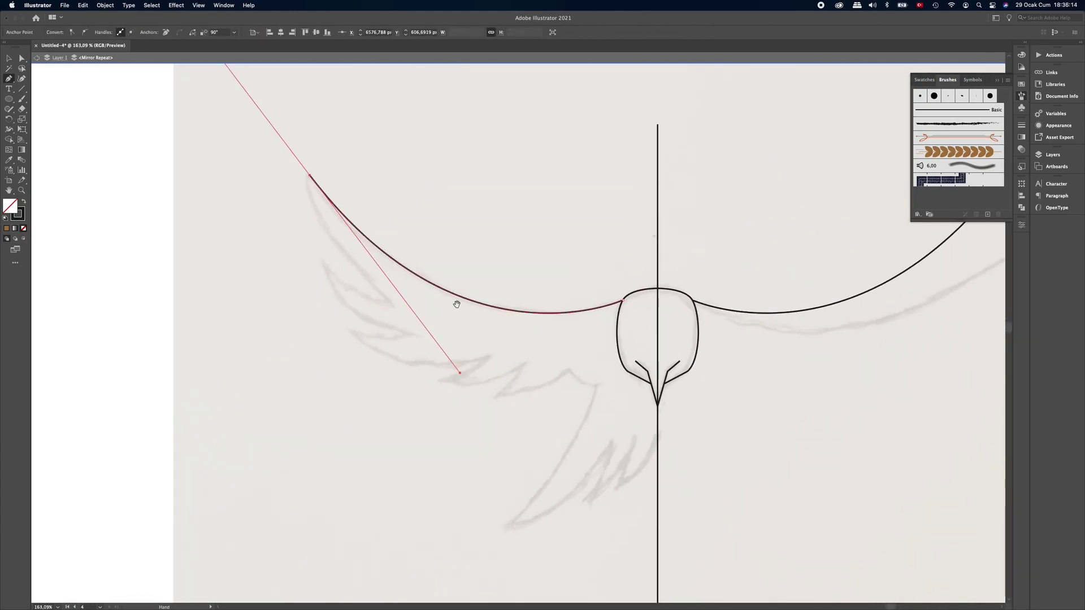
left_click(296, 176)
left_click_drag(373, 300, 443, 343)
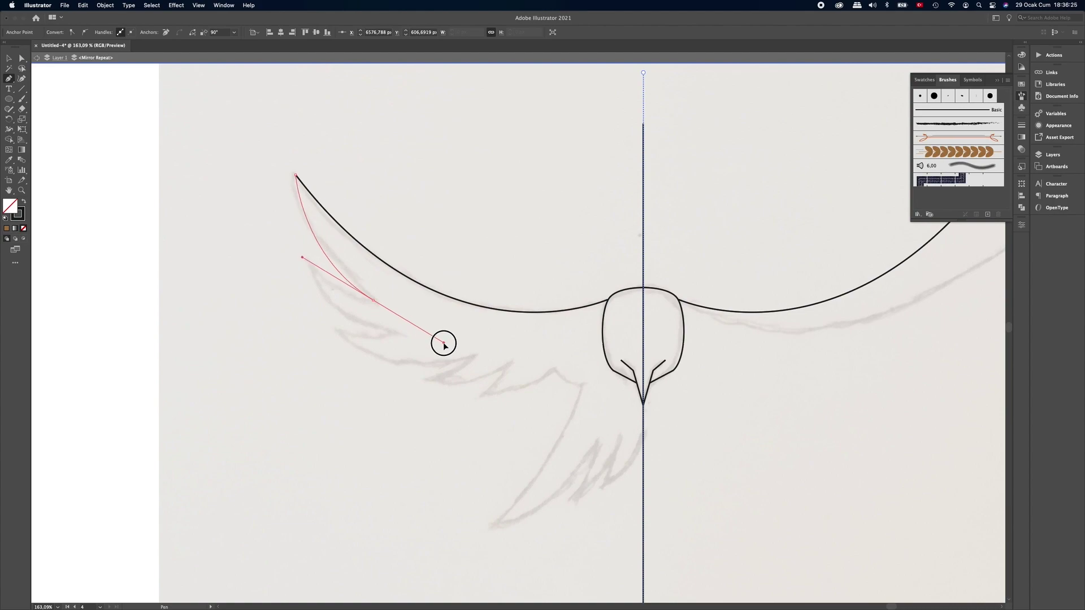
Step: Trace the remaining wing feather tips and notches along the lower wing
left_click(309, 263)
left_click(399, 332)
left_click_drag(341, 332, 343, 332)
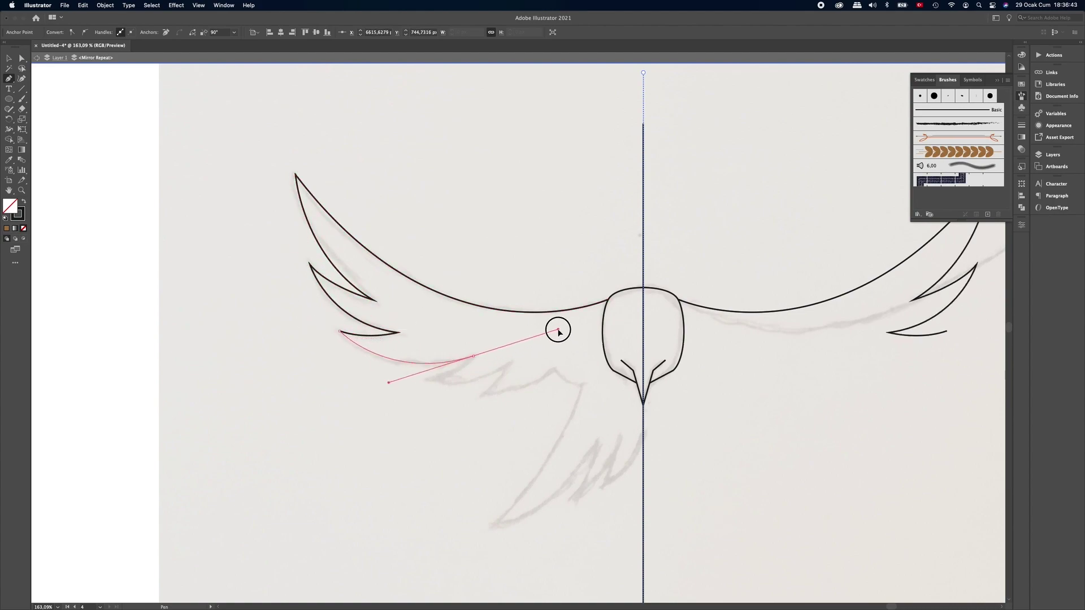
left_click(475, 356)
left_click(430, 381)
left_click_drag(510, 365, 527, 339)
left_click(469, 399)
scroll(469, 401, "down", 3)
scroll(469, 401, "right", 2)
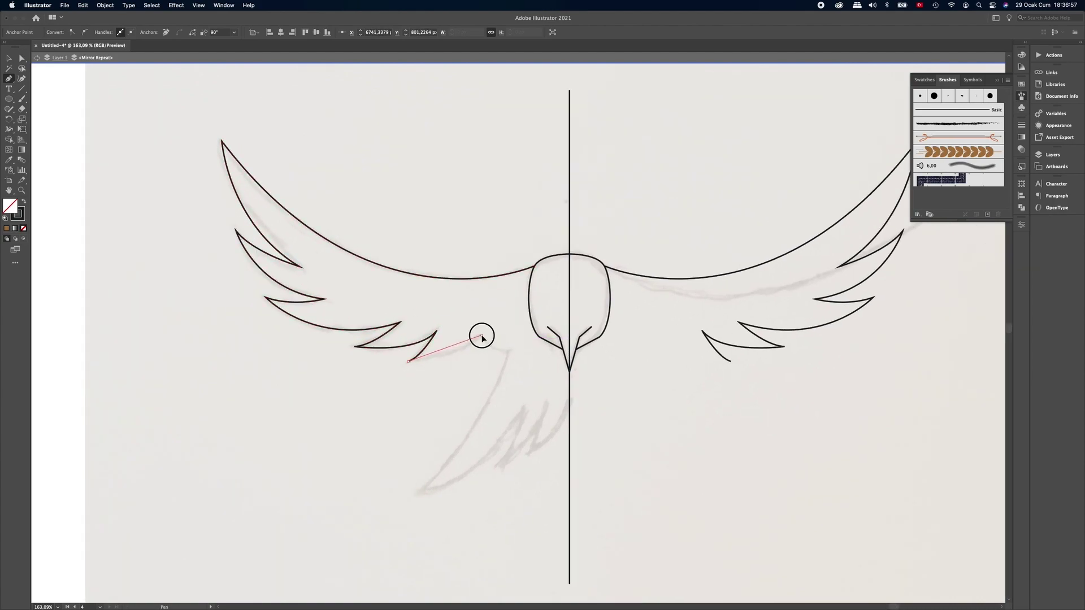
Step: Trace the inner wing edge and the tail feathers down to the centre axis
left_click(472, 270)
left_click(498, 285)
left_click_drag(413, 425, 360, 463)
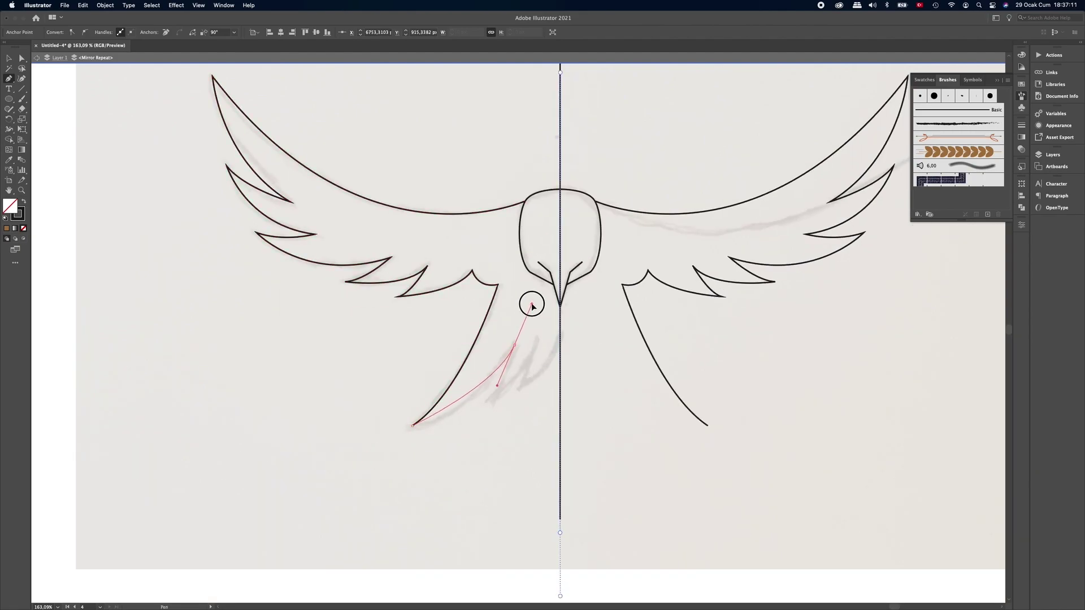
left_click(513, 343)
left_click_drag(488, 401, 470, 418)
left_click(530, 355)
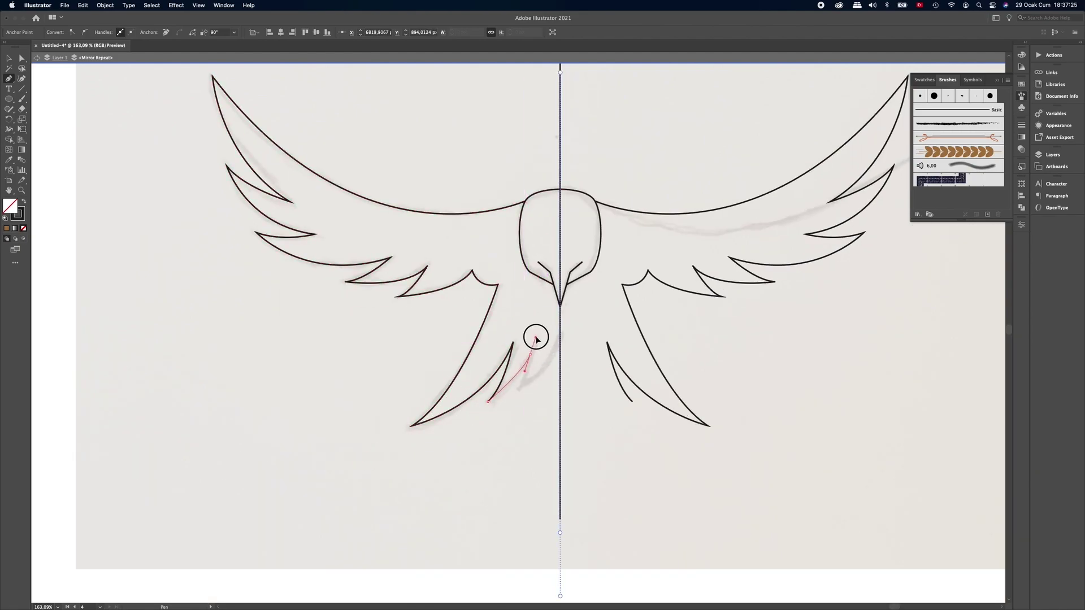
left_click(517, 388)
left_click_drag(562, 339, 575, 302)
Step: Zoom out to view the whole mirrored eagle, exit the mirror group, and select the reference photo
key("v")
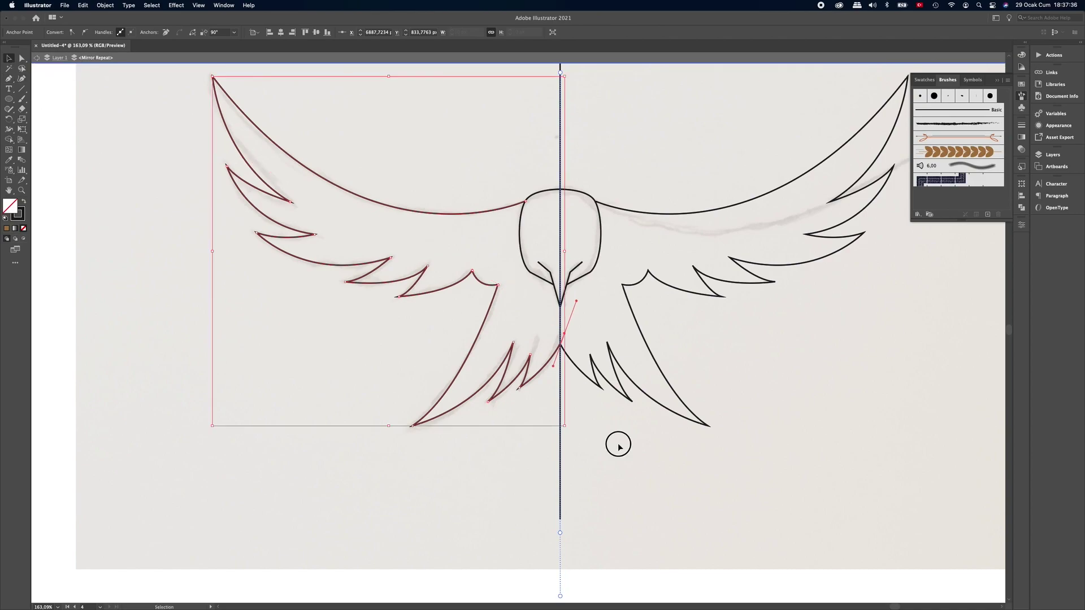
left_click(619, 446)
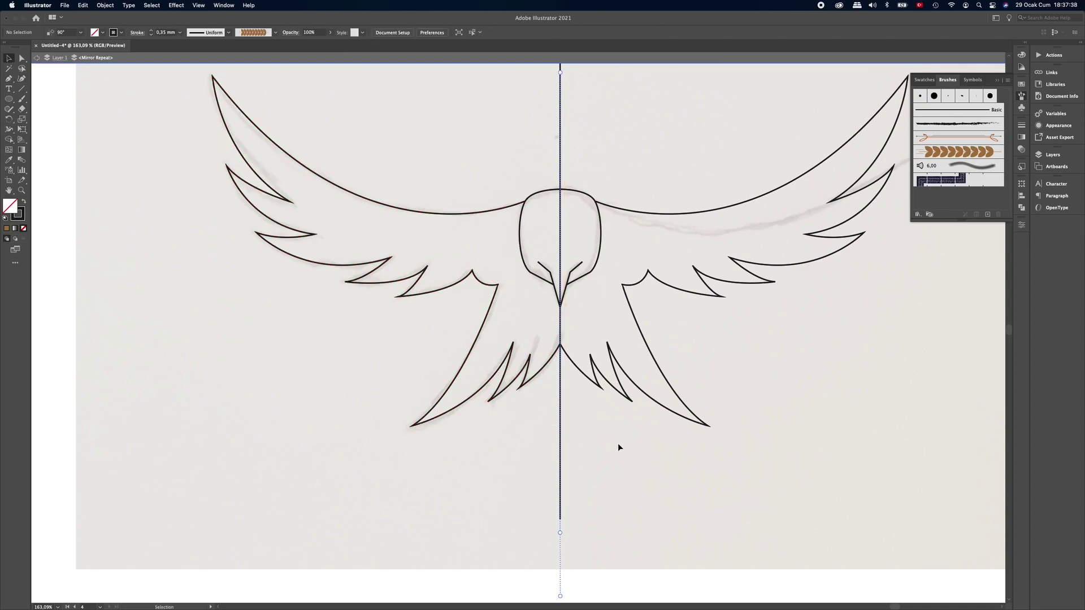
key("z")
left_click(644, 428, "alt")
left_click(650, 431, "alt")
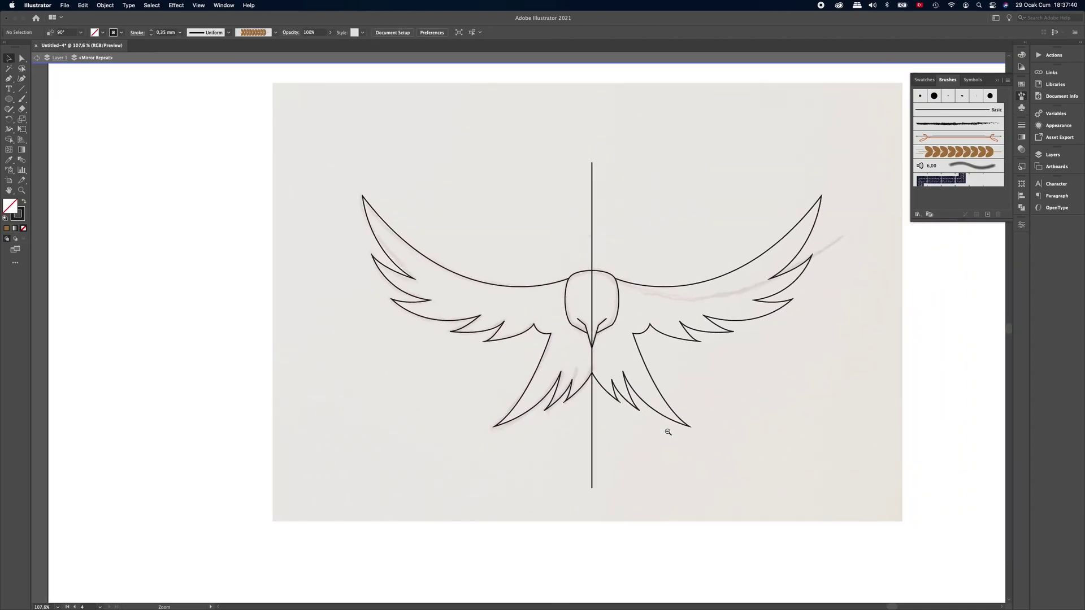
scroll(665, 418, "right", 2)
left_click(642, 419, "alt")
left_click_drag(652, 423, 627, 418)
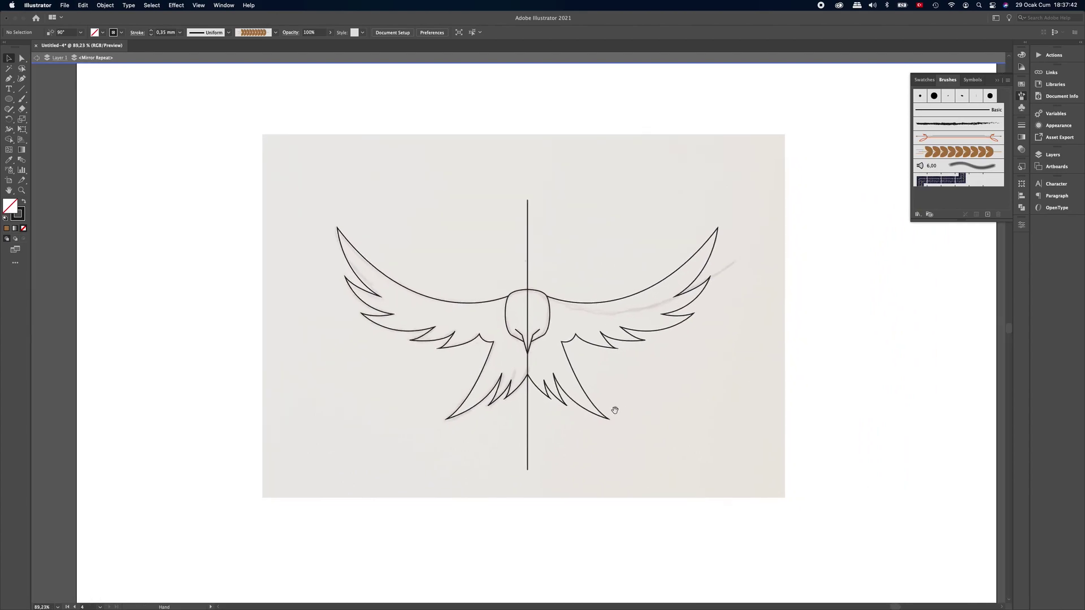
double_click(369, 193)
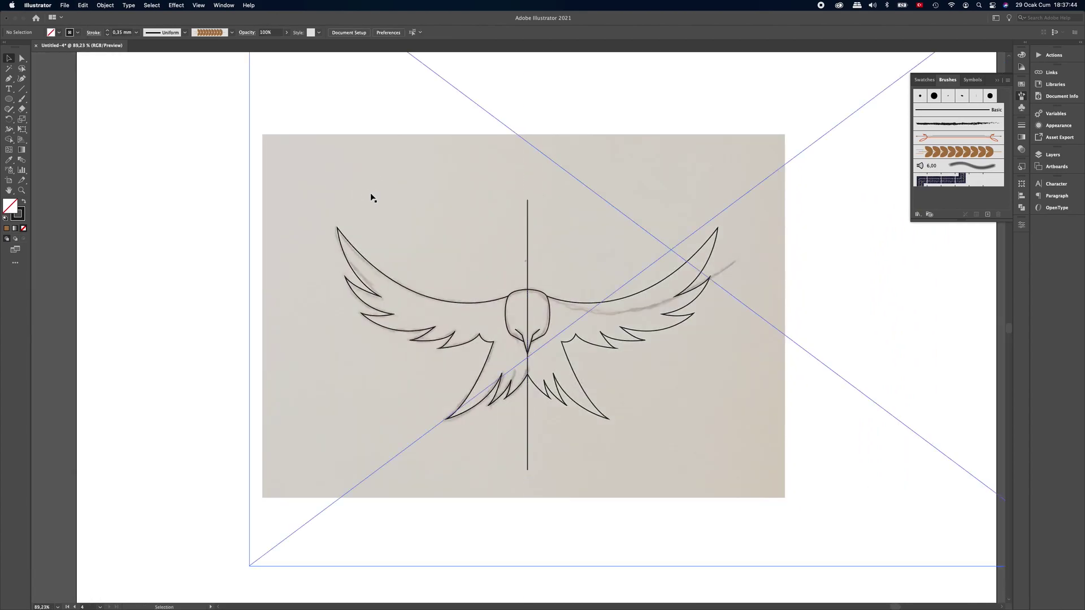
left_click(370, 193)
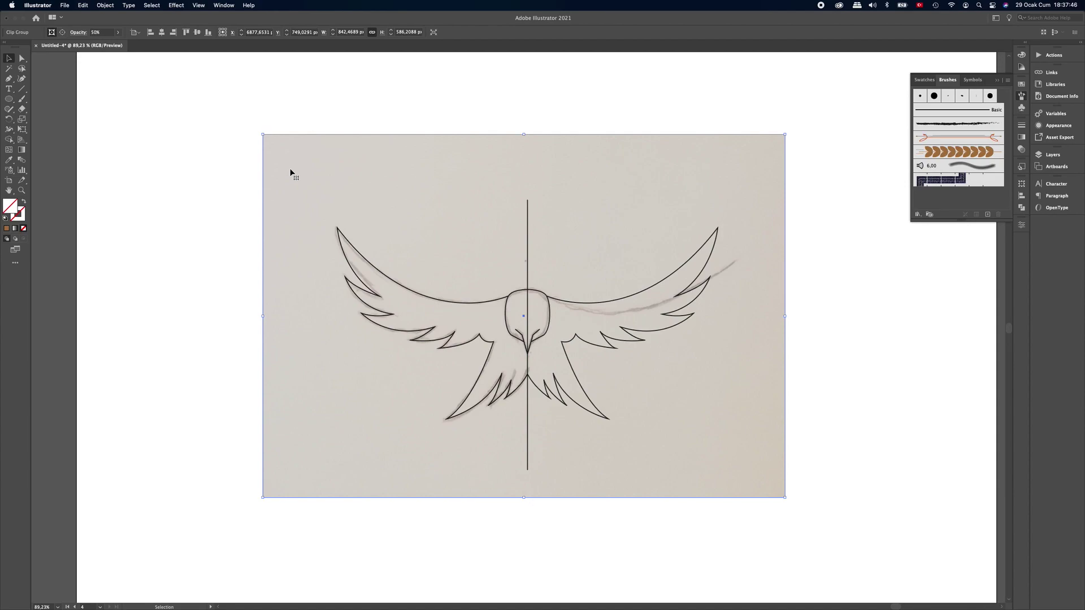
Step: Delete the reference photo and the mirror group's vertical centre line, then select the whole eagle
key("Delete")
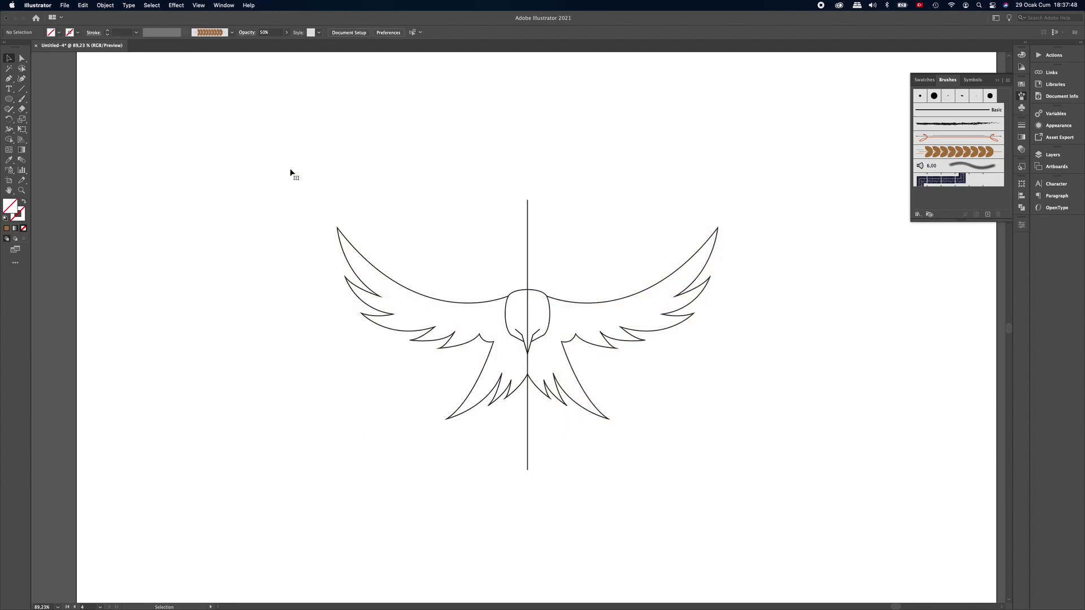
left_click(525, 219)
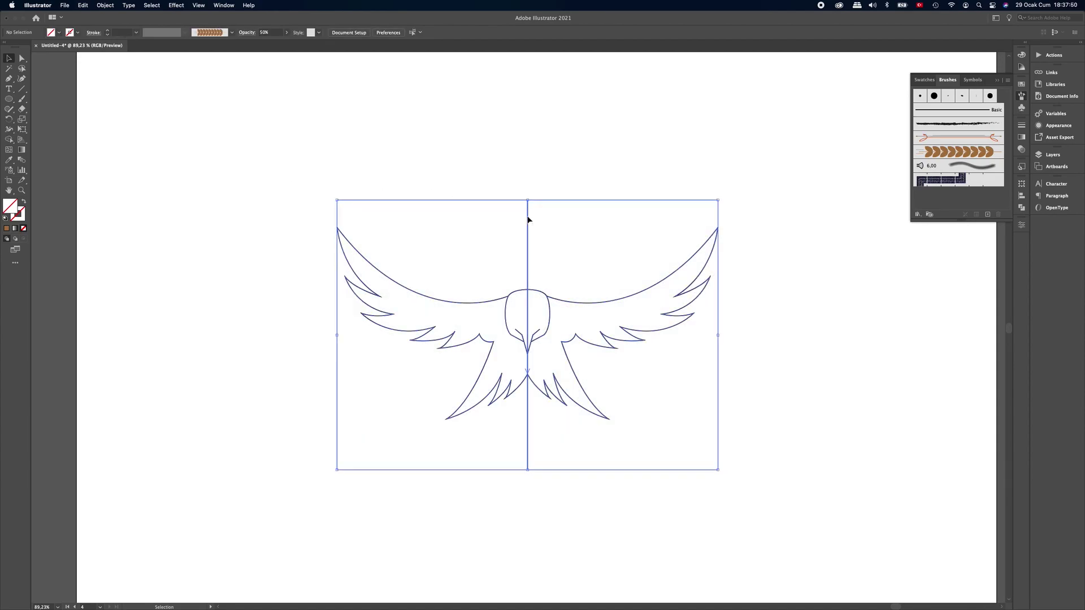
double_click(527, 219)
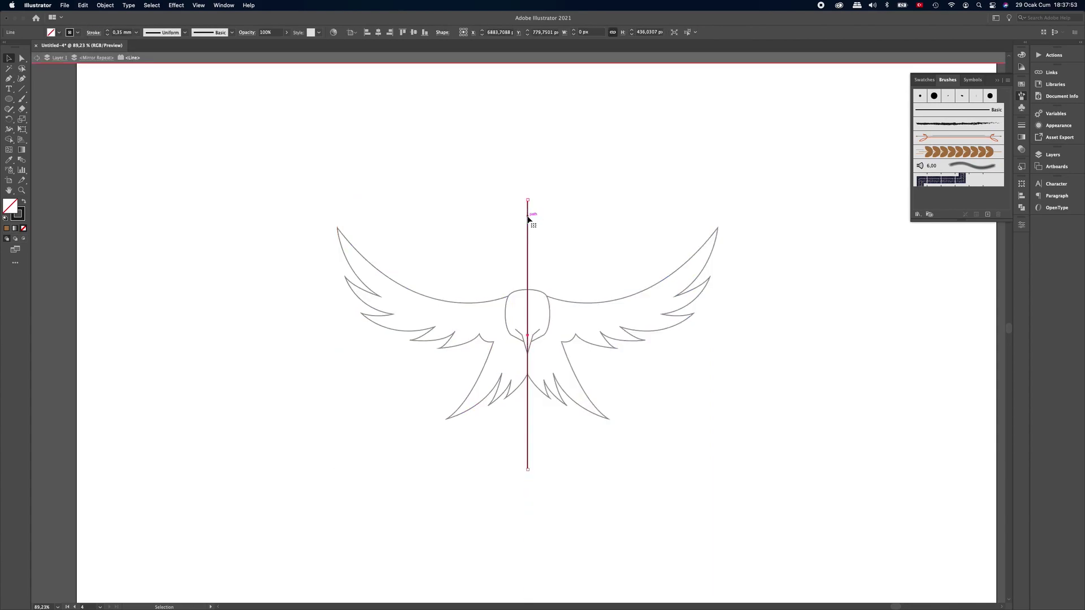
key("super+shift+a")
double_click(555, 215)
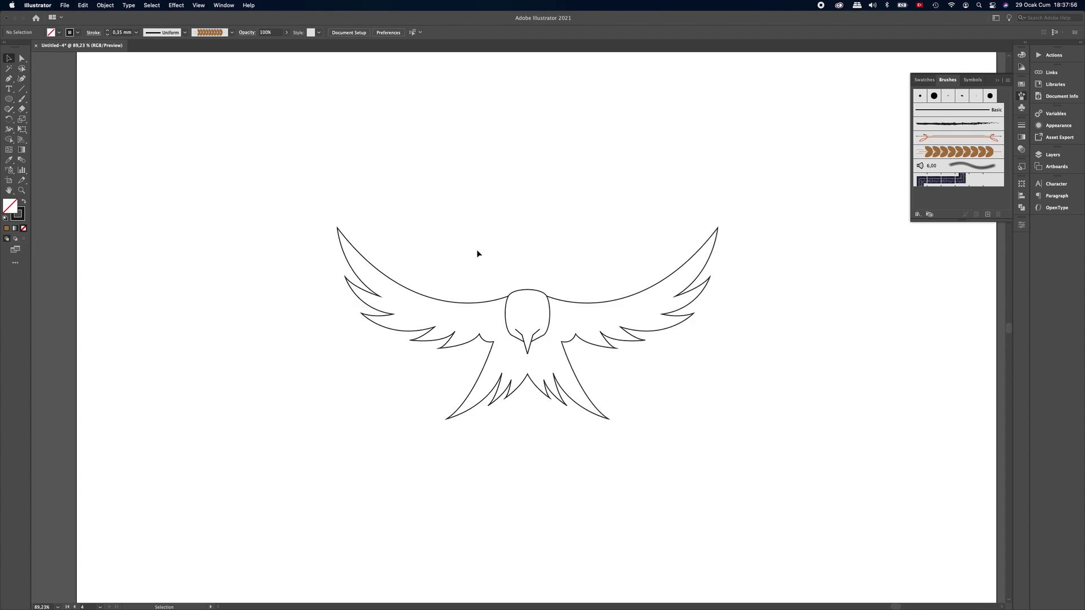
left_click_drag(297, 160, 758, 463)
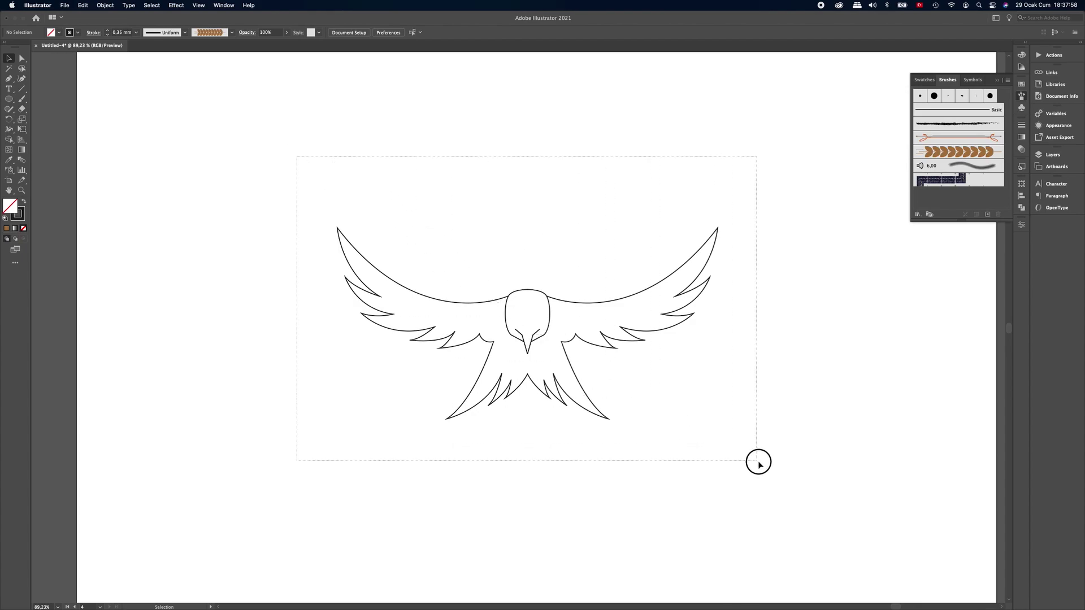
Step: Flatten the mirrored eagle's transparency and split its paths with Pathfinder Trim
left_click(105, 5)
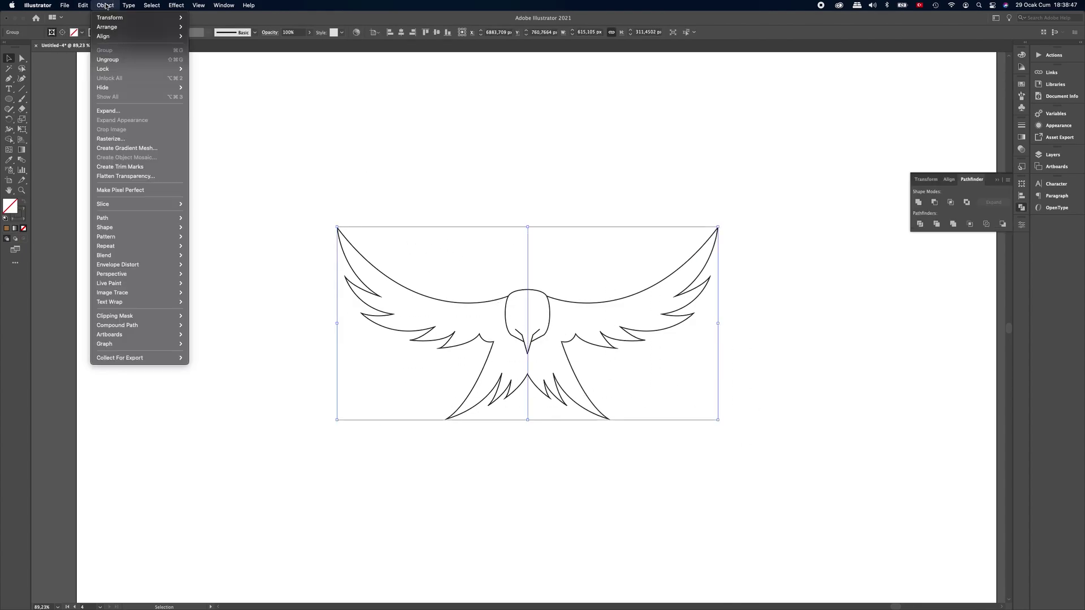
left_click(137, 179)
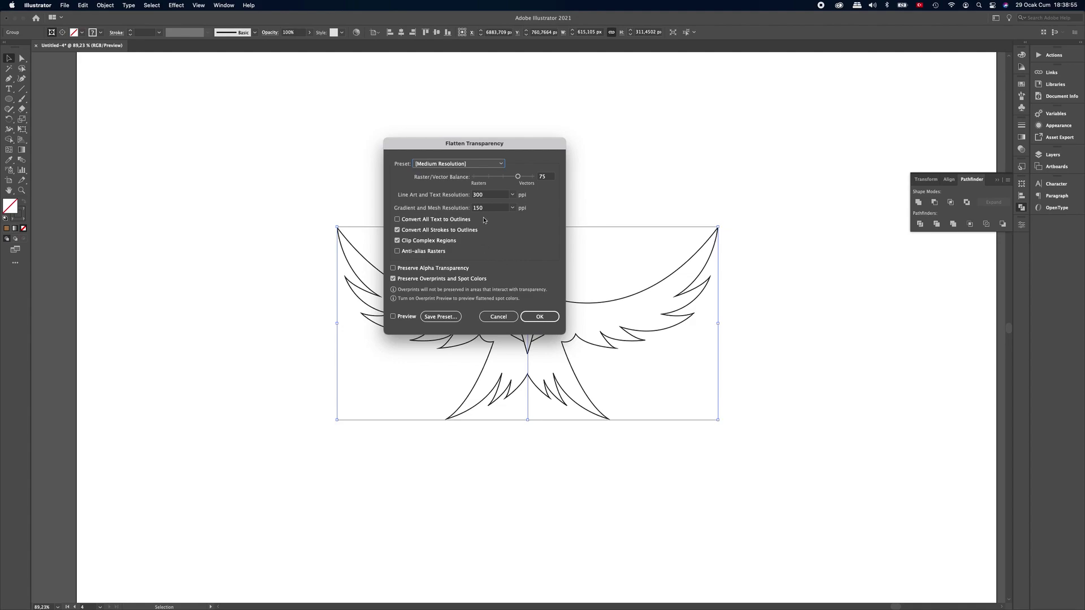
left_click(544, 314)
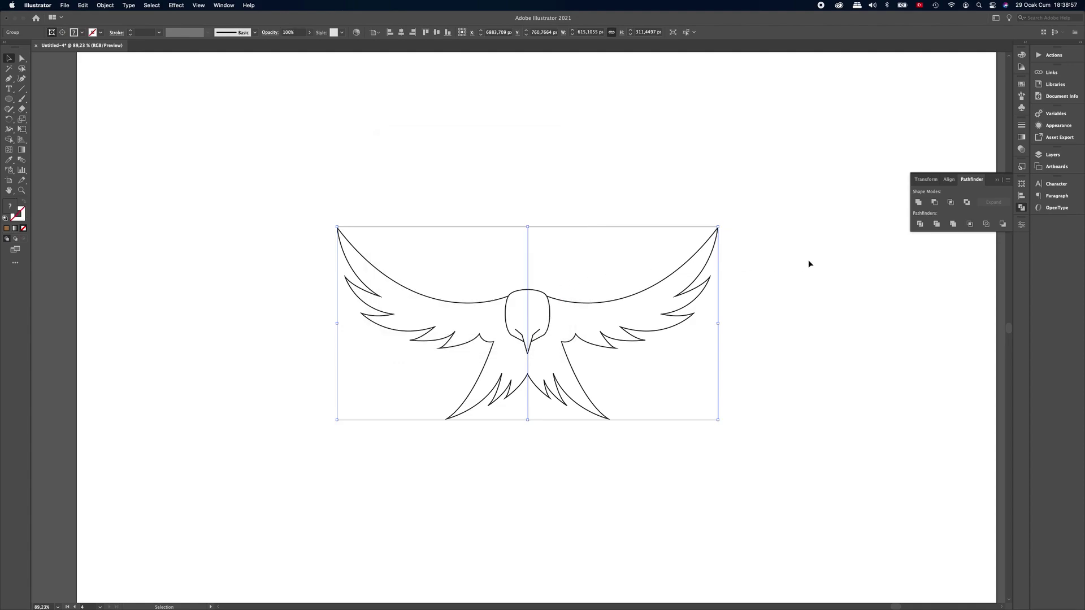
left_click(938, 225)
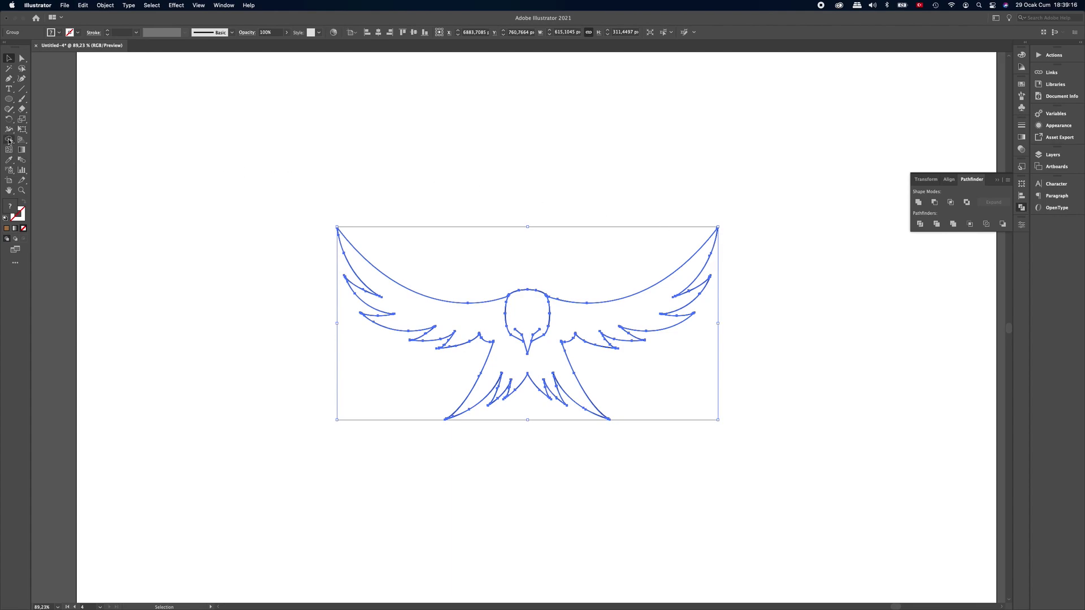
Step: Merge the eagle regions into one shape with a near-black fill using the Shape Builder
left_click(9, 140)
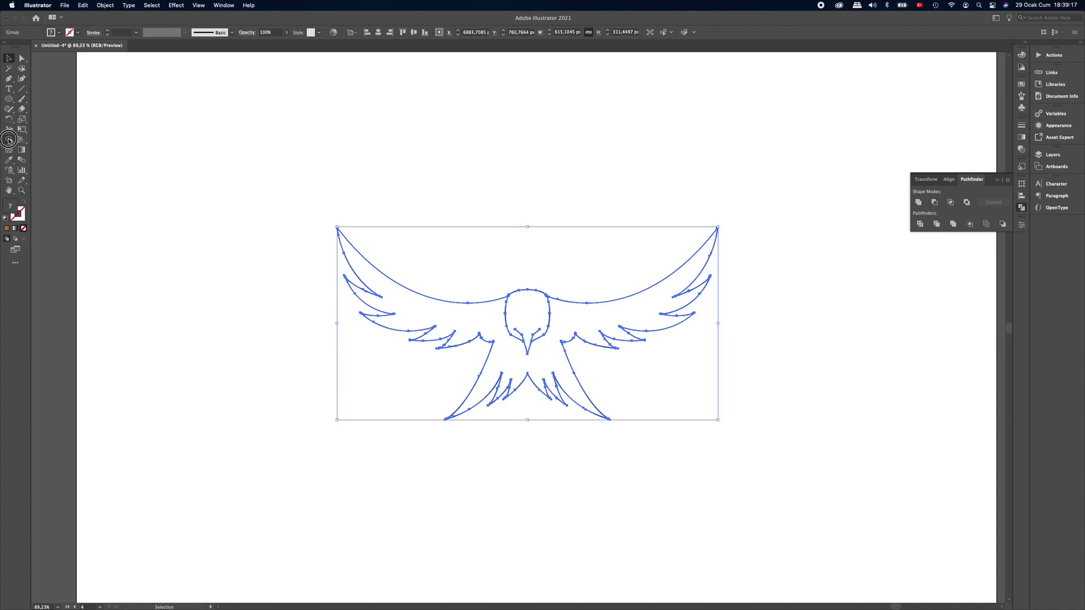
double_click(13, 208)
left_click_drag(572, 359, 565, 398)
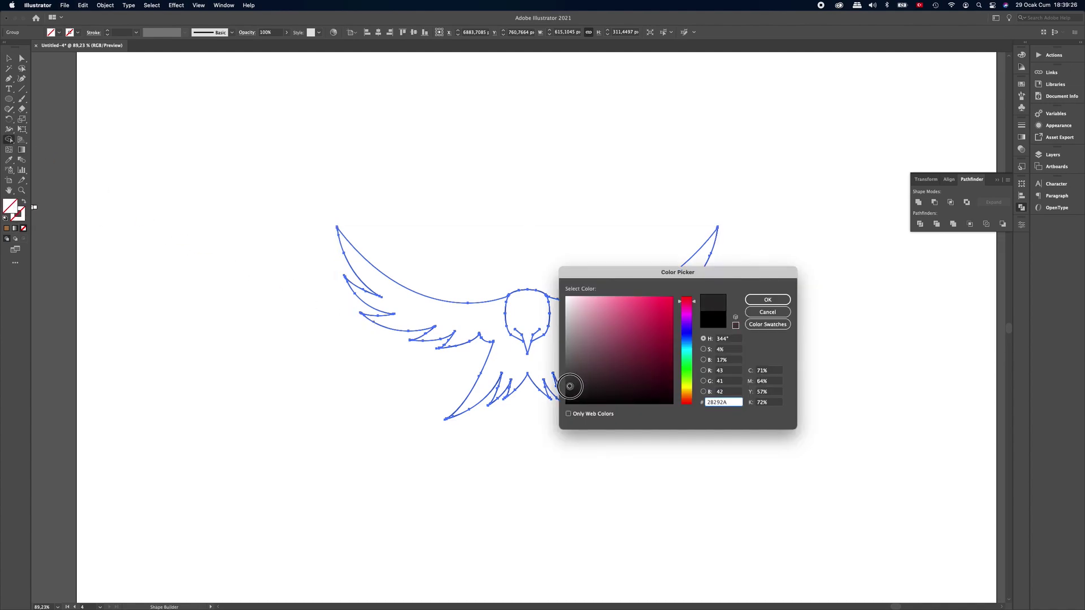
key("Return")
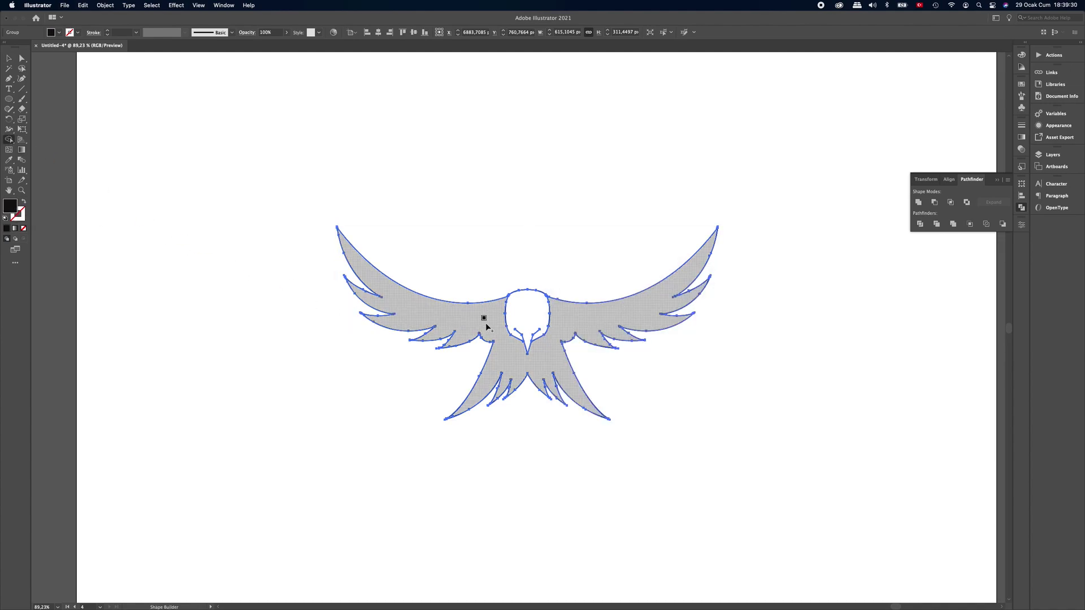
left_click(486, 323)
key("v")
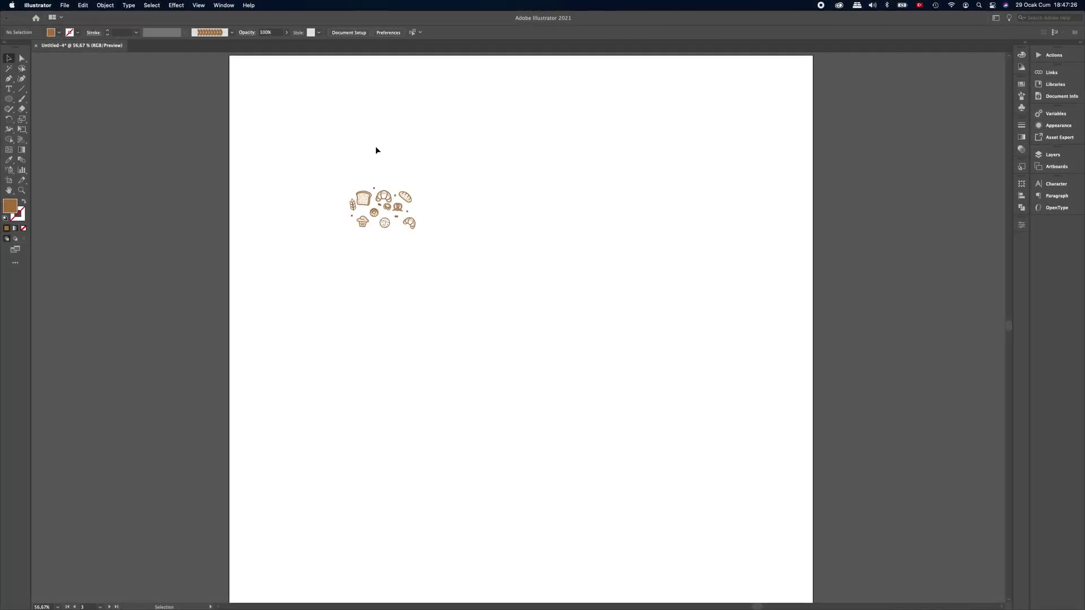
Step: Apply Grid Repeat to the bakery icons and extend it by several rows and one column
left_click_drag(329, 157, 419, 233)
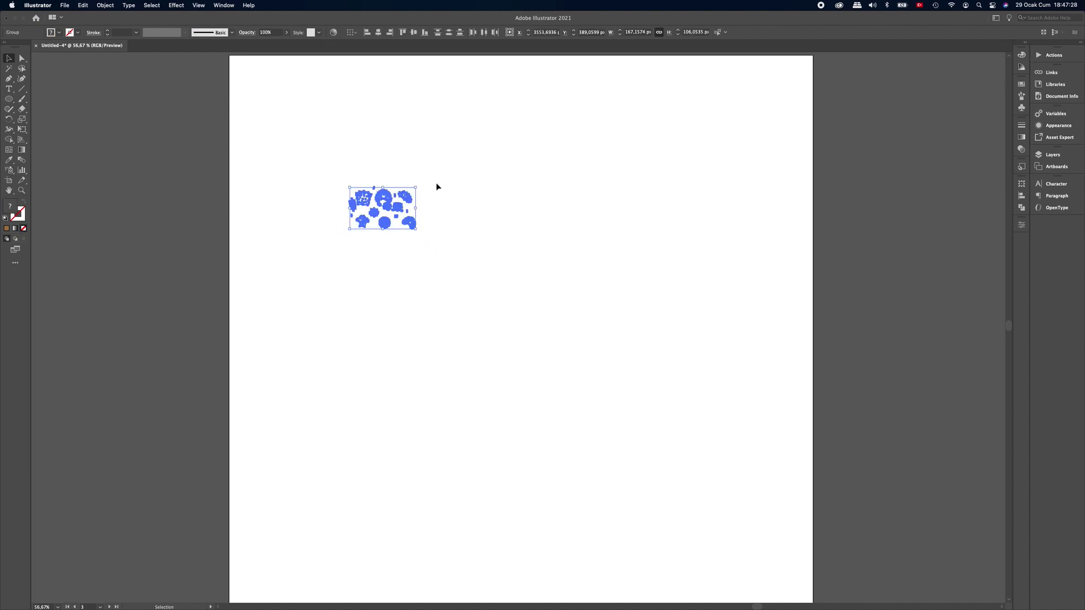
left_click(106, 7)
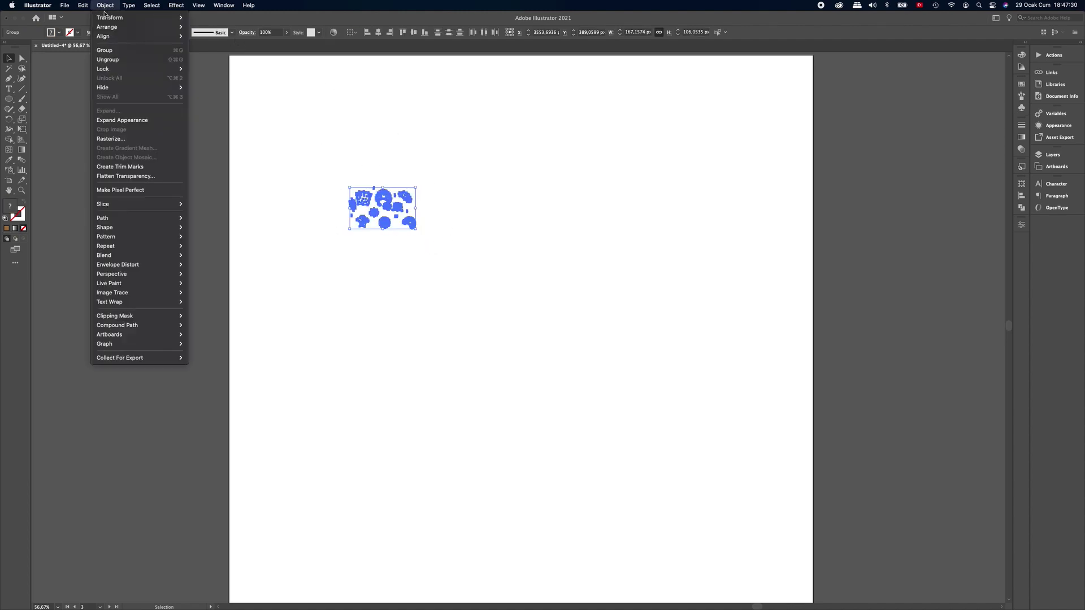
mouse_move(106, 246)
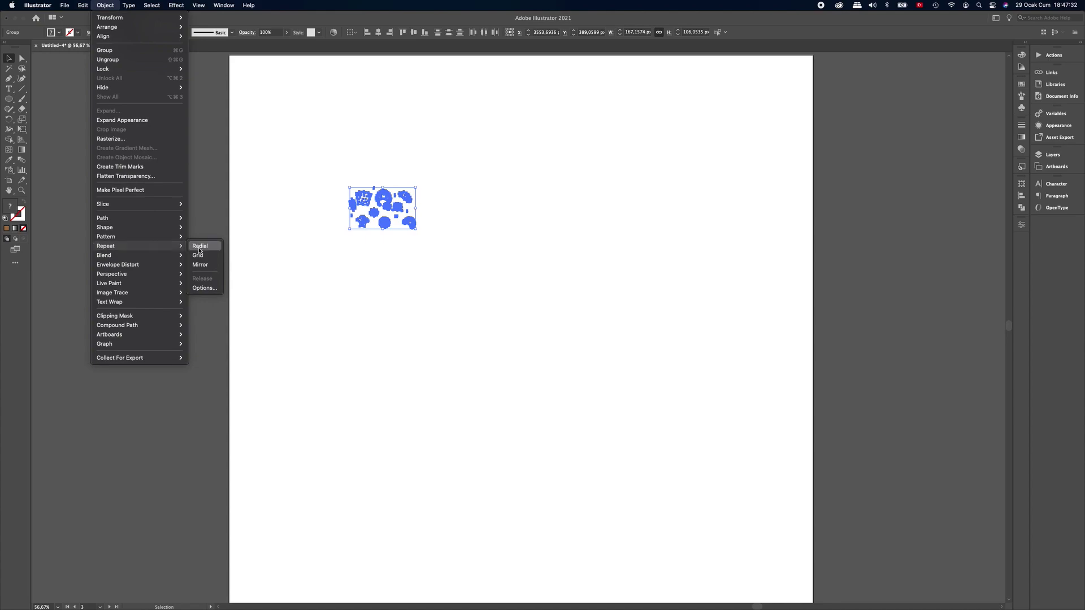
left_click(204, 256)
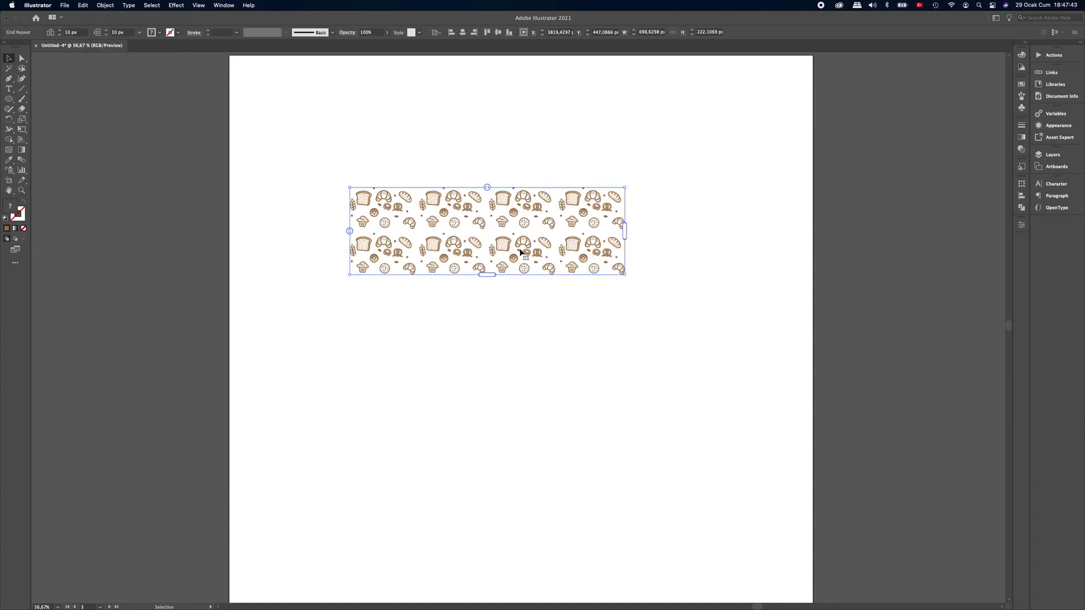
left_click_drag(486, 274, 491, 347)
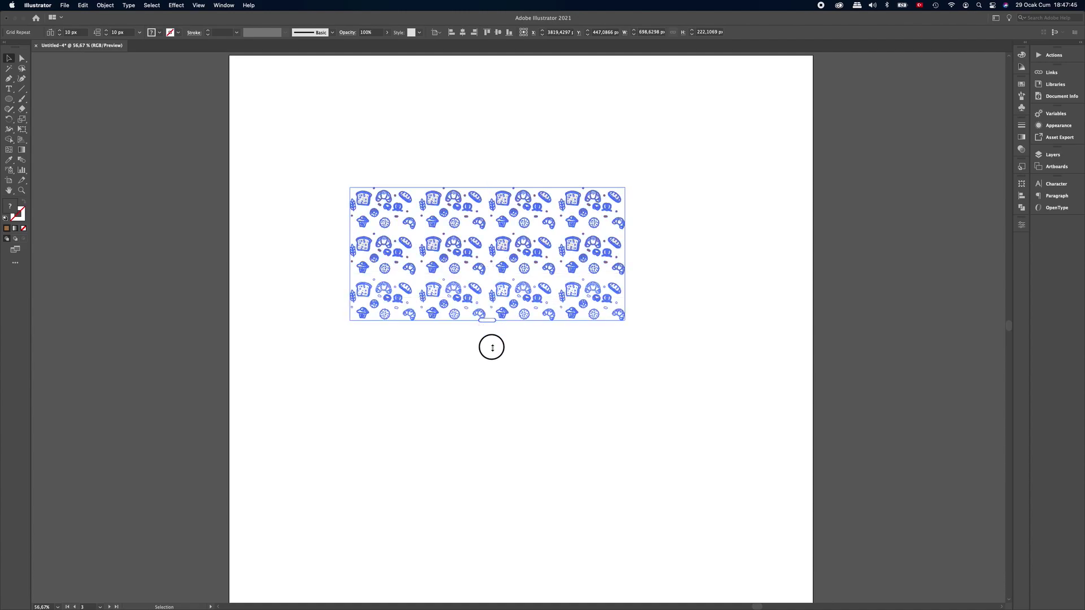
left_click_drag(491, 347, 497, 436)
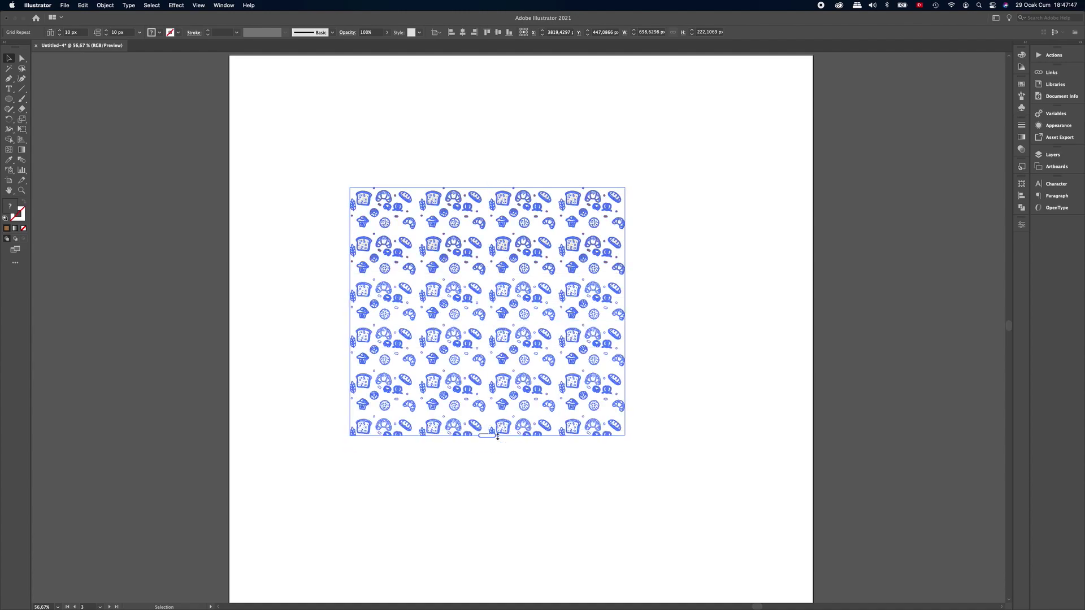
left_click_drag(625, 308, 725, 310)
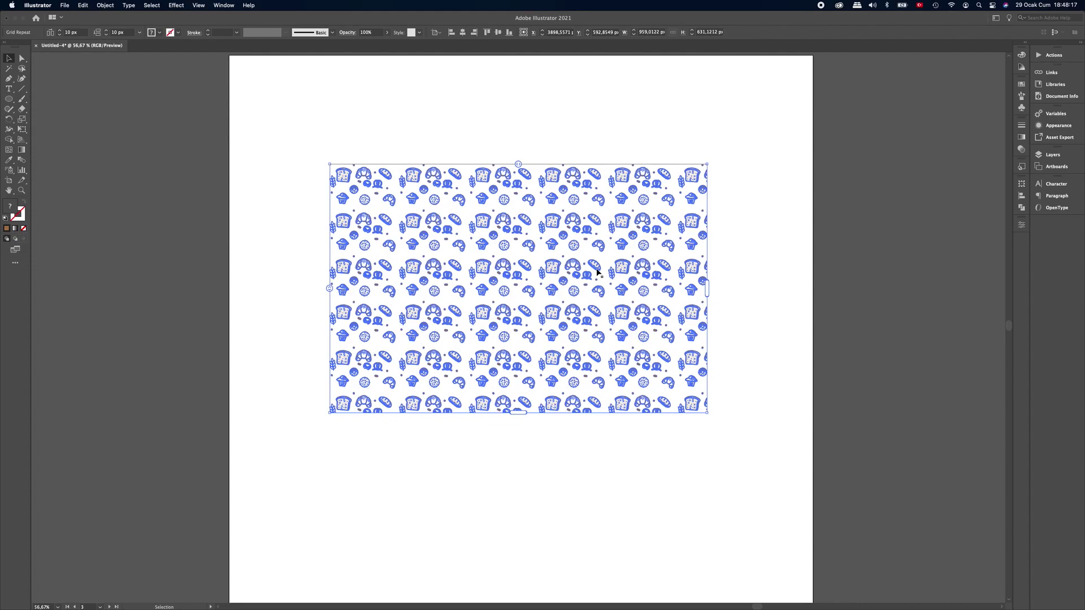
key("ctrl+z")
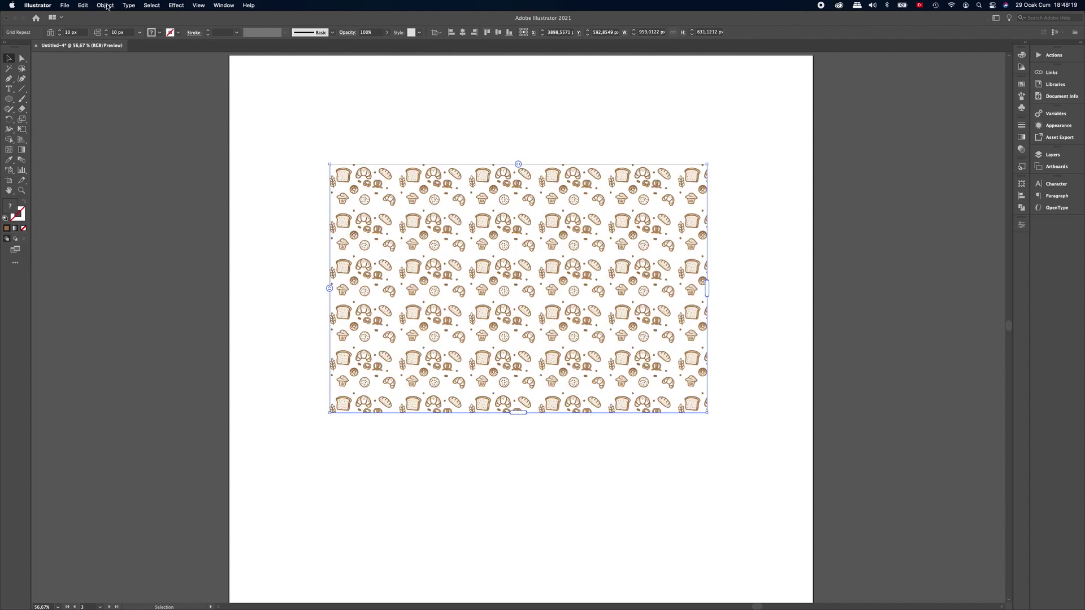
left_click(110, 6)
mouse_move(106, 236)
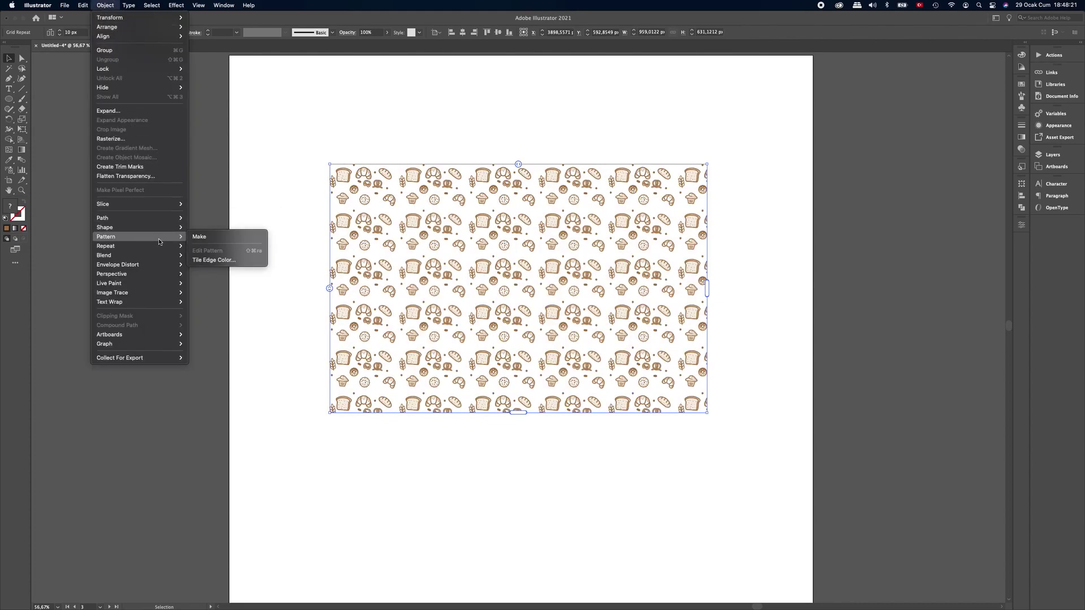
left_click(390, 144)
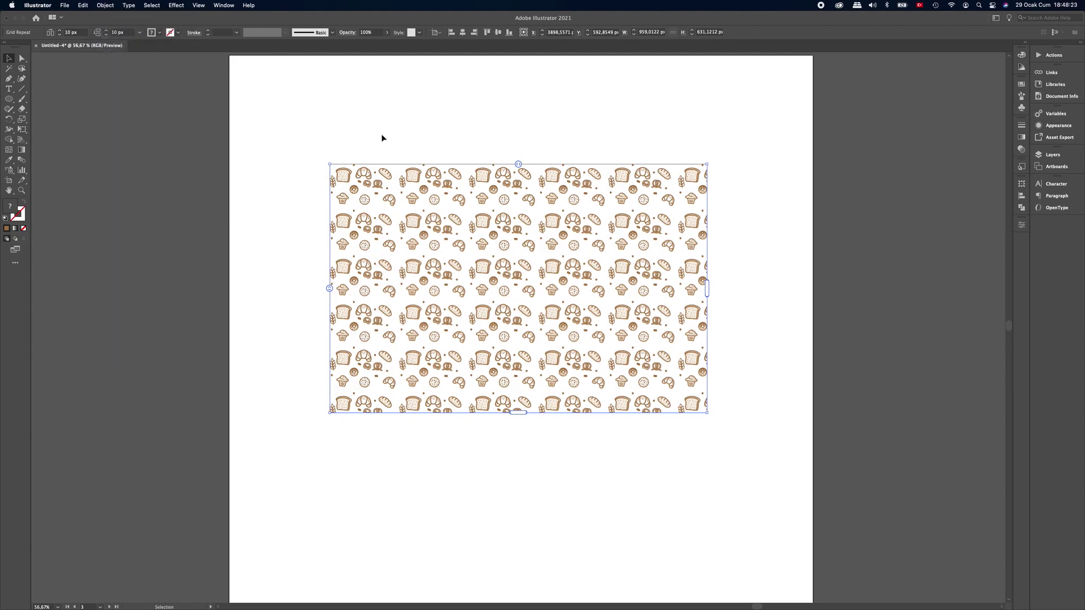
key("ctrl+shift+z")
key("ctrl+z")
left_click_drag(519, 166, 539, 165)
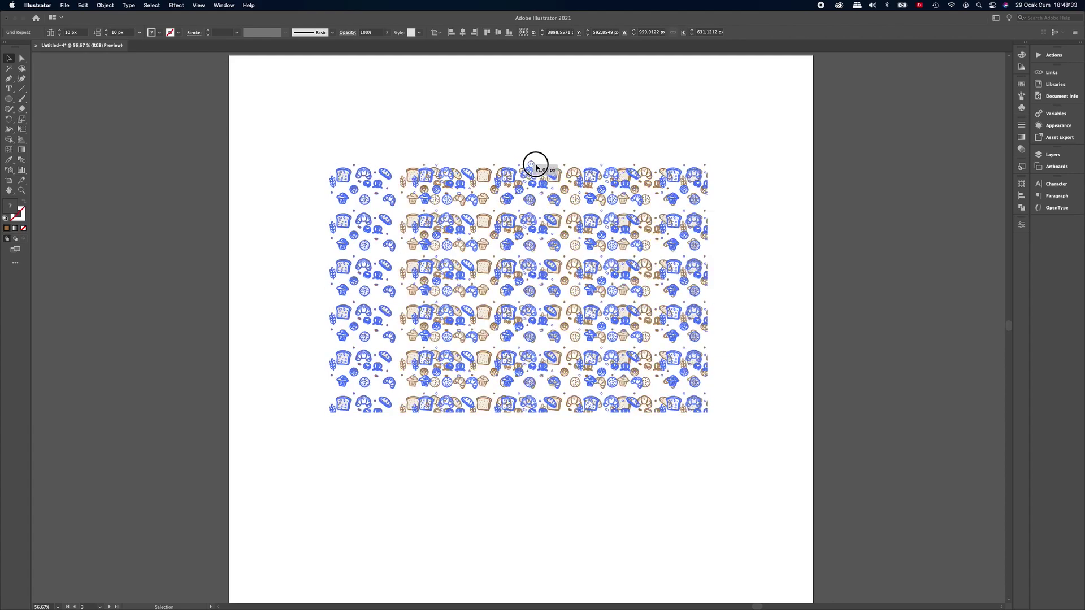
left_click_drag(540, 165, 521, 165)
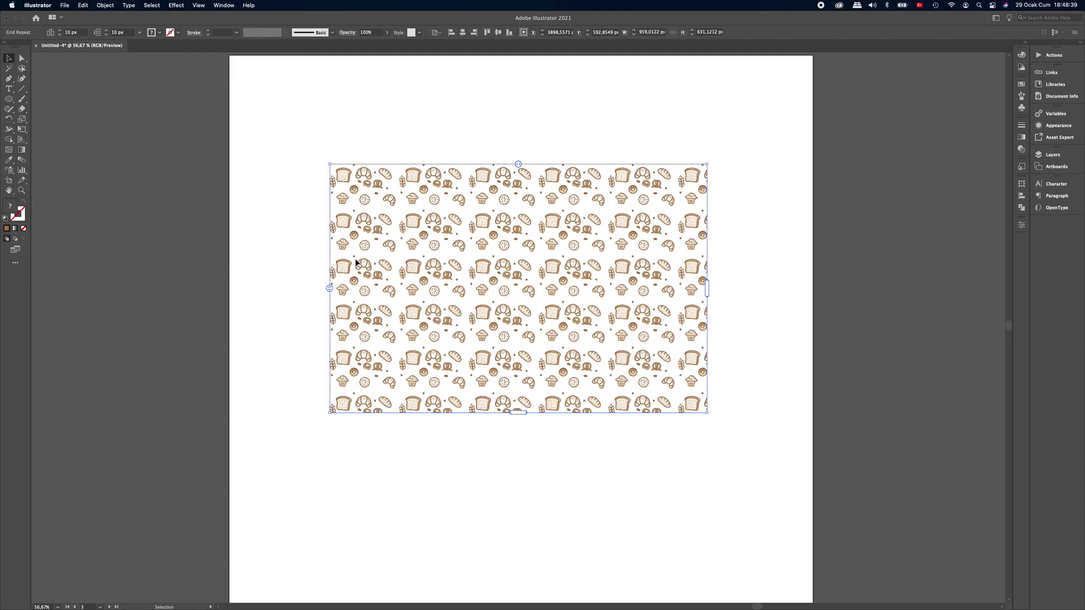
left_click_drag(330, 288, 331, 286)
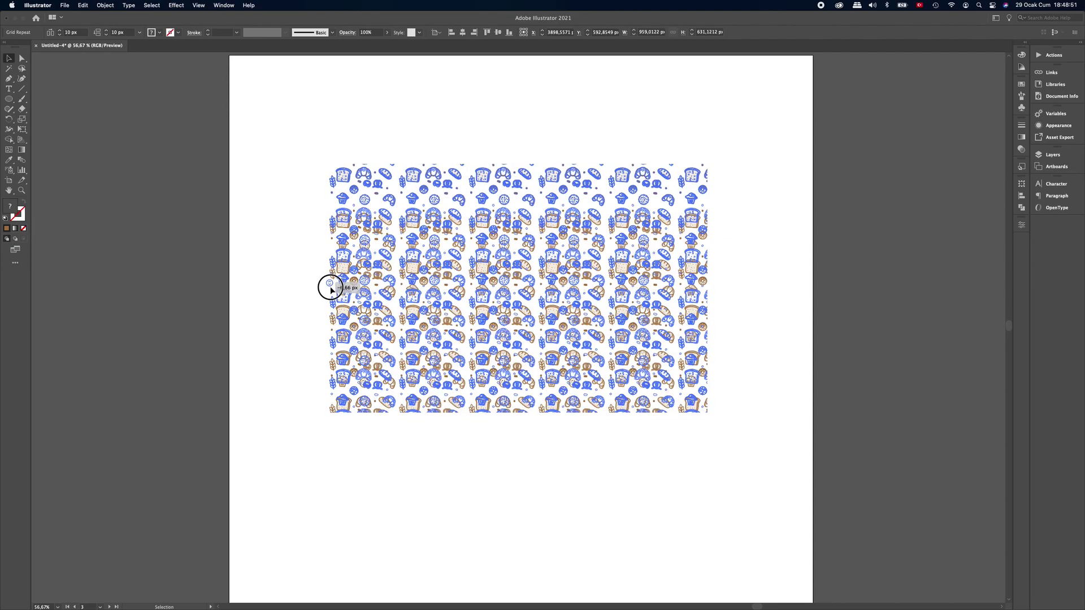
left_click_drag(331, 285, 331, 289)
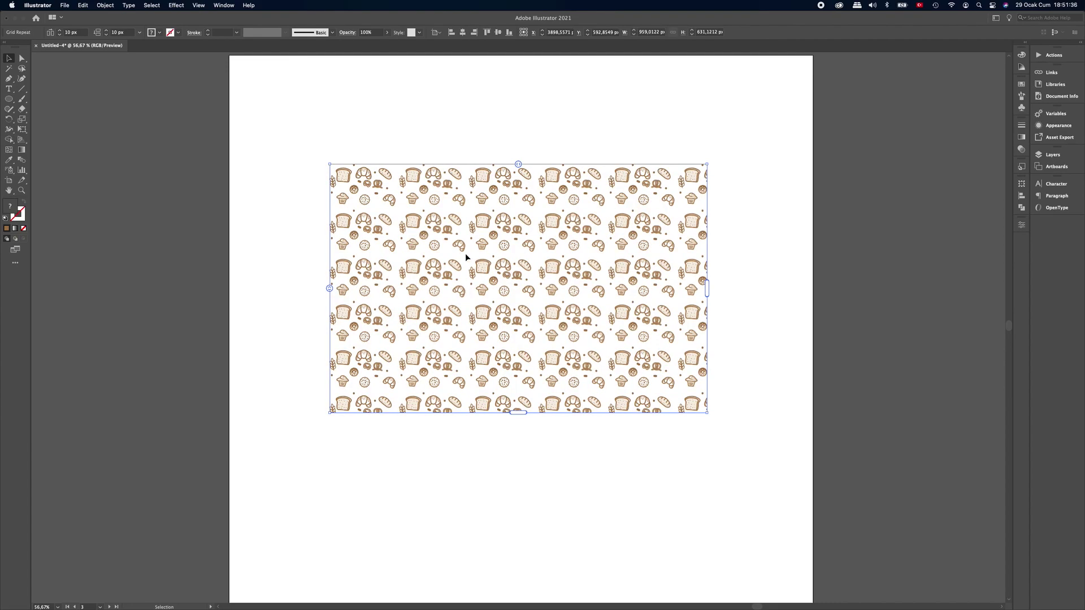
key("z")
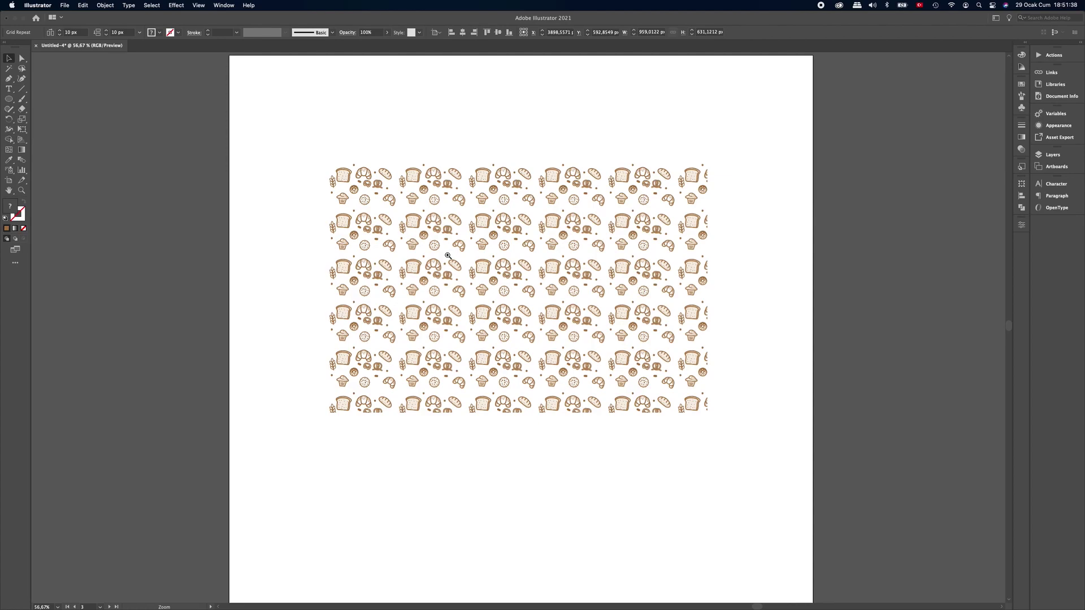
Step: Scale up the baguette in the Grid Repeat's source tile so every copy grows
left_click(473, 257)
key("v")
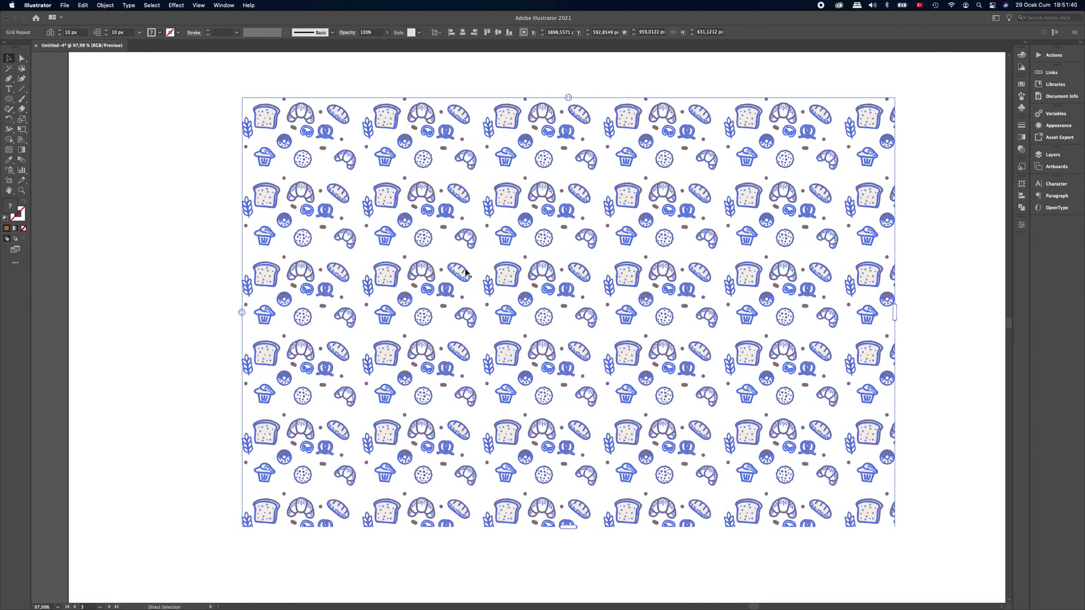
double_click(465, 272)
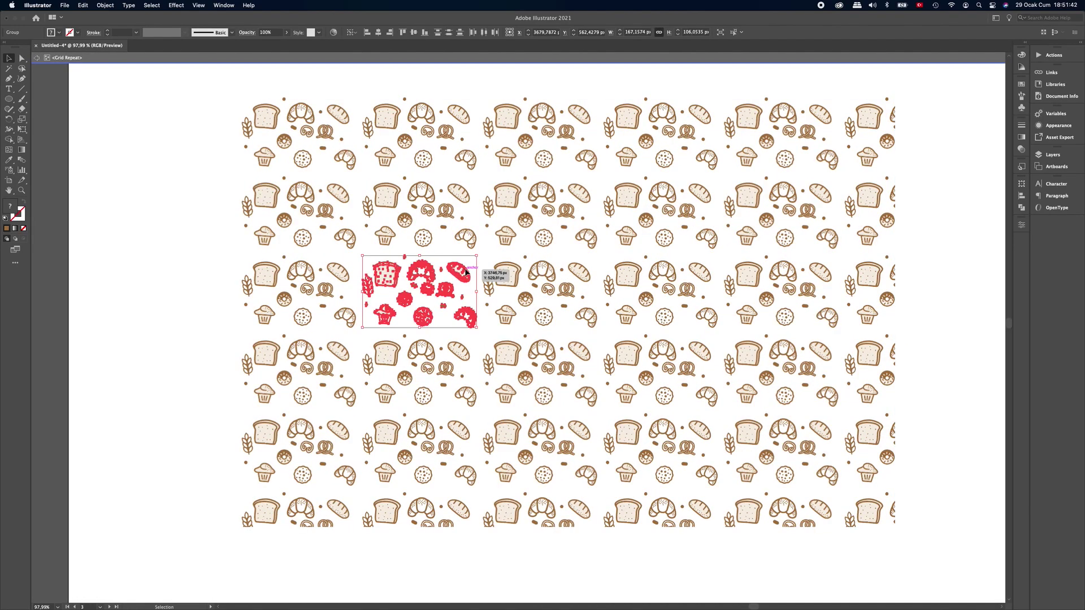
left_click(450, 279)
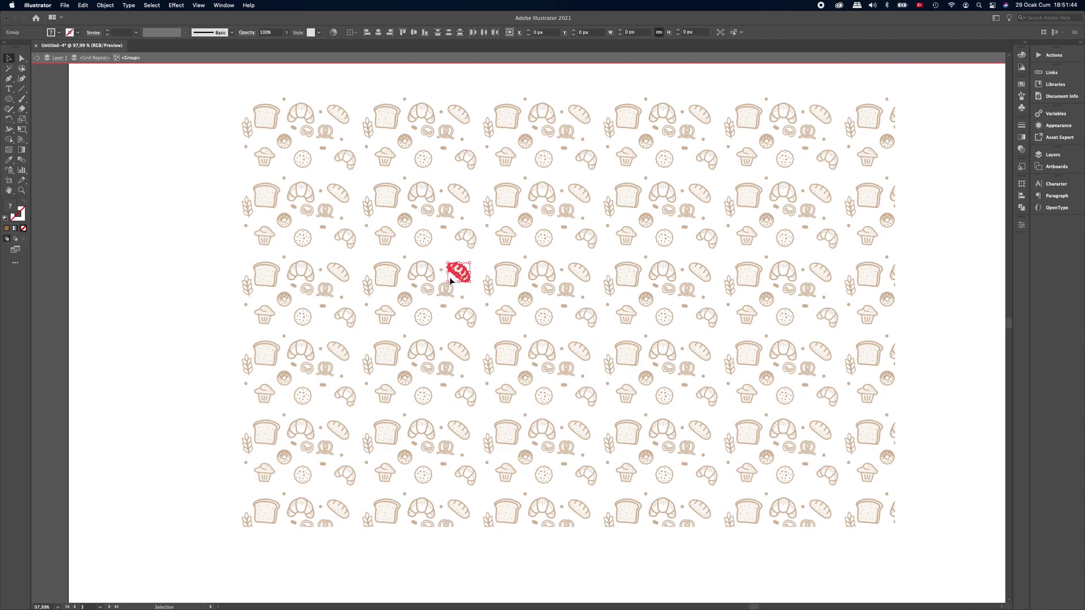
left_click_drag(470, 263, 481, 265)
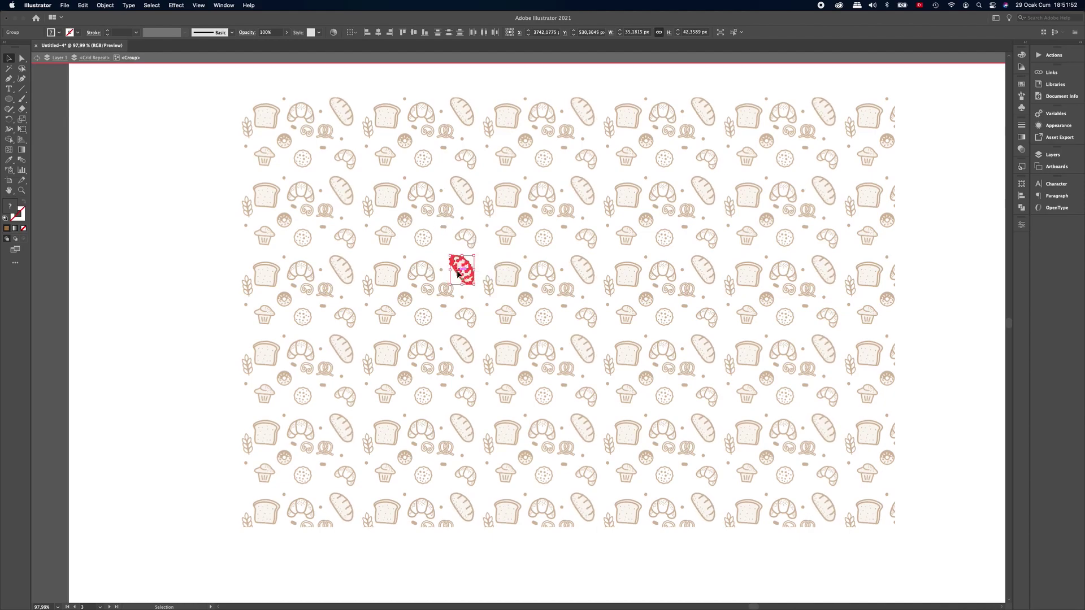
left_click(490, 258)
double_click(490, 258)
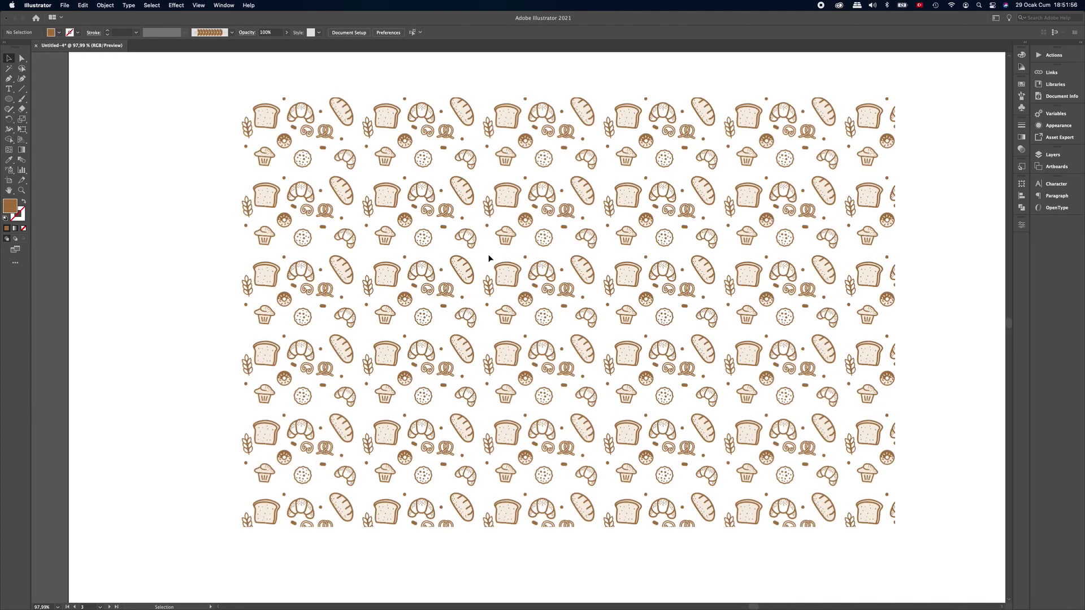
scroll(511, 260, "down", 3)
scroll(511, 260, "down", 1)
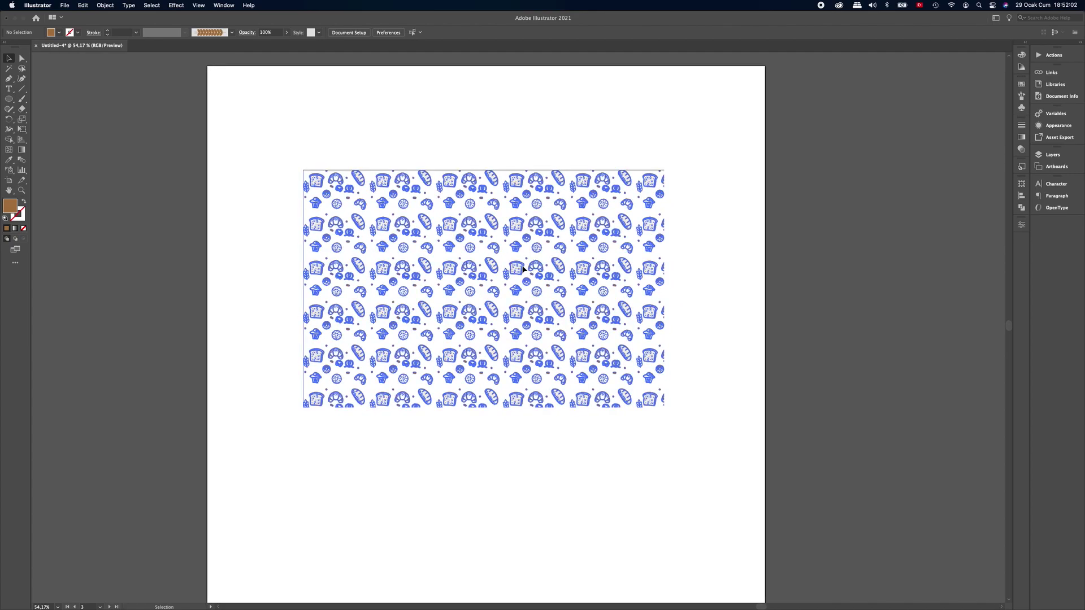
Step: Set the Grid Repeat's grid type to Brick by Column and flip alternate rows
left_click(523, 269)
left_click(1023, 226)
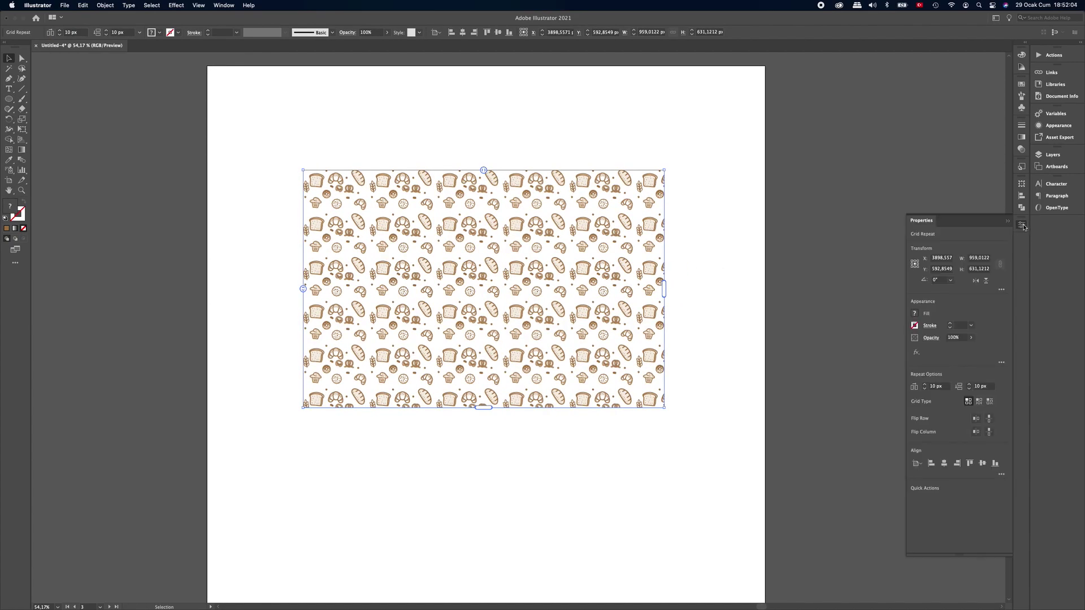
left_click_drag(925, 221, 717, 158)
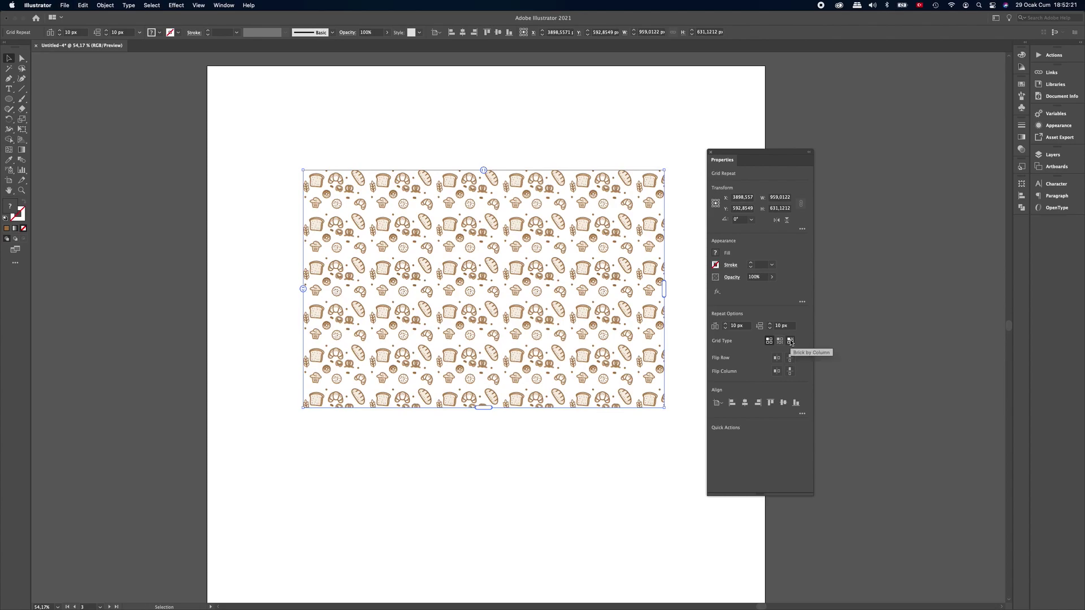
left_click(791, 342)
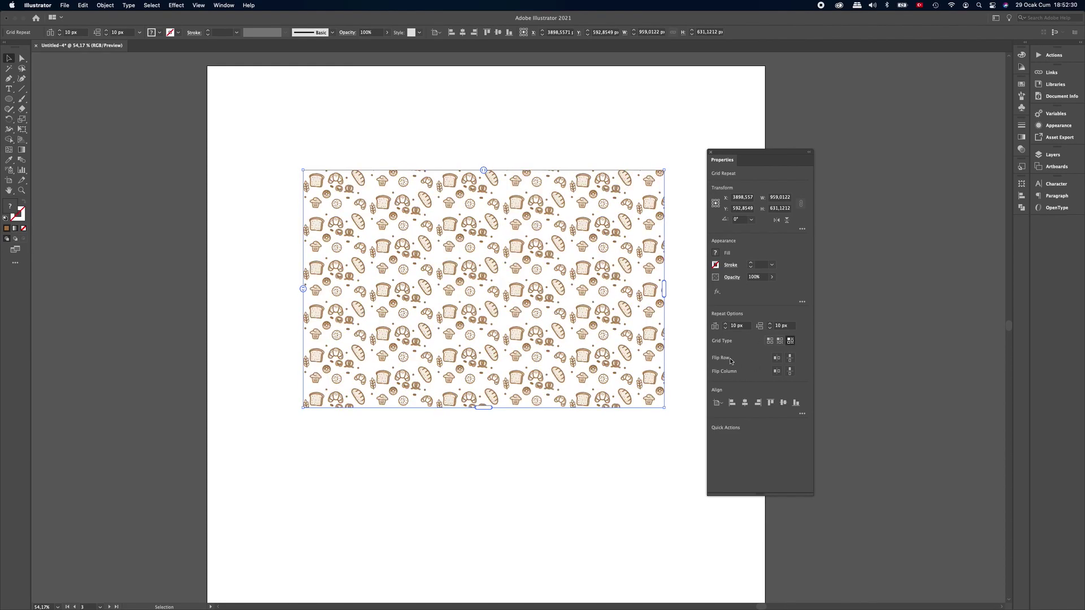
left_click(790, 360)
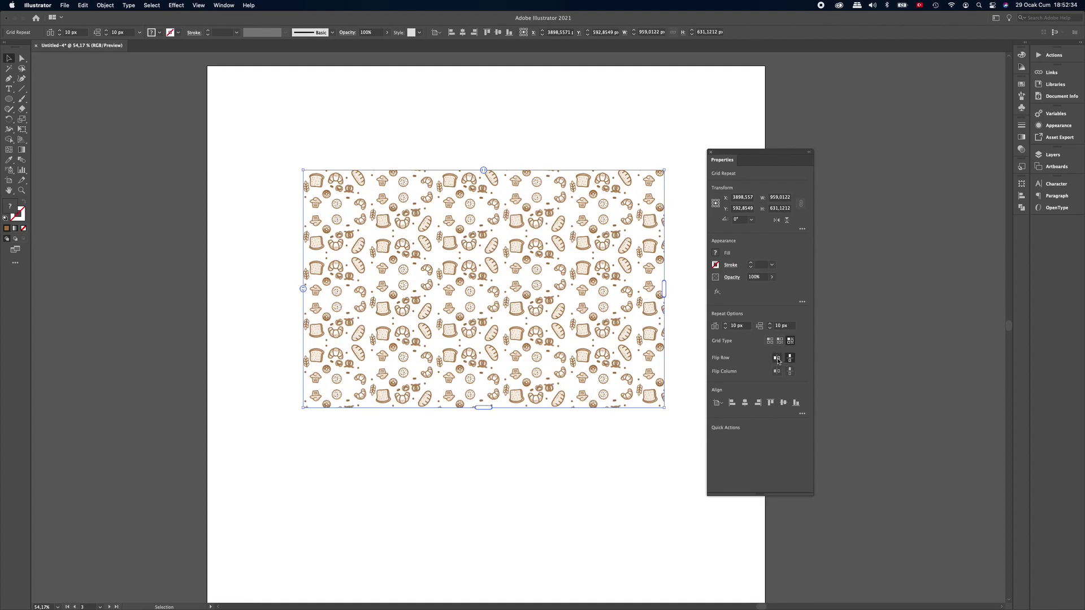
left_click(777, 359)
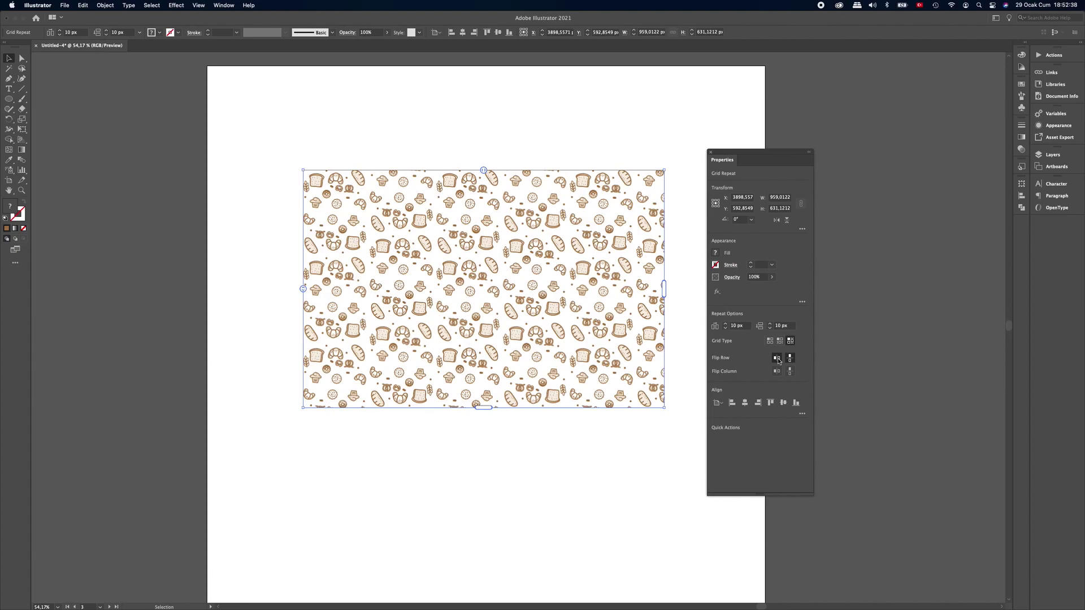
left_click(687, 344)
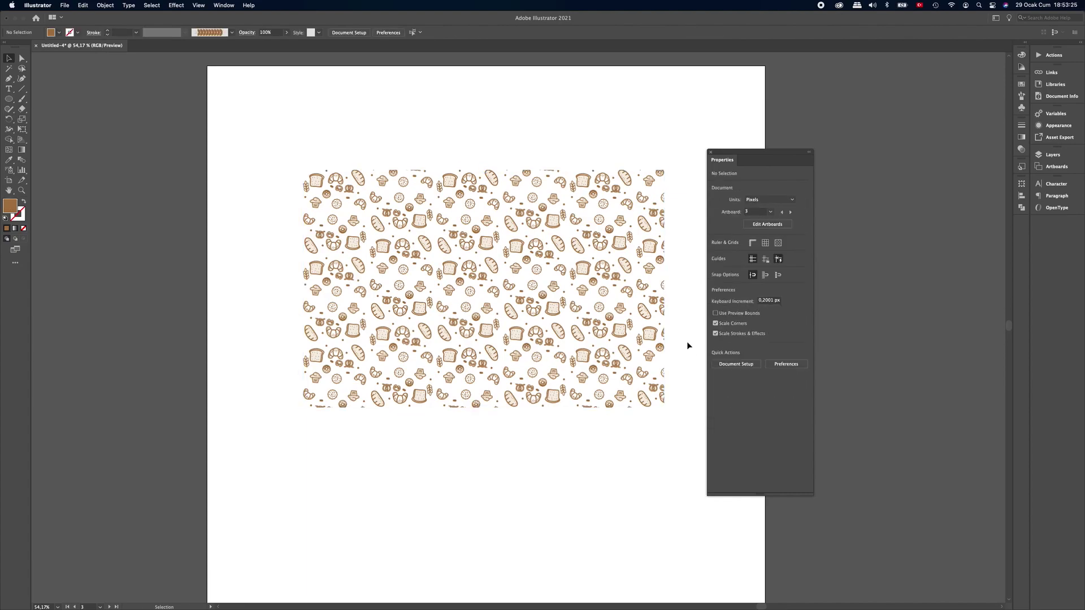